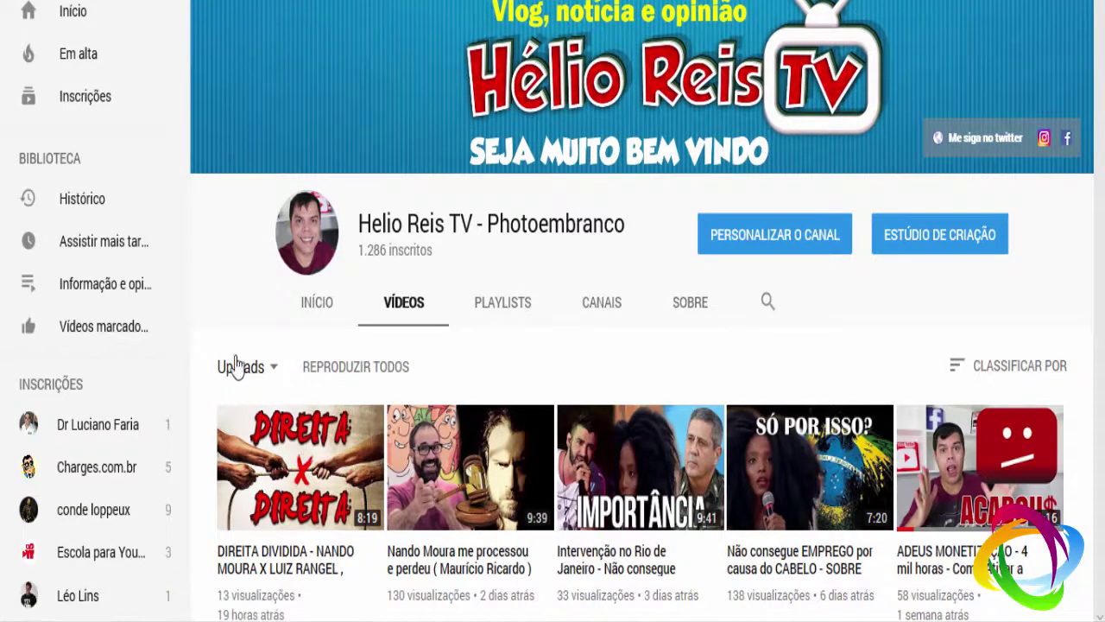
Step: Select and then deselect the Wedding and Wedding with Plugins project files
scroll(241, 367, "down", 4)
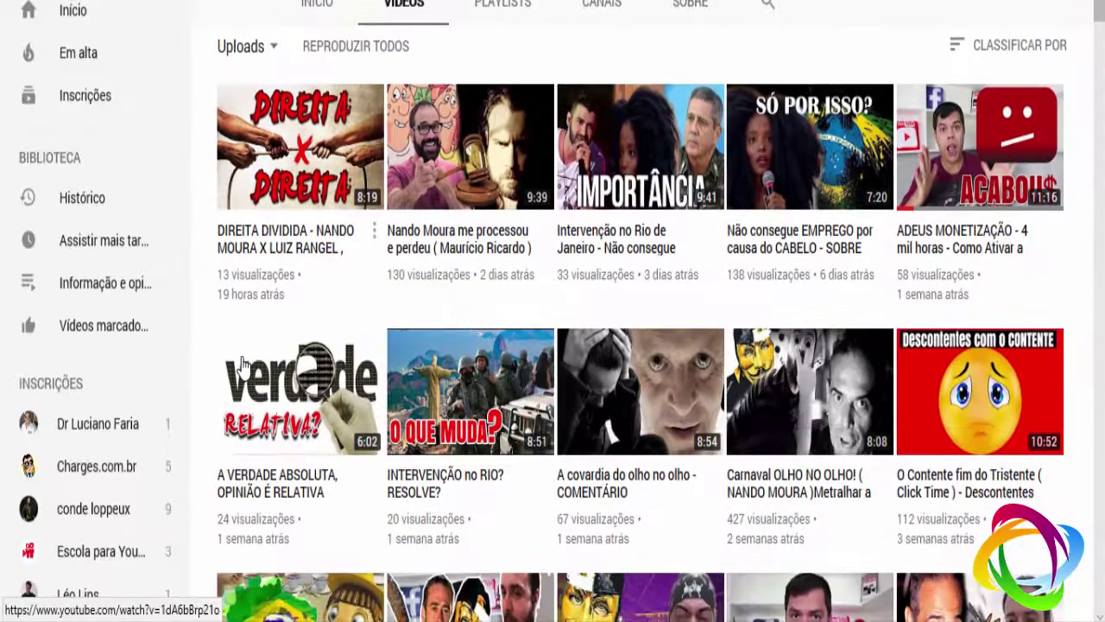
scroll(243, 367, "up", 4)
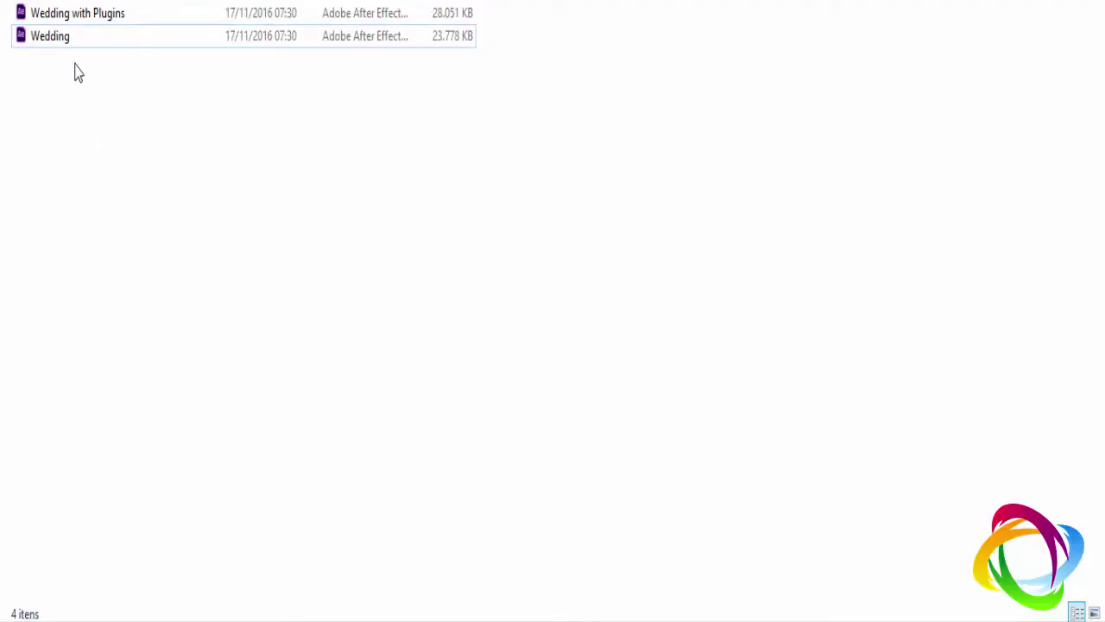
left_click(62, 42)
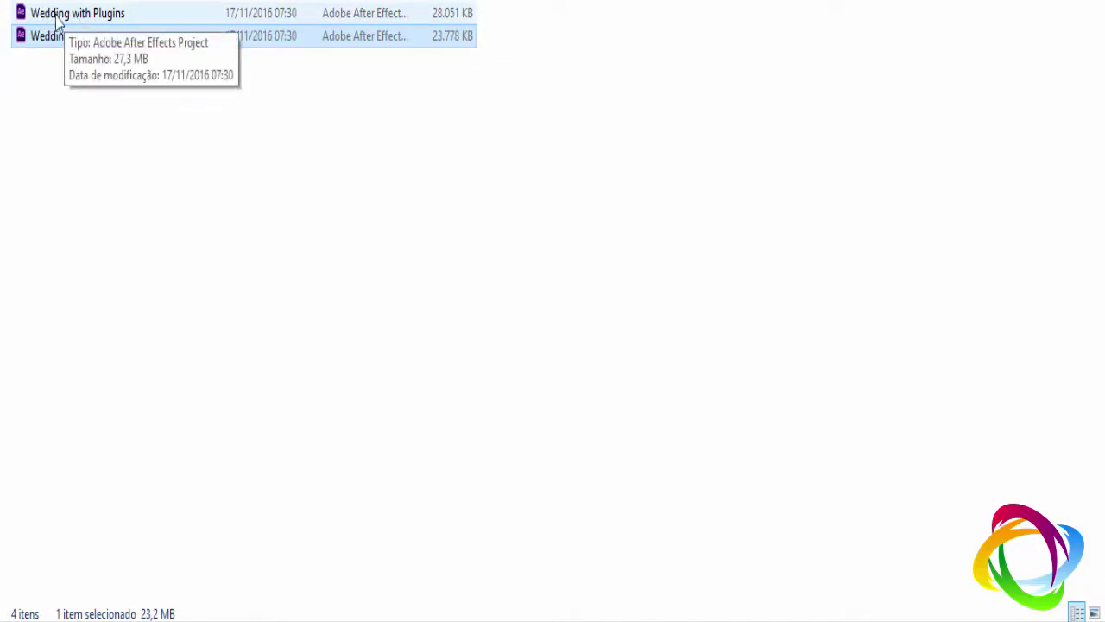
left_click(52, 16)
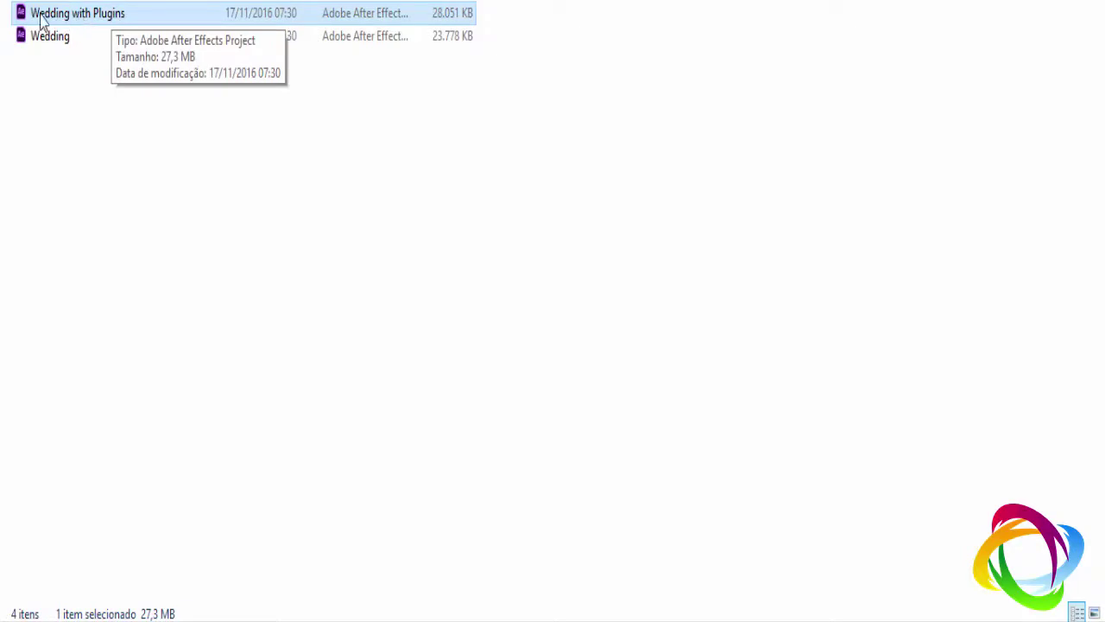
left_click(49, 101)
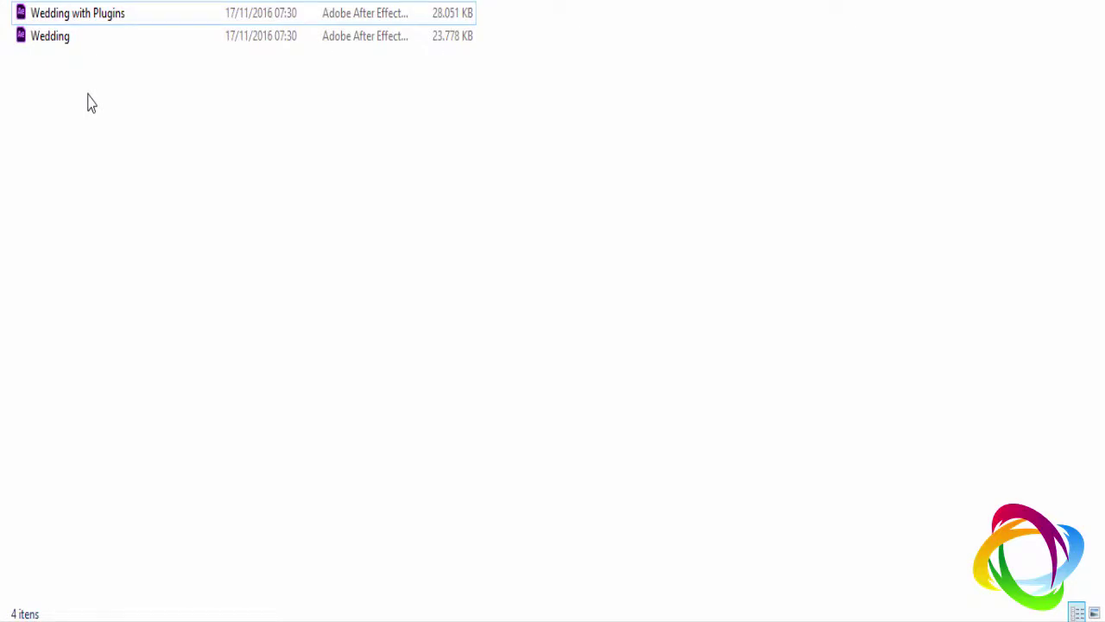
left_click(62, 44)
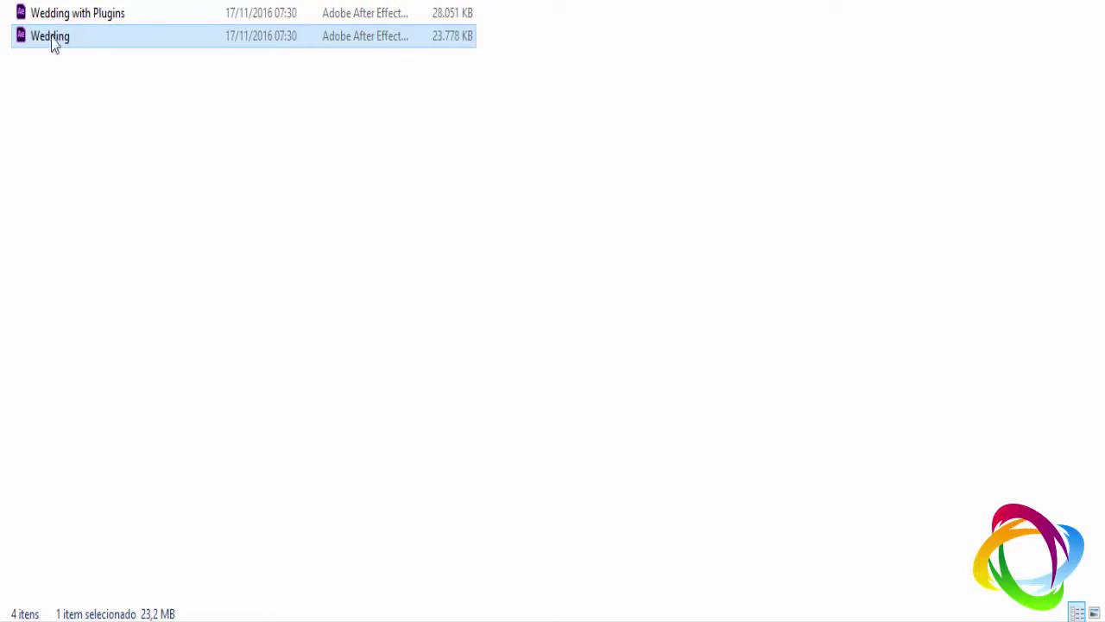
left_click(150, 140)
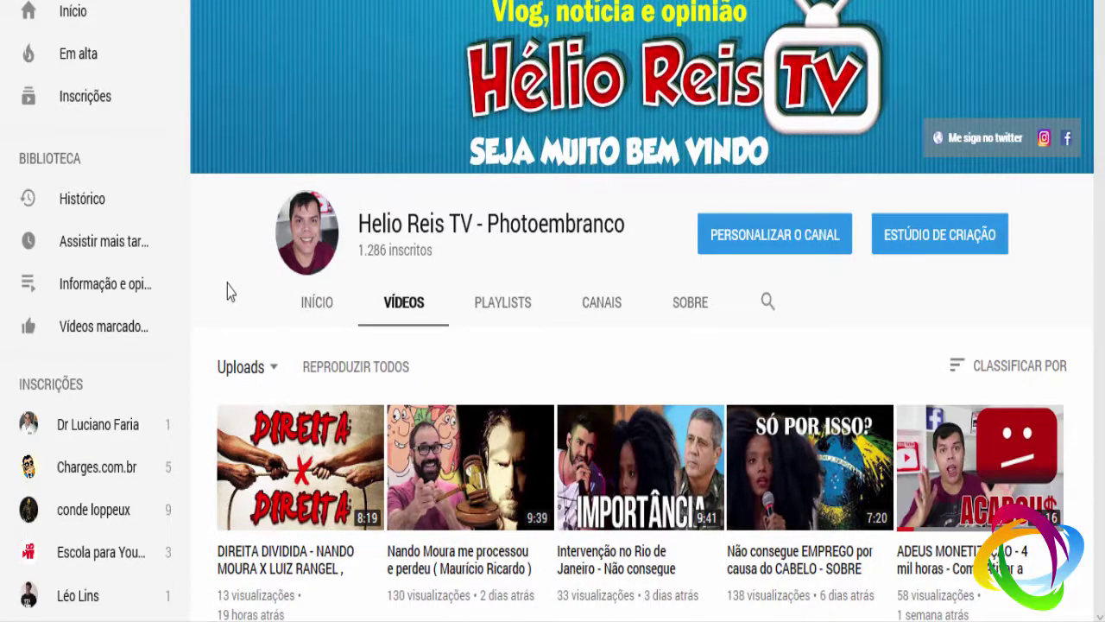
Step: Scroll the Helio Reis TV uploads and briefly highlight the subscriber count
scroll(227, 287, "down", 1)
scroll(227, 288, "up", 1)
scroll(228, 298, "down", 1)
scroll(222, 301, "down", 1)
scroll(221, 302, "down", 1)
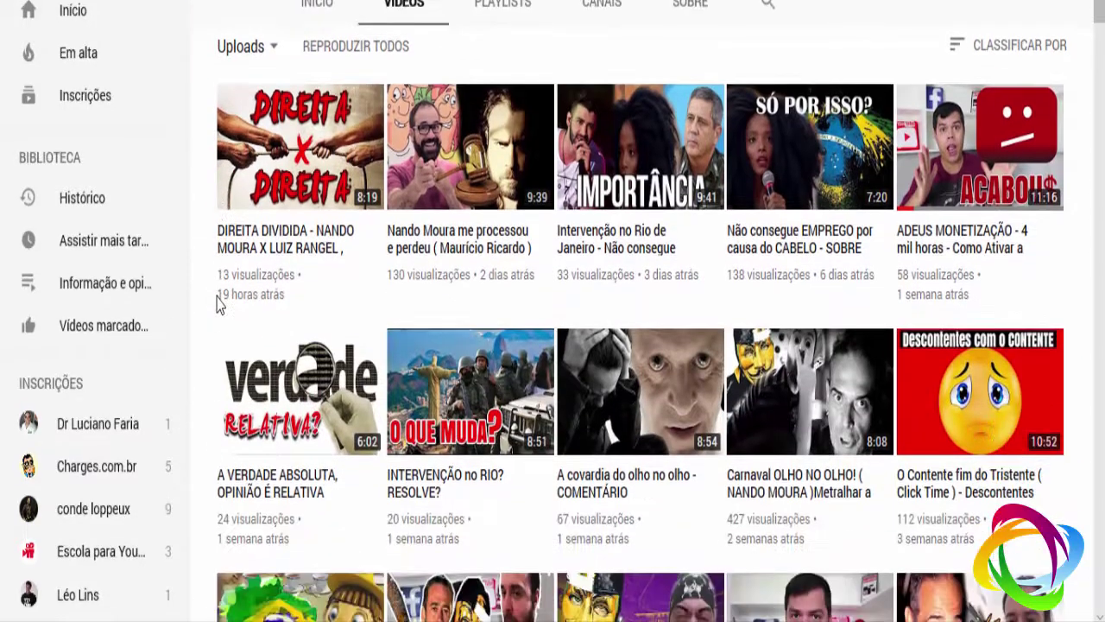
scroll(216, 300, "up", 3)
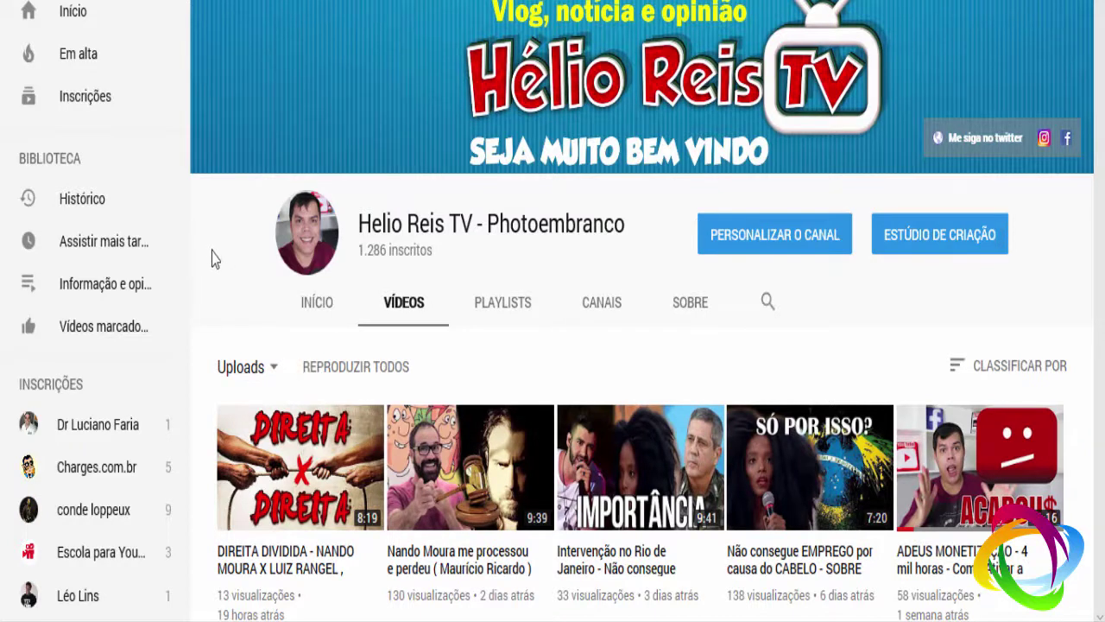
scroll(208, 245, "down", 1)
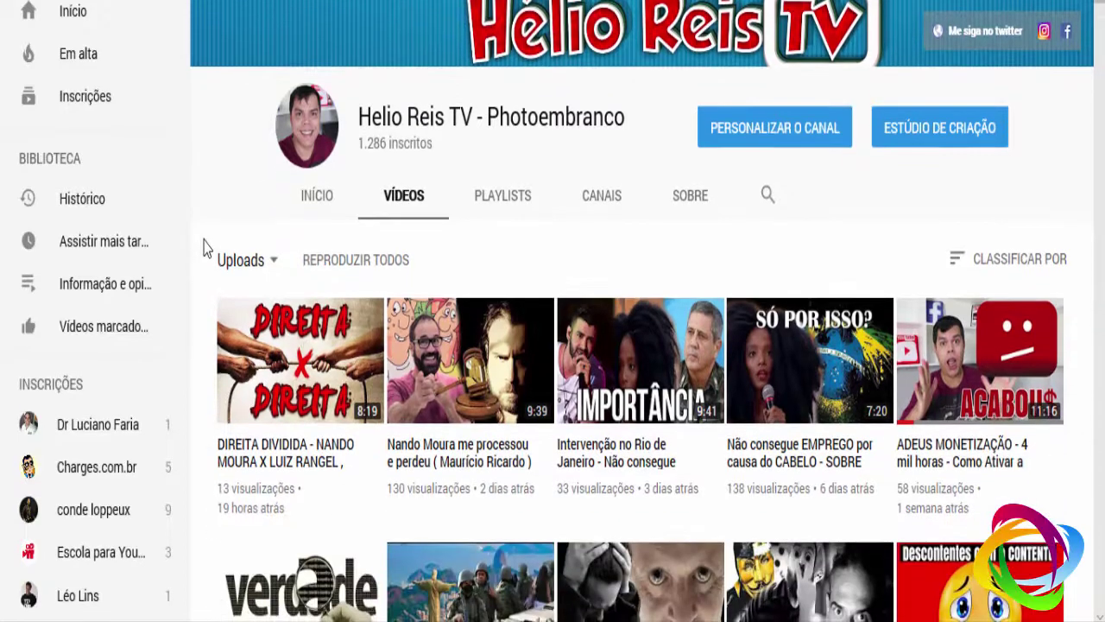
scroll(213, 250, "up", 1)
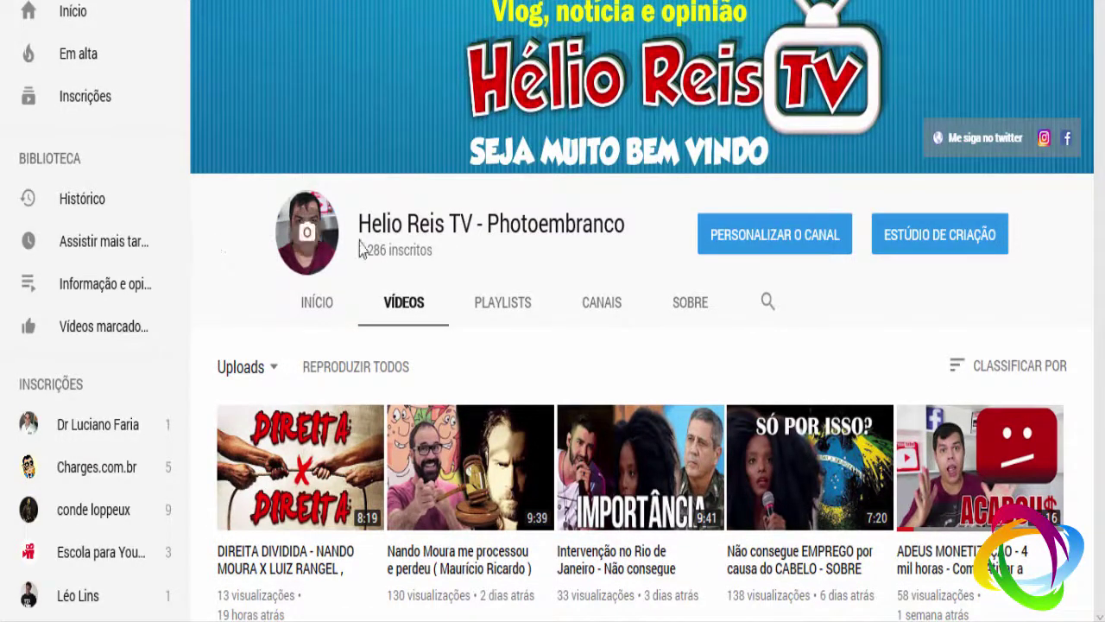
left_click_drag(358, 250, 390, 251)
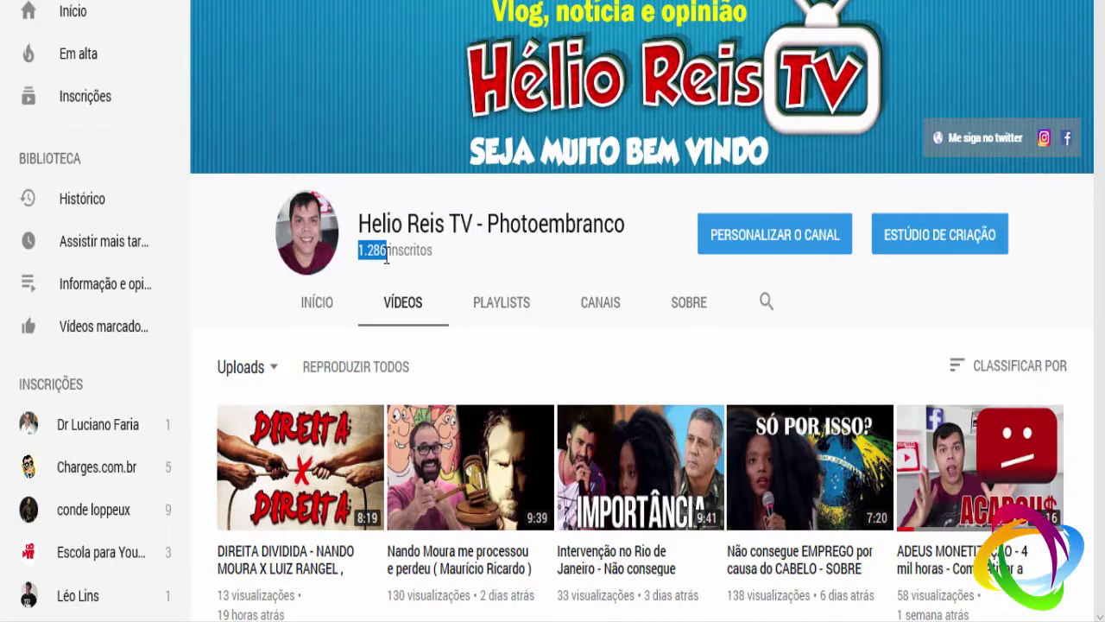
left_click(386, 256)
Step: Browse further through the uploads and briefly highlight the channel title and subscriber count
scroll(459, 279, "down", 3)
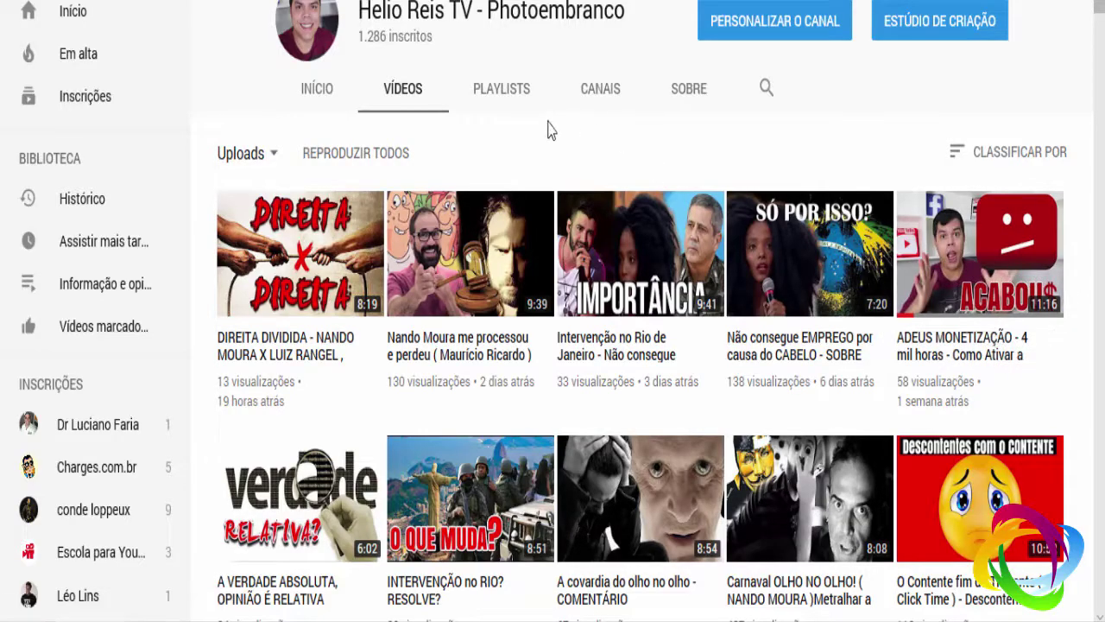
scroll(621, 276, "down", 4)
scroll(596, 276, "down", 2)
scroll(561, 289, "down", 4)
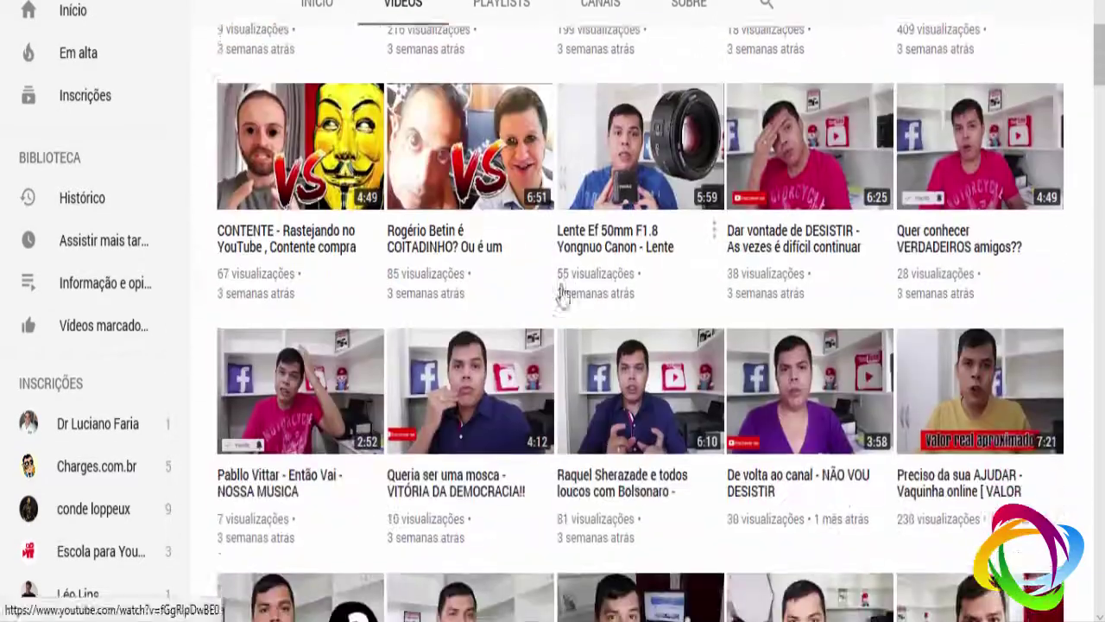
scroll(455, 254, "up", 3)
scroll(458, 264, "up", 7)
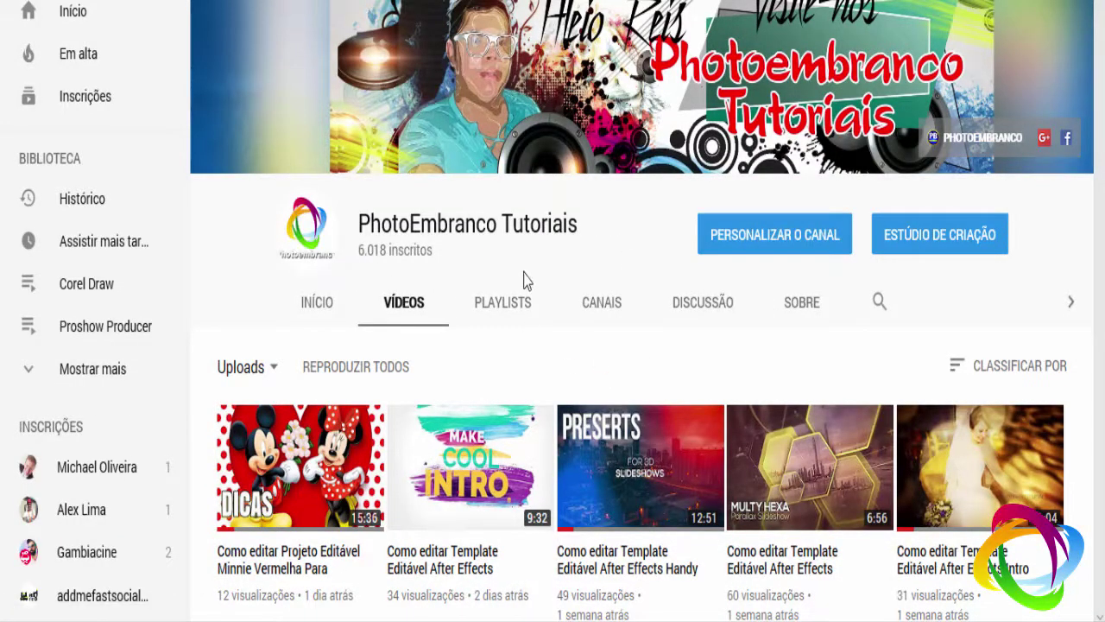
scroll(525, 285, "down", 4)
left_click_drag(380, 251, 399, 249)
left_click(402, 257)
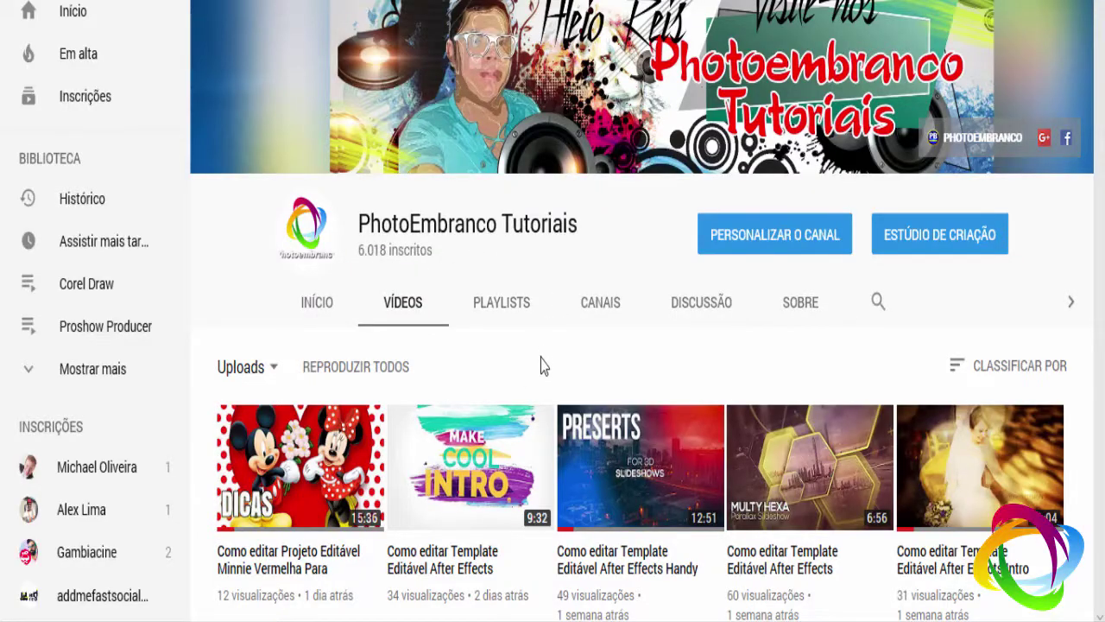
Step: Scroll through the PhotoEmbranco Tutoriais Videos page and back to the top
scroll(536, 368, "down", 4)
scroll(521, 374, "down", 5)
scroll(523, 370, "down", 2)
scroll(518, 369, "down", 4)
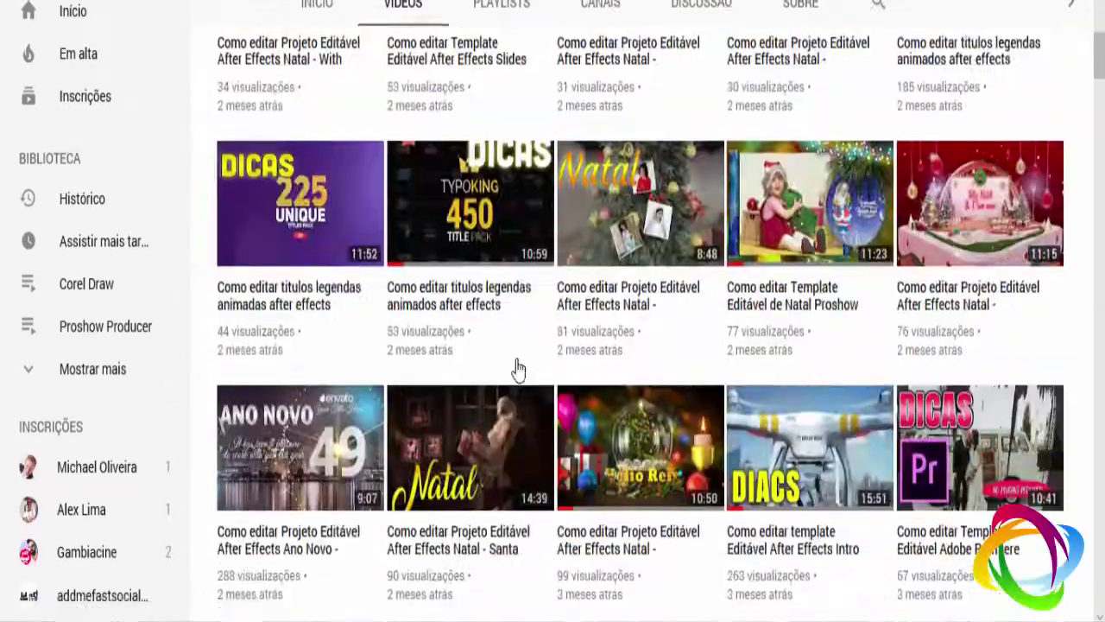
scroll(518, 370, "up", 5)
scroll(501, 354, "up", 4)
scroll(501, 353, "up", 4)
scroll(505, 349, "up", 2)
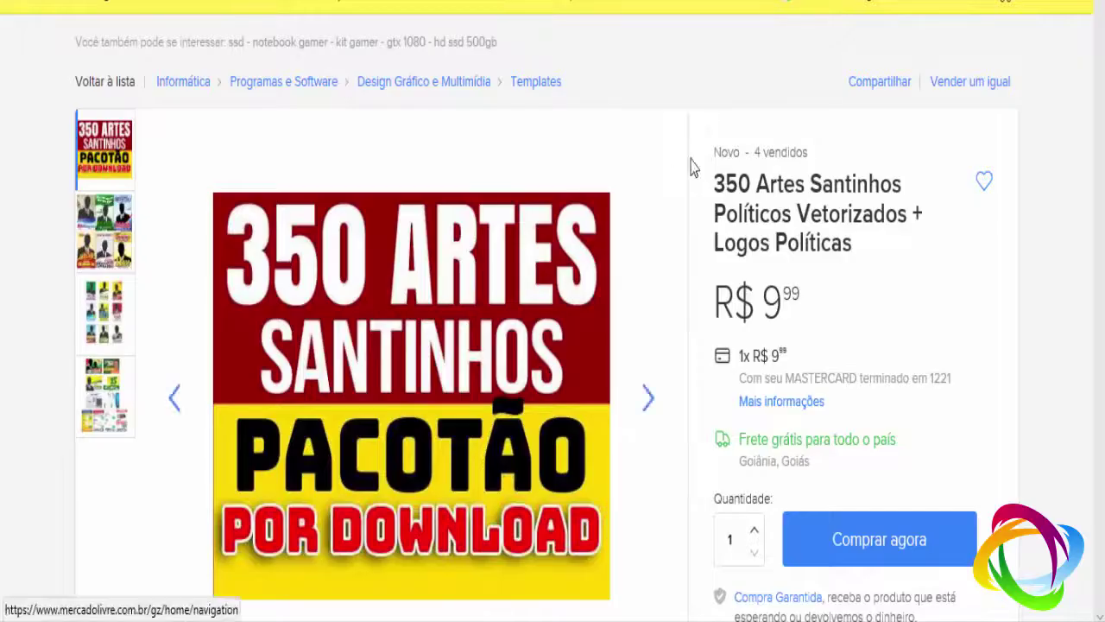
Step: View the 350 Artes Santinhos product image enlarged, then go back to the previous listing
left_click(379, 259)
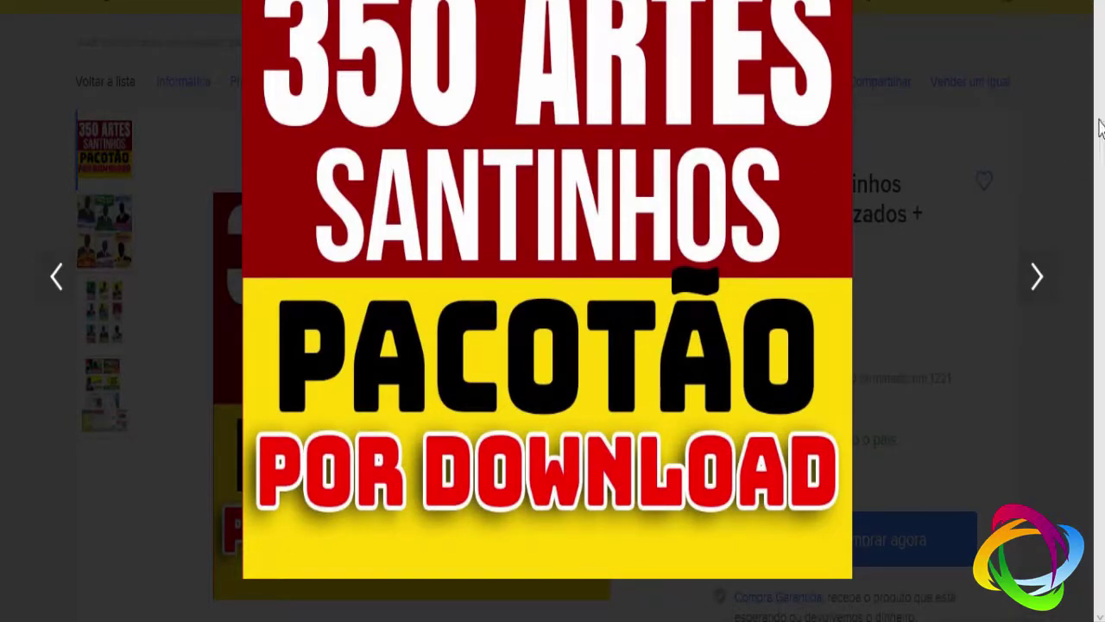
left_click(955, 109)
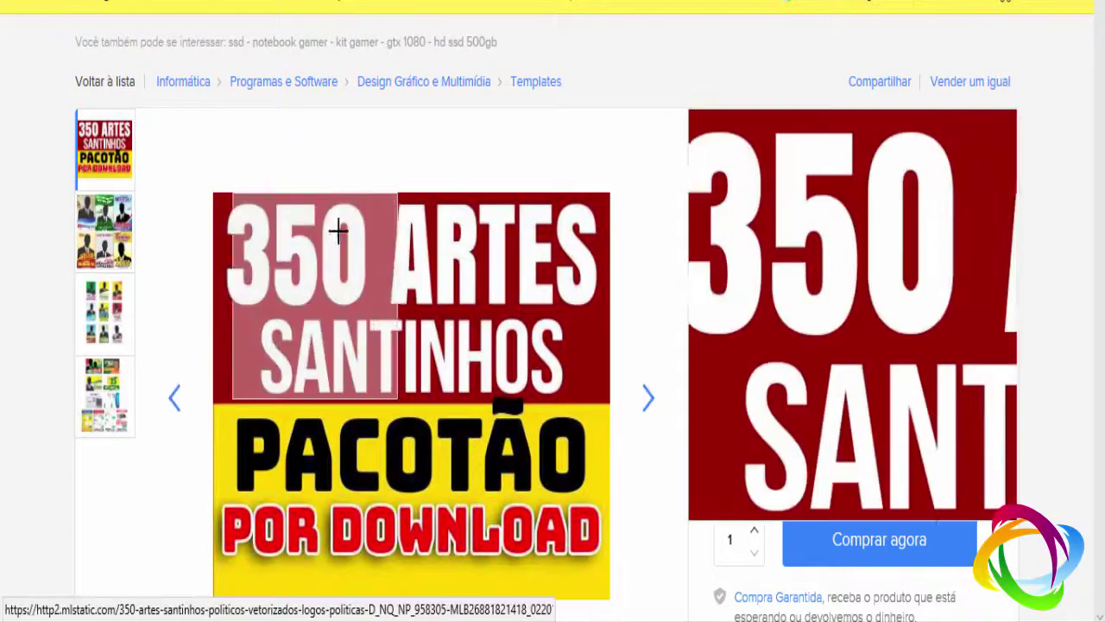
key("alt+Left")
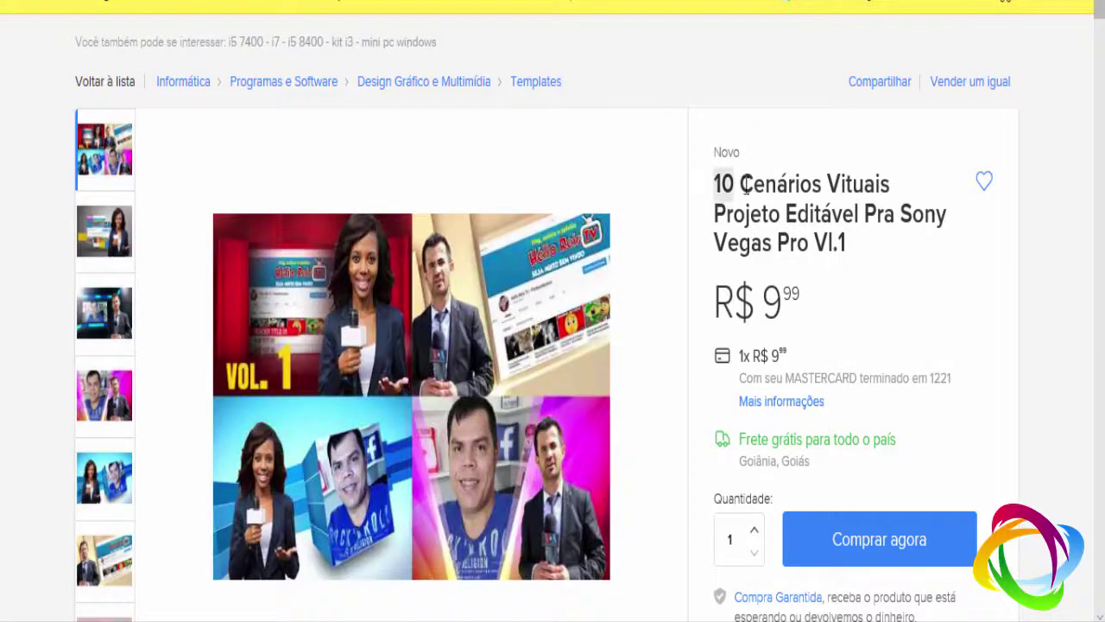
Step: Highlight the 10 Cenários Virtuais title and browse listings to the 1000 Textos Animados page
left_click_drag(715, 182, 810, 226)
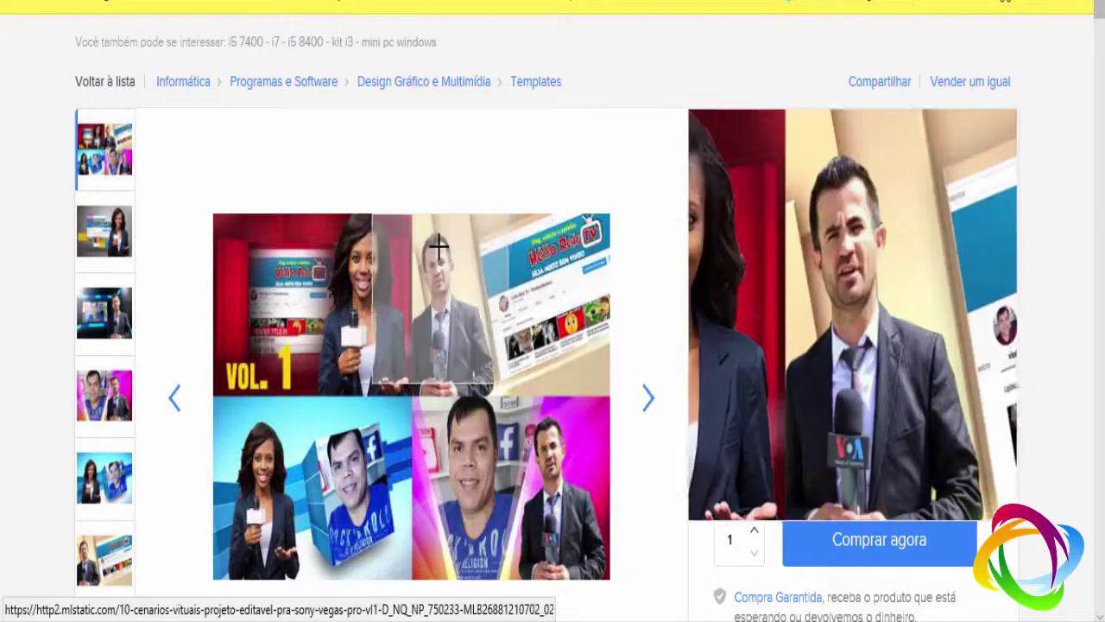
scroll(130, 143, "down", 3)
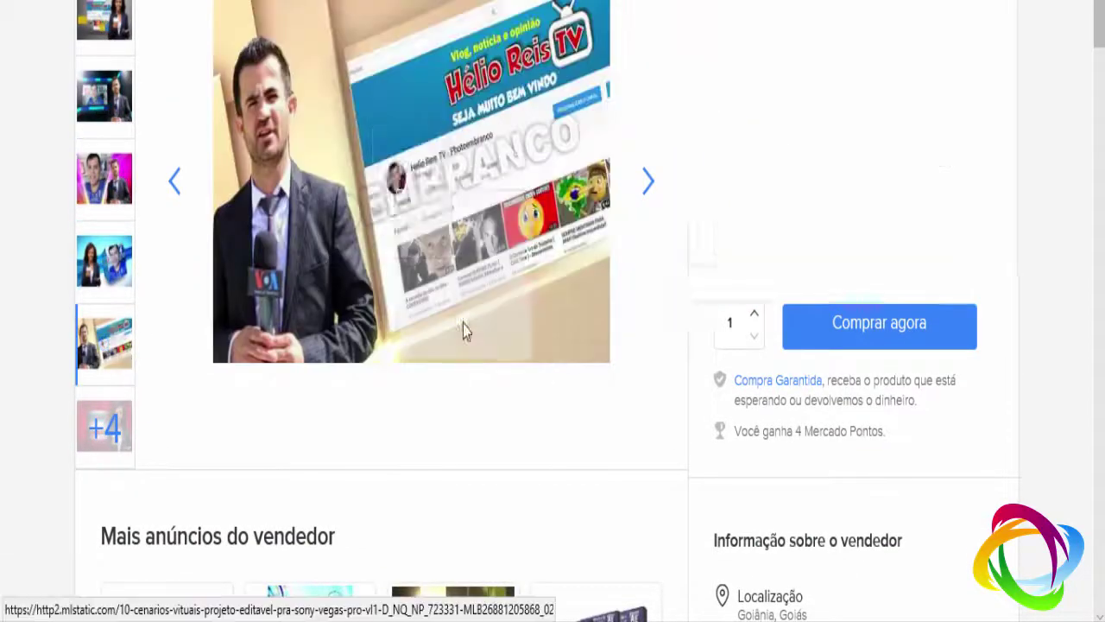
scroll(461, 328, "down", 4)
scroll(441, 276, "up", 2)
scroll(457, 218, "up", 5)
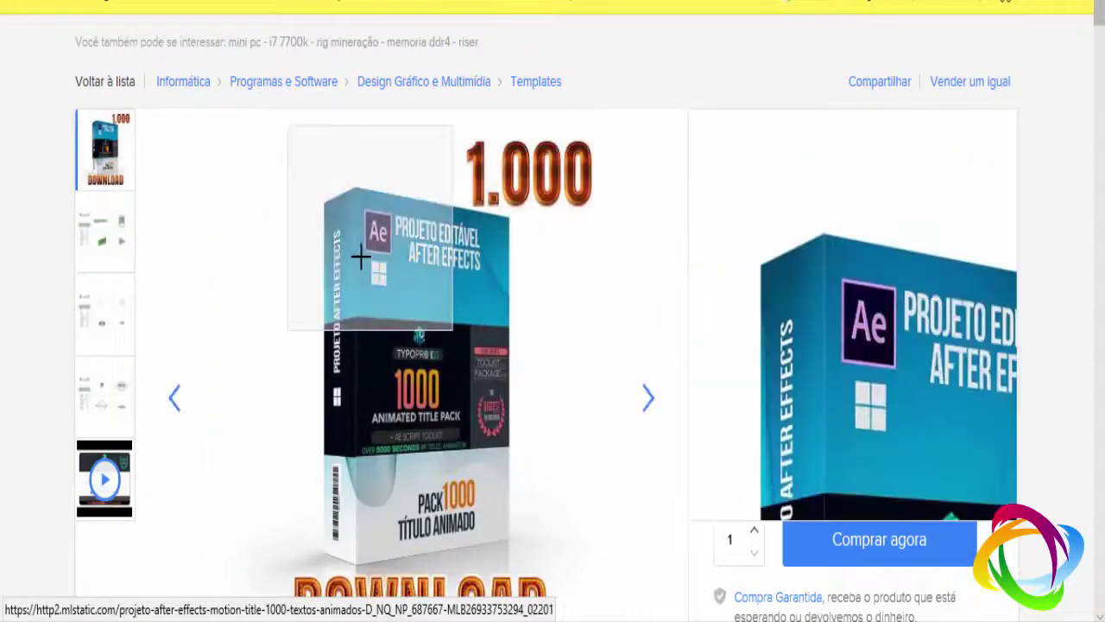
scroll(413, 202, "down", 1)
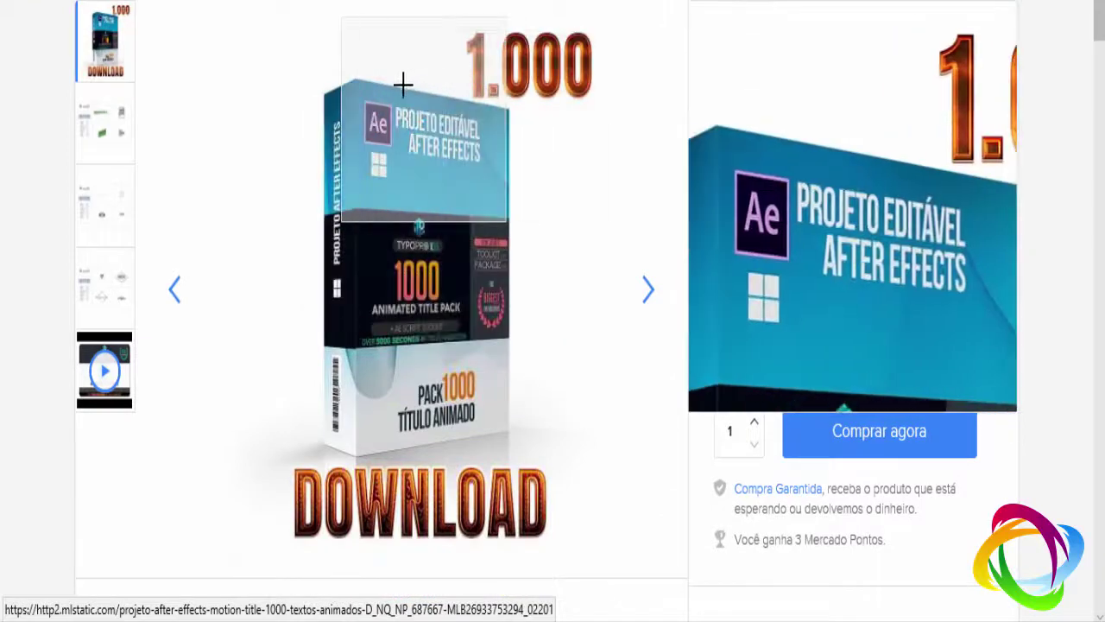
scroll(449, 94, "up", 1)
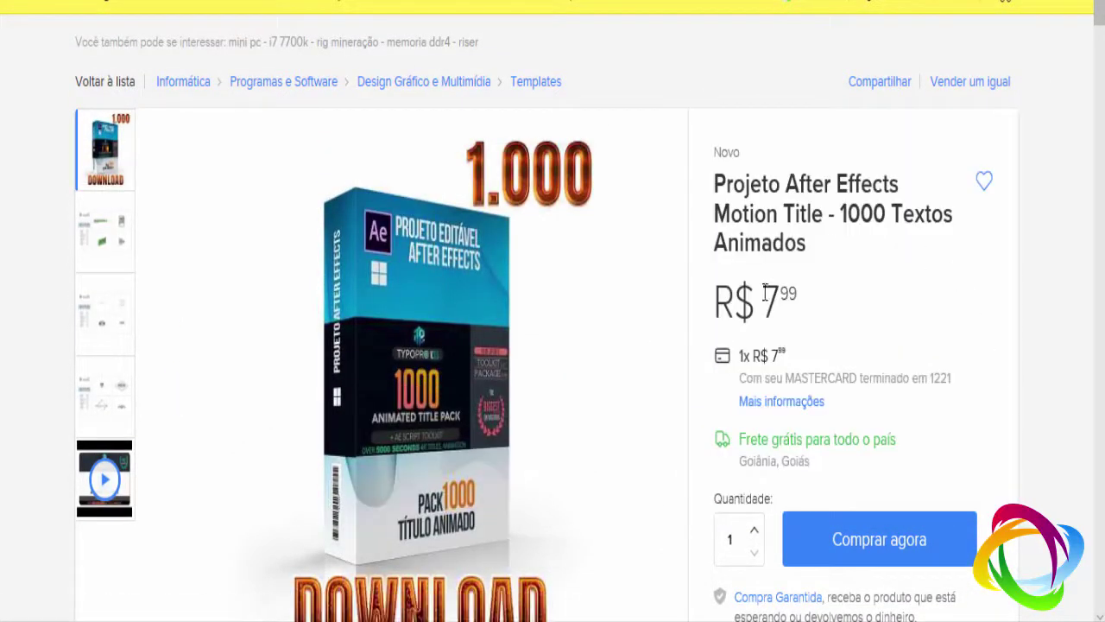
scroll(375, 257, "down", 4)
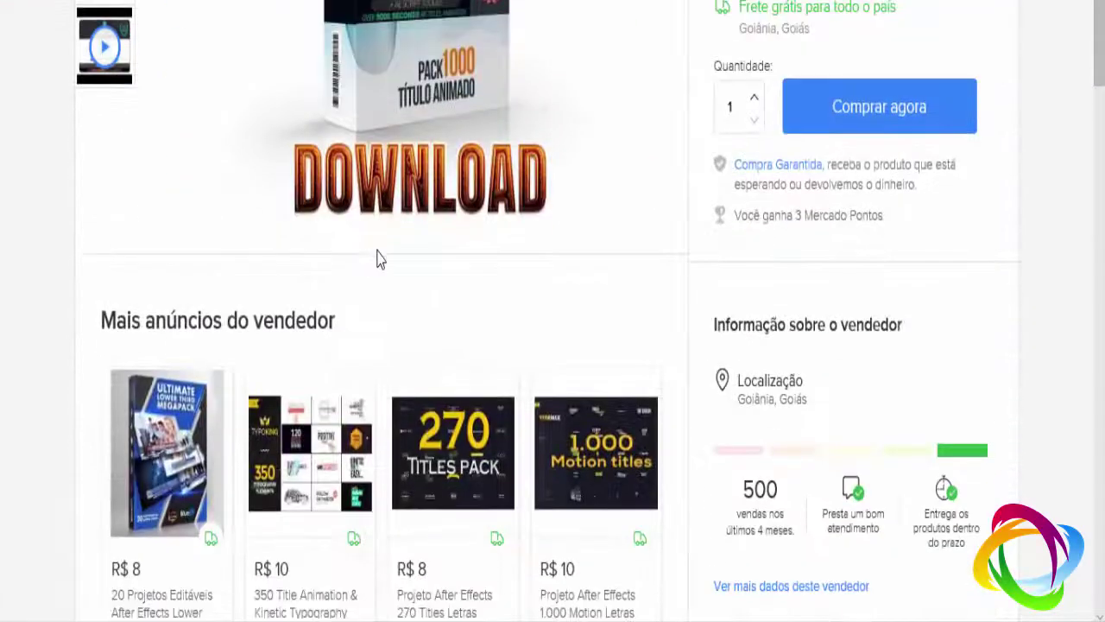
scroll(481, 202, "up", 3)
scroll(464, 198, "down", 9)
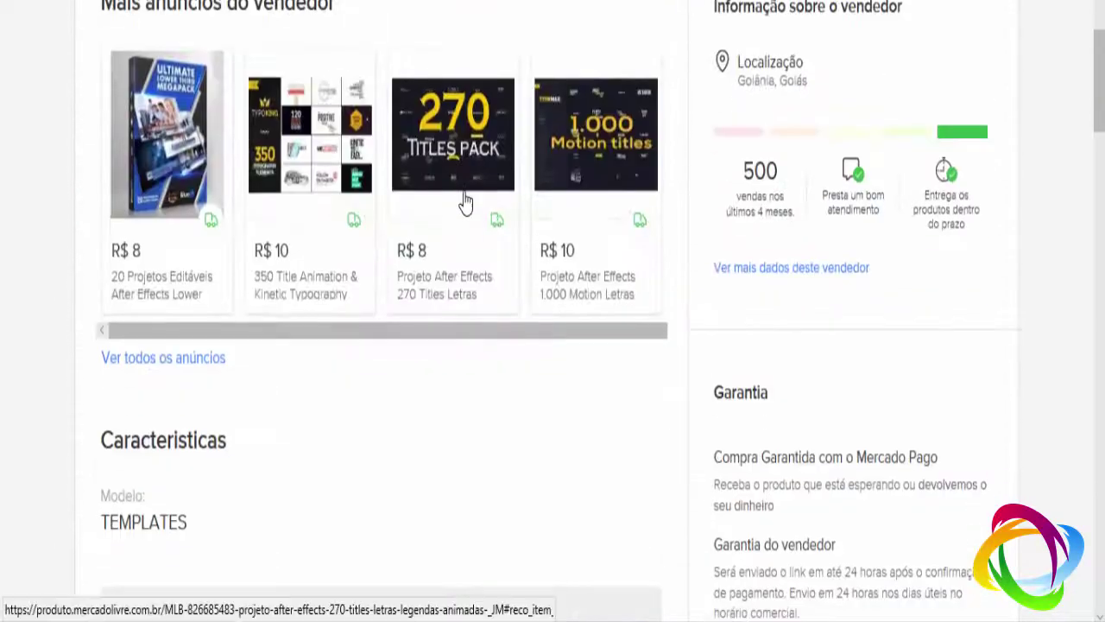
scroll(458, 200, "down", 5)
scroll(451, 204, "up", 2)
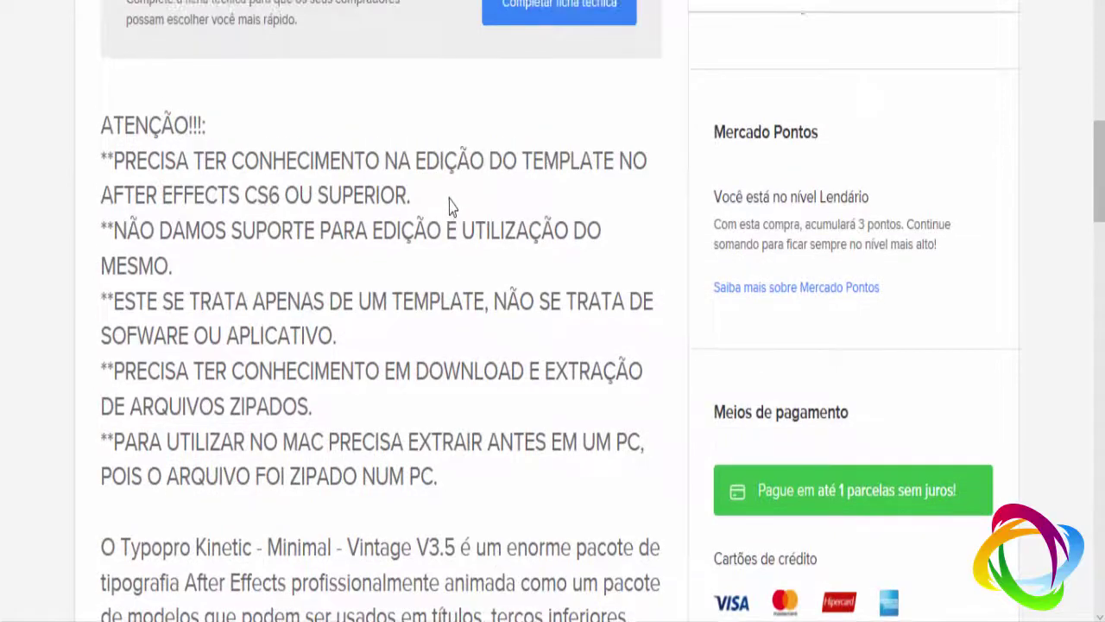
scroll(451, 204, "up", 2)
scroll(449, 207, "up", 6)
scroll(445, 198, "up", 7)
scroll(427, 155, "up", 1)
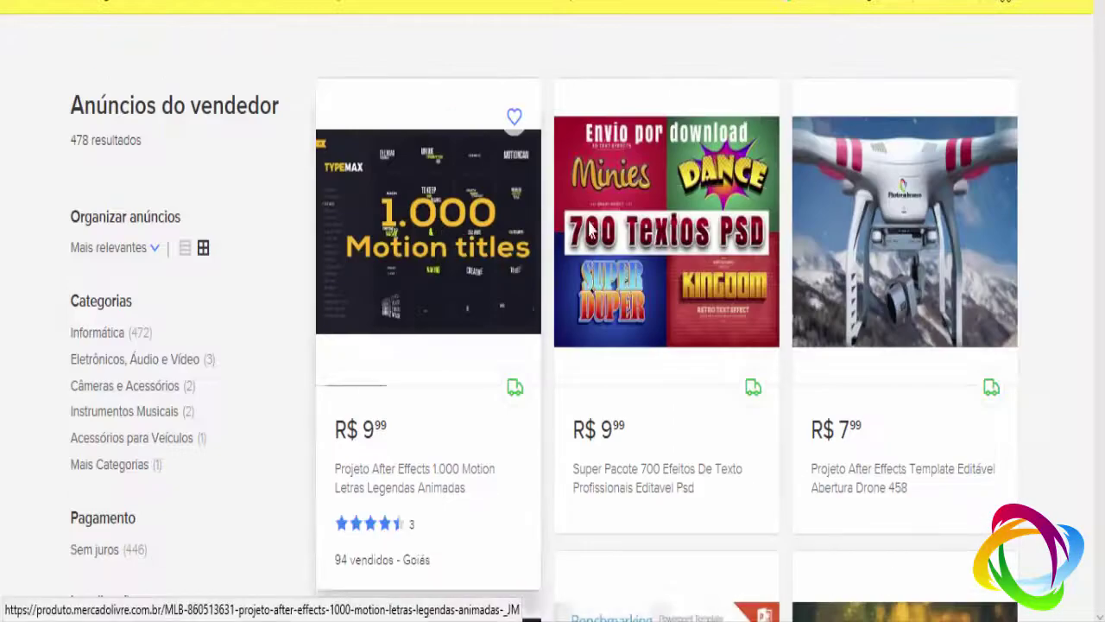
Step: Scroll down the 'Anúncios do vendedor' product grid until the pagination bar appears
scroll(422, 194, "down", 1)
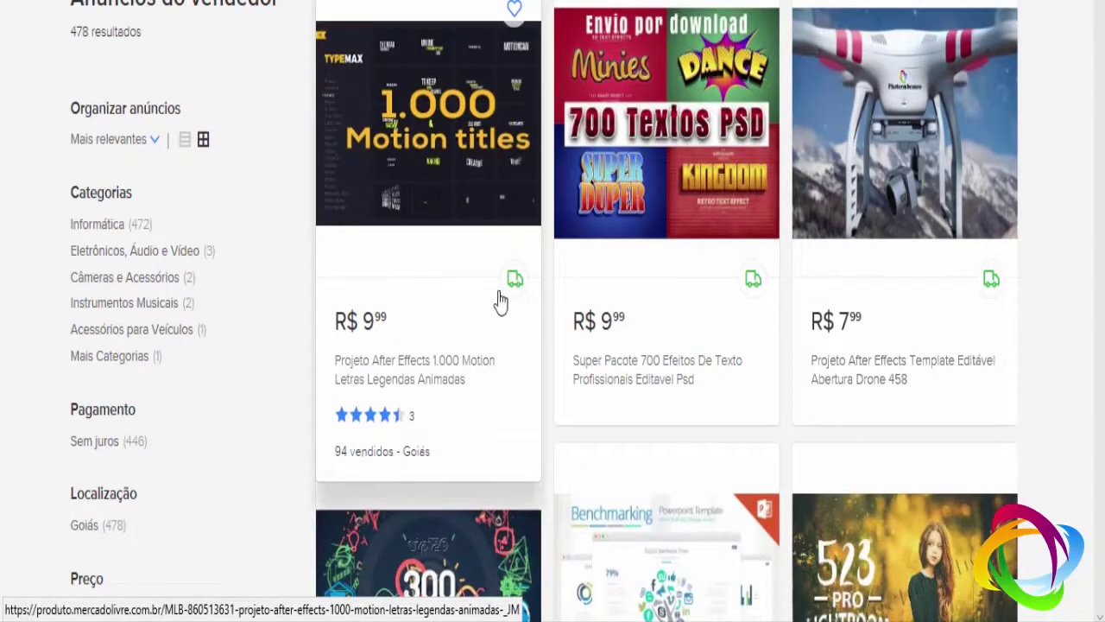
scroll(501, 300, "down", 2)
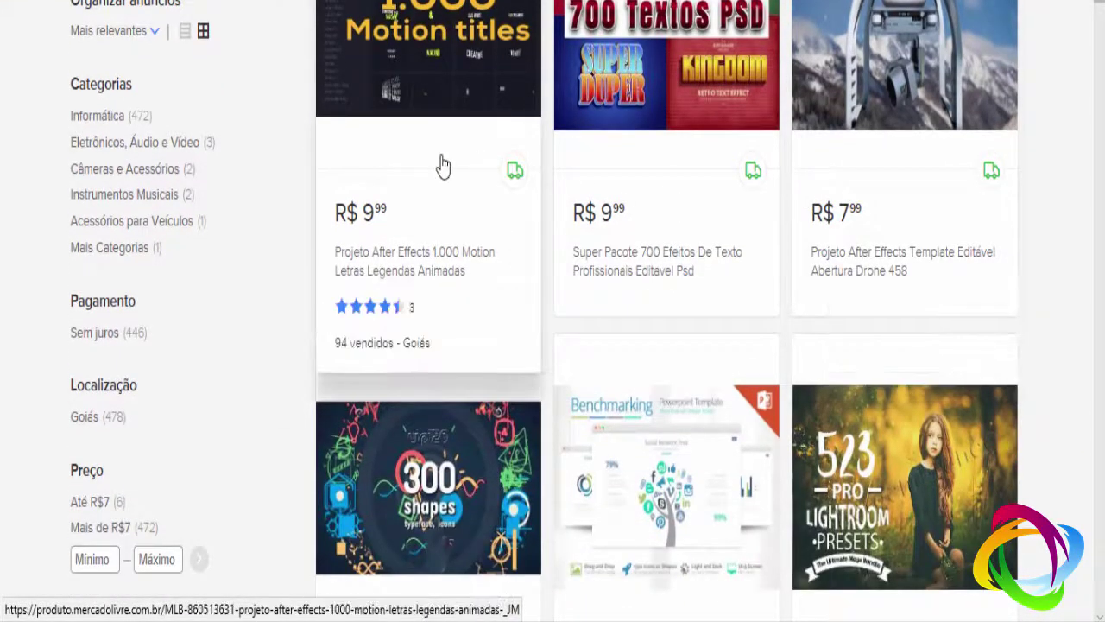
scroll(442, 164, "up", 4)
scroll(905, 214, "down", 6)
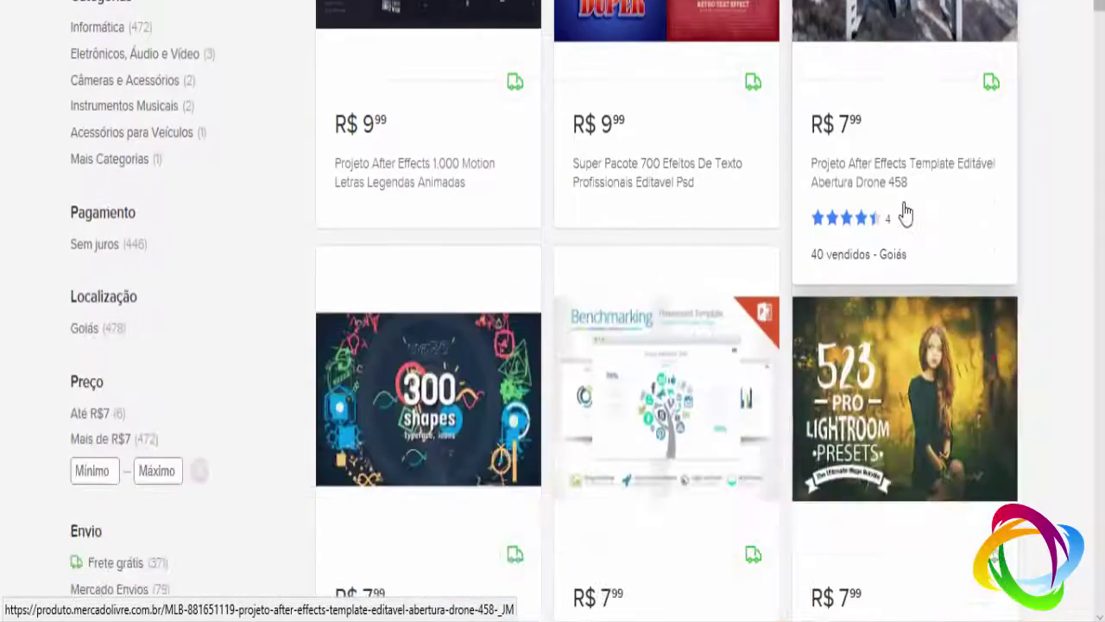
scroll(904, 214, "down", 3)
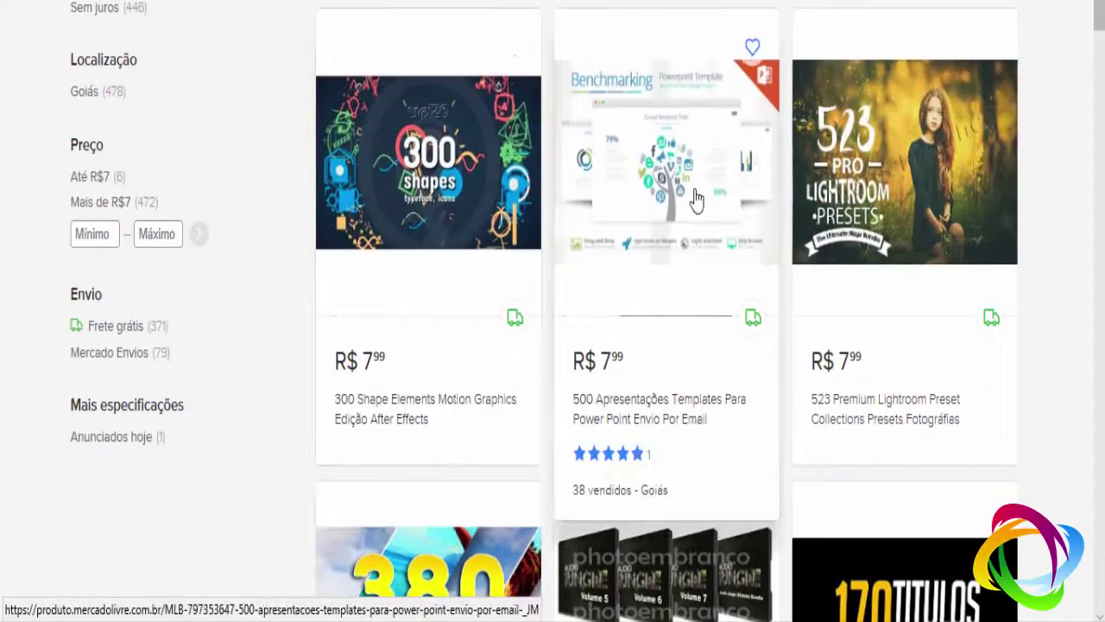
scroll(652, 224, "down", 2)
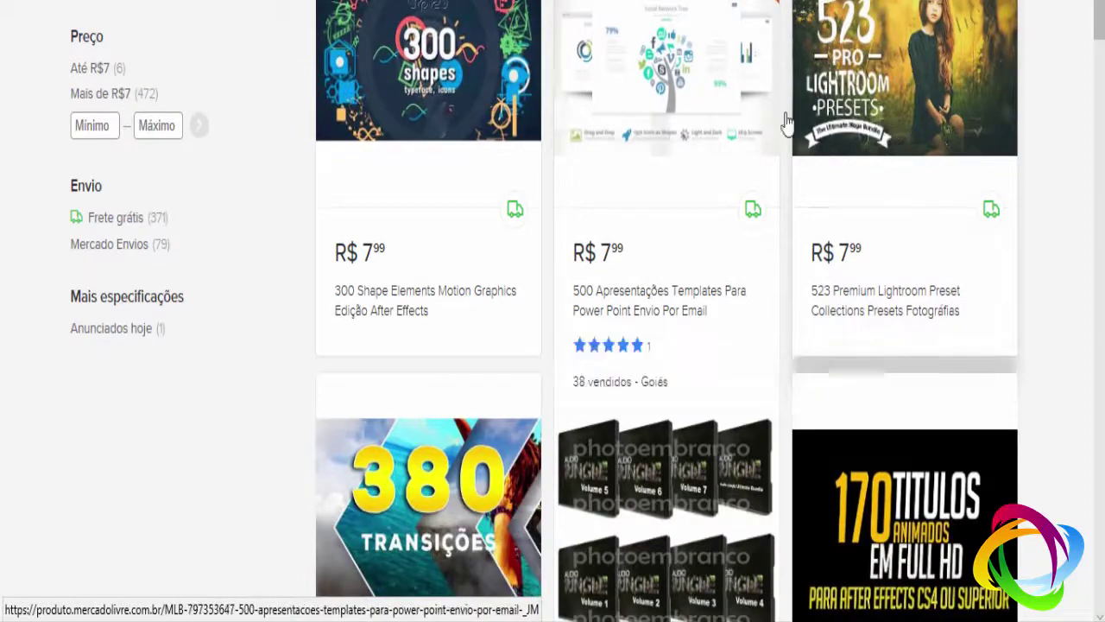
scroll(303, 337, "down", 3)
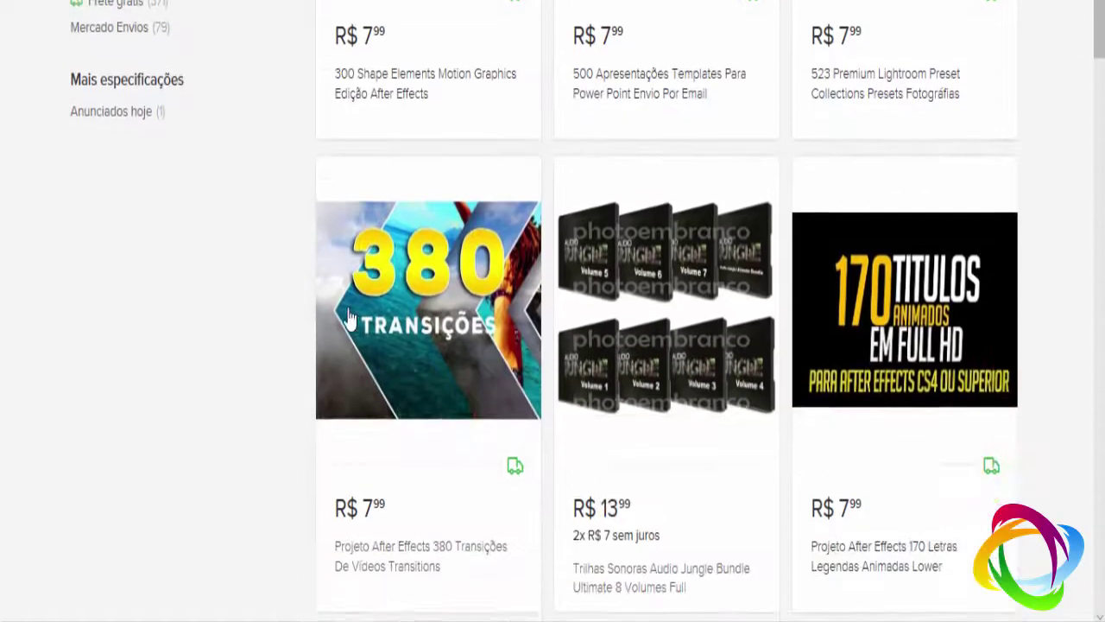
scroll(717, 210, "down", 3)
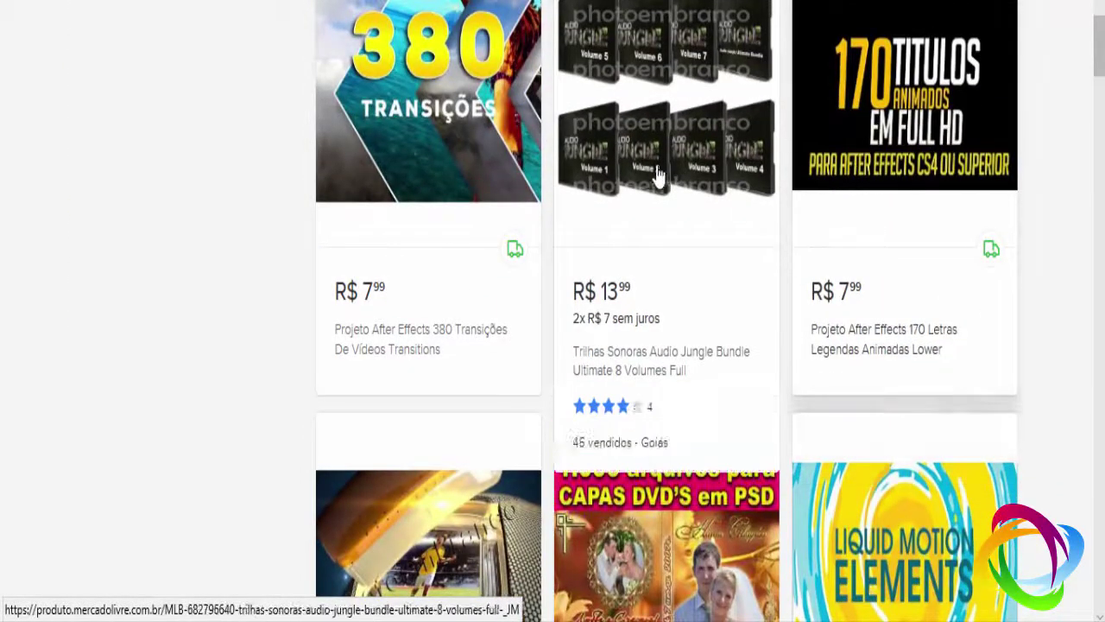
scroll(365, 210, "down", 3)
scroll(688, 112, "down", 2)
scroll(531, 207, "down", 3)
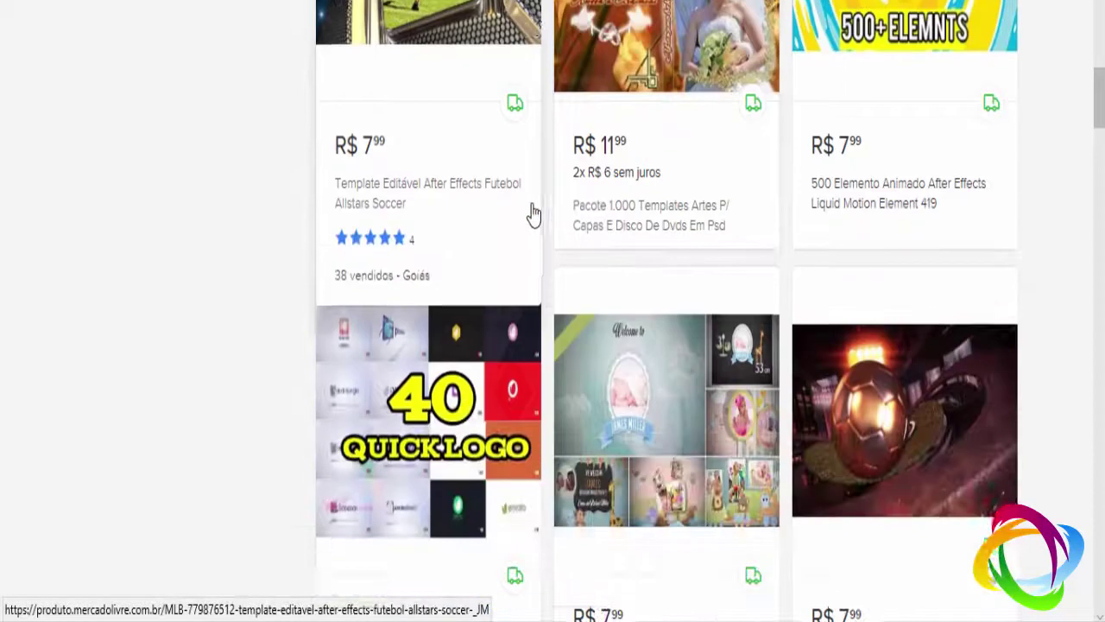
scroll(509, 195, "down", 1)
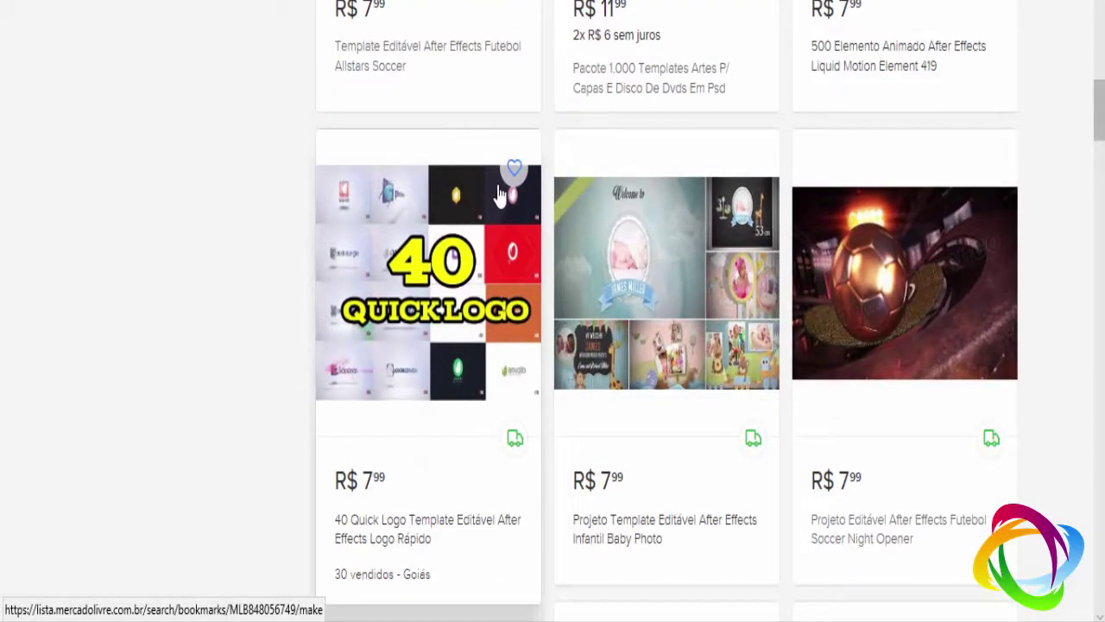
scroll(407, 222, "down", 2)
scroll(400, 227, "down", 4)
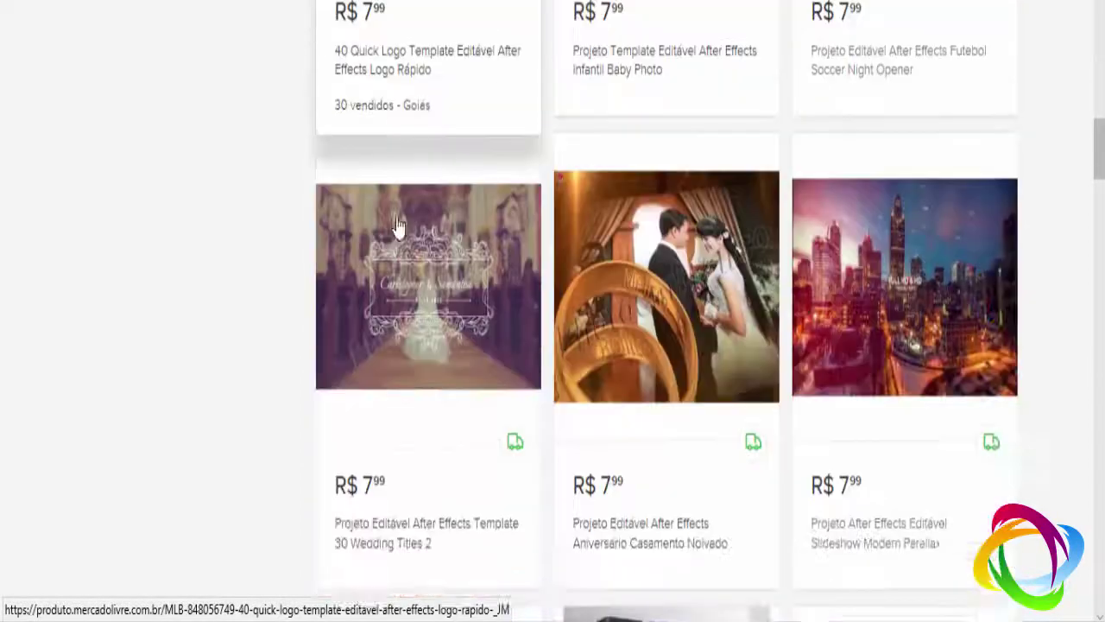
scroll(789, 156, "down", 4)
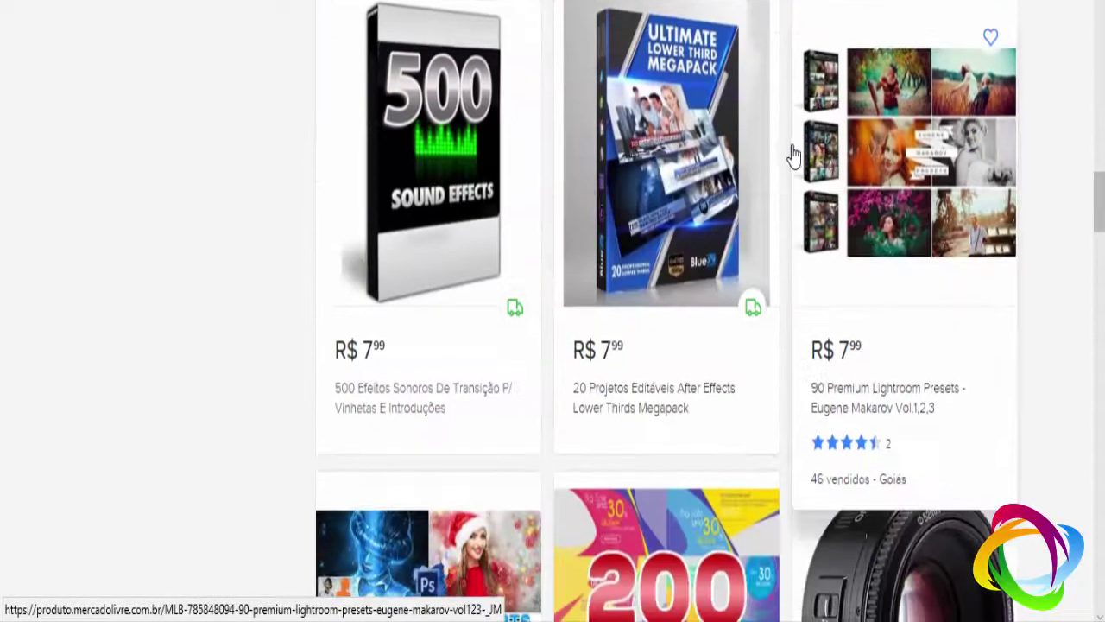
scroll(242, 165, "down", 3)
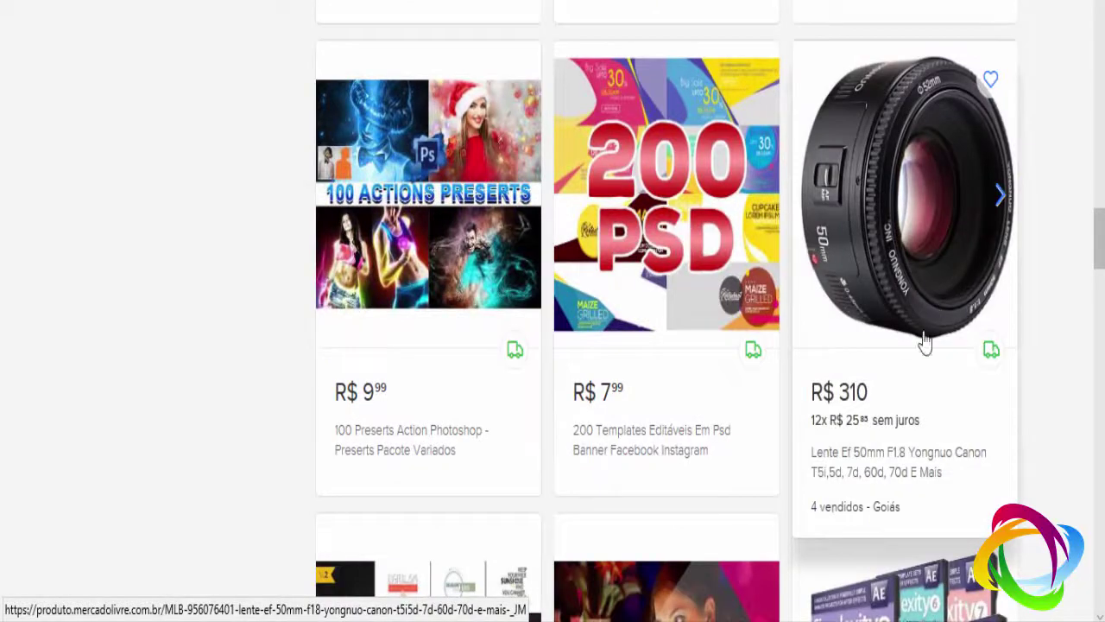
scroll(870, 190, "down", 1)
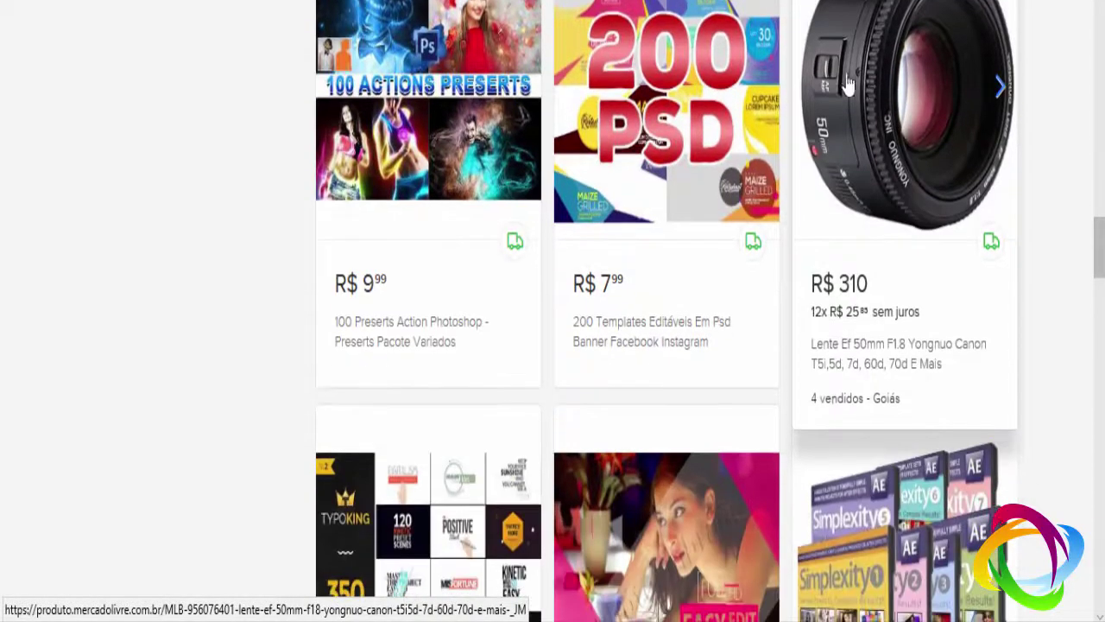
scroll(939, 141, "down", 3)
scroll(488, 234, "down", 3)
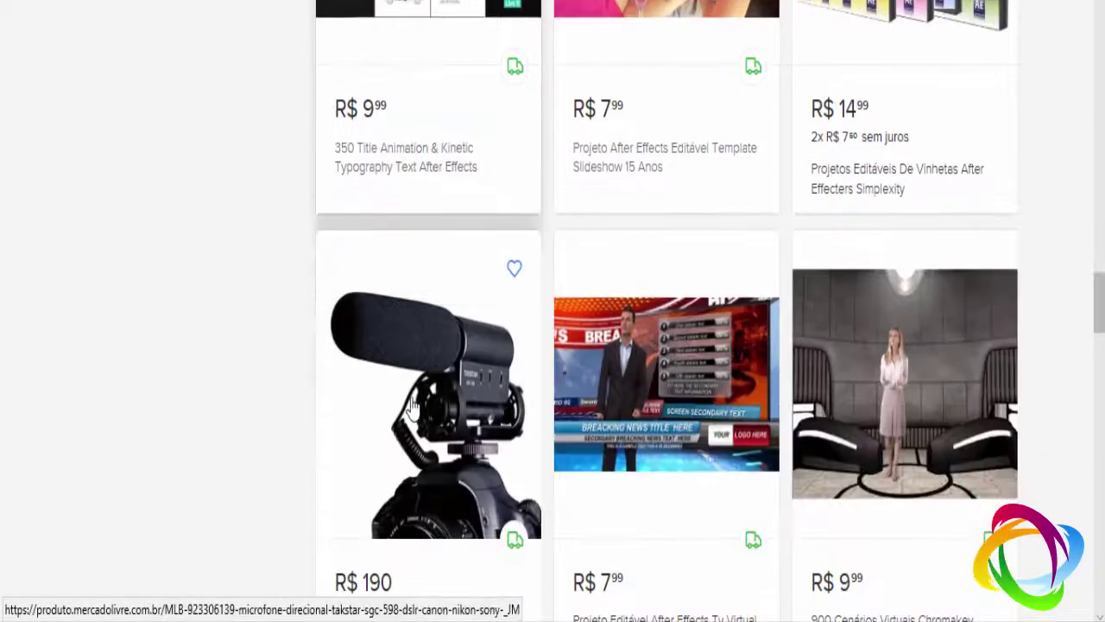
scroll(387, 231, "down", 3)
scroll(629, 426, "down", 2)
scroll(540, 573, "down", 3)
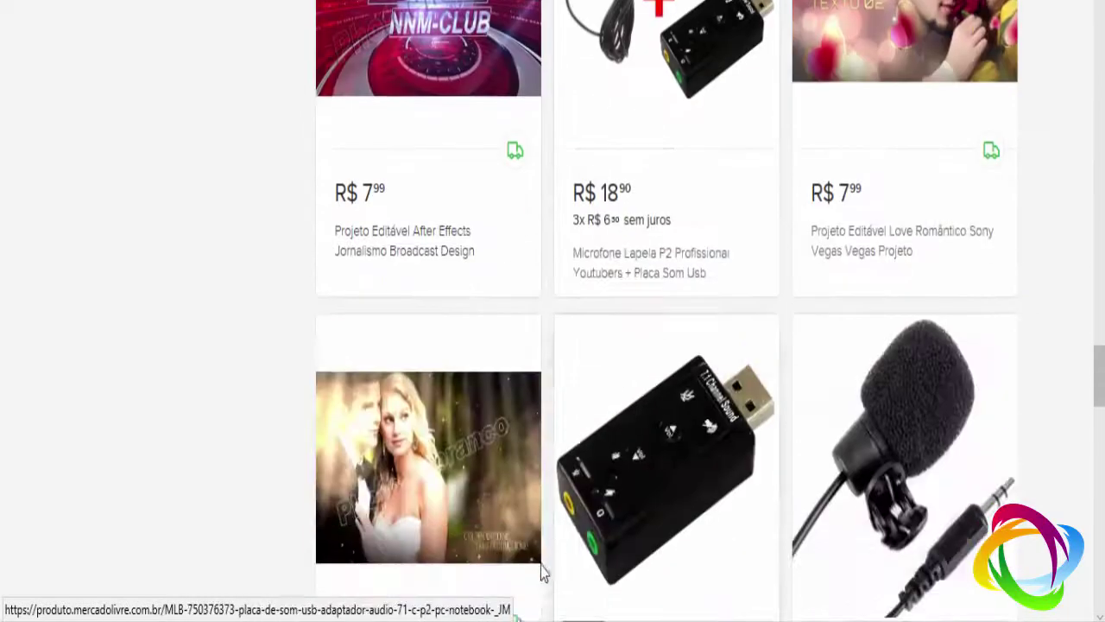
scroll(625, 382, "down", 4)
scroll(624, 383, "down", 5)
scroll(592, 395, "down", 7)
scroll(592, 385, "down", 4)
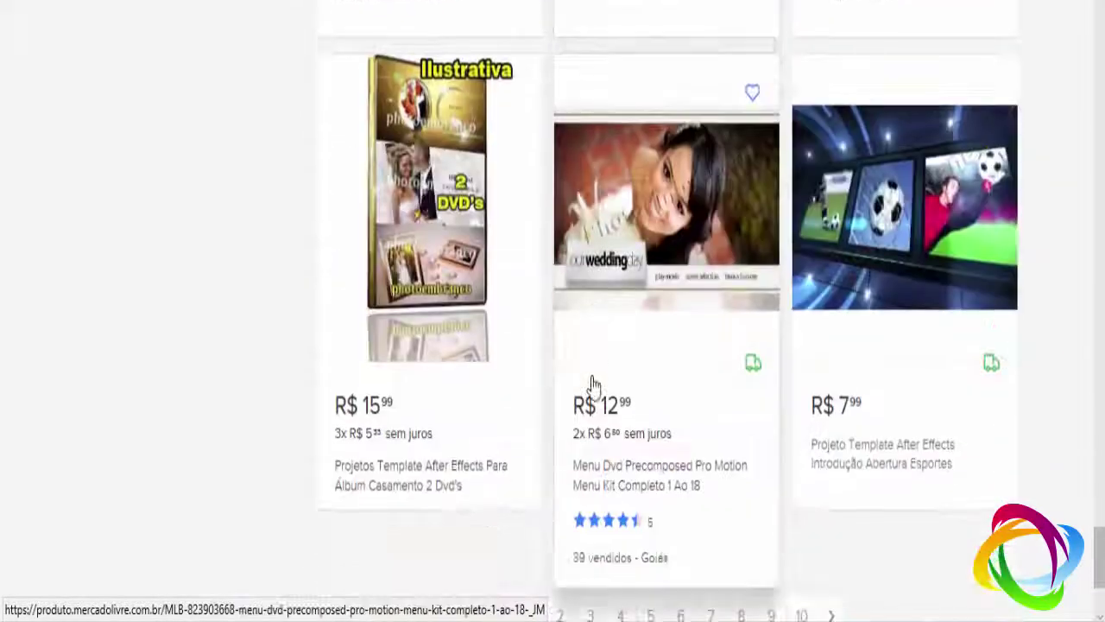
scroll(532, 386, "down", 2)
Step: Enlarge the Filmes e TV player, play the Wedding Package preview, and shift the window right
left_click(831, 389)
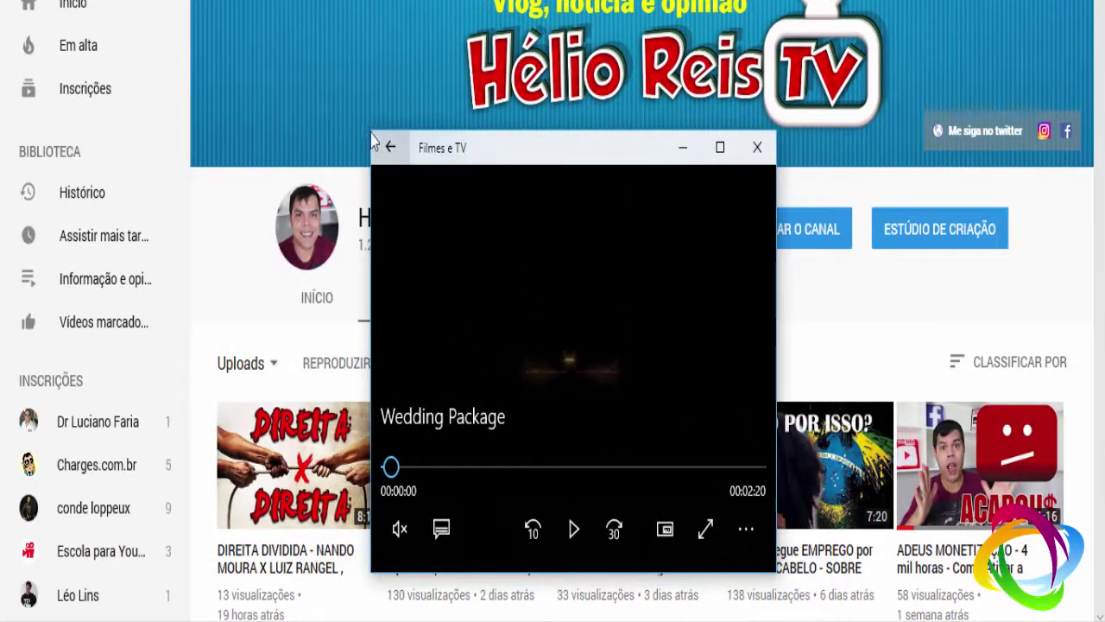
left_click_drag(365, 128, 251, 9)
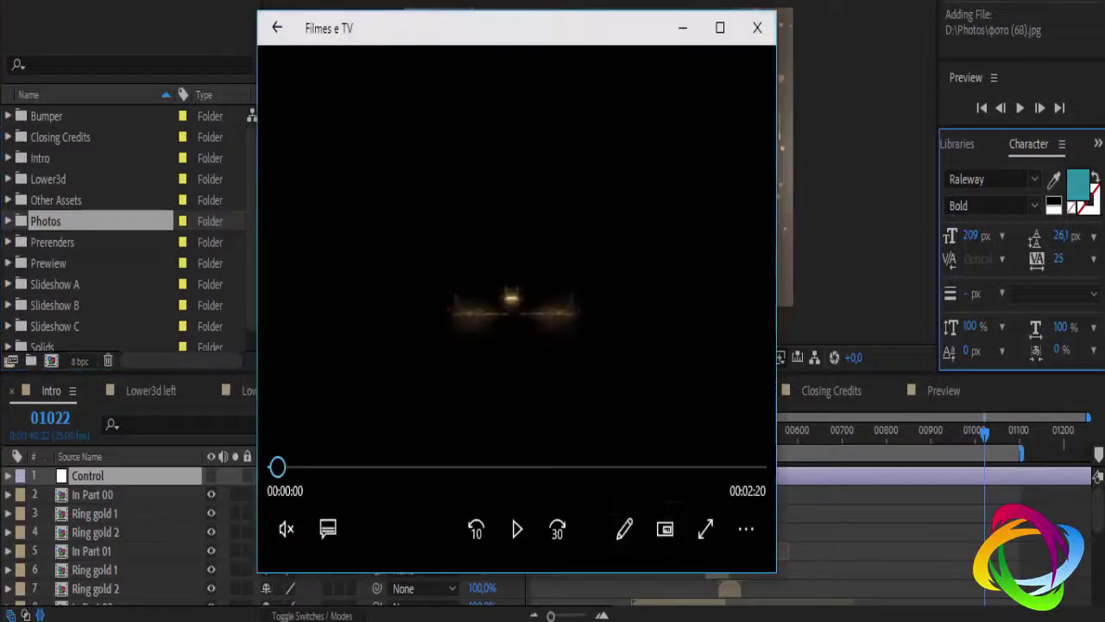
left_click(516, 530)
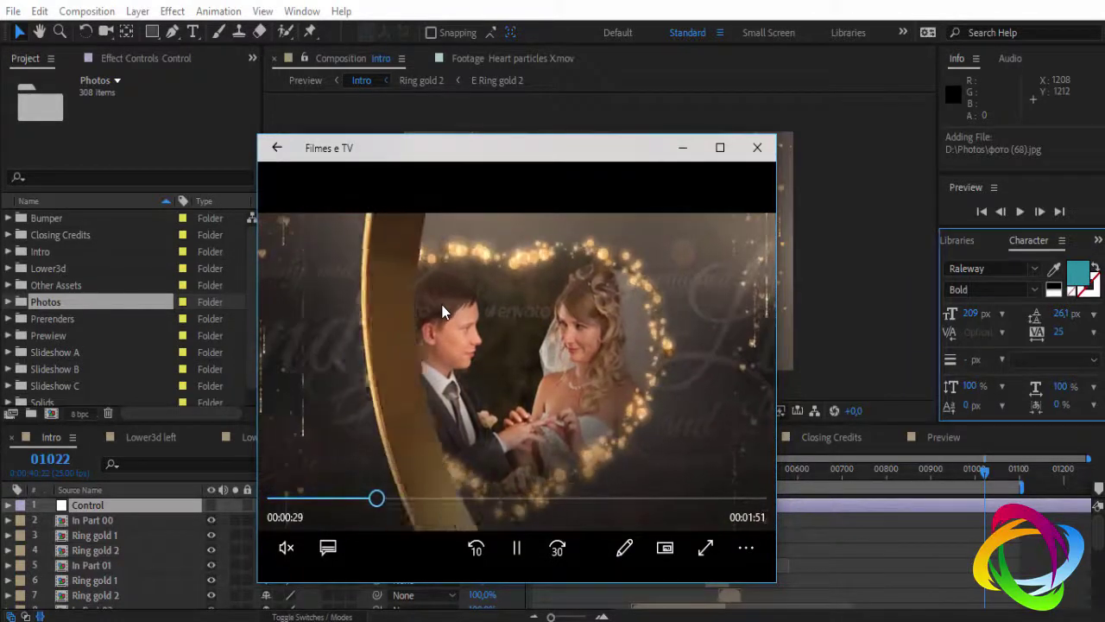
left_click(274, 149)
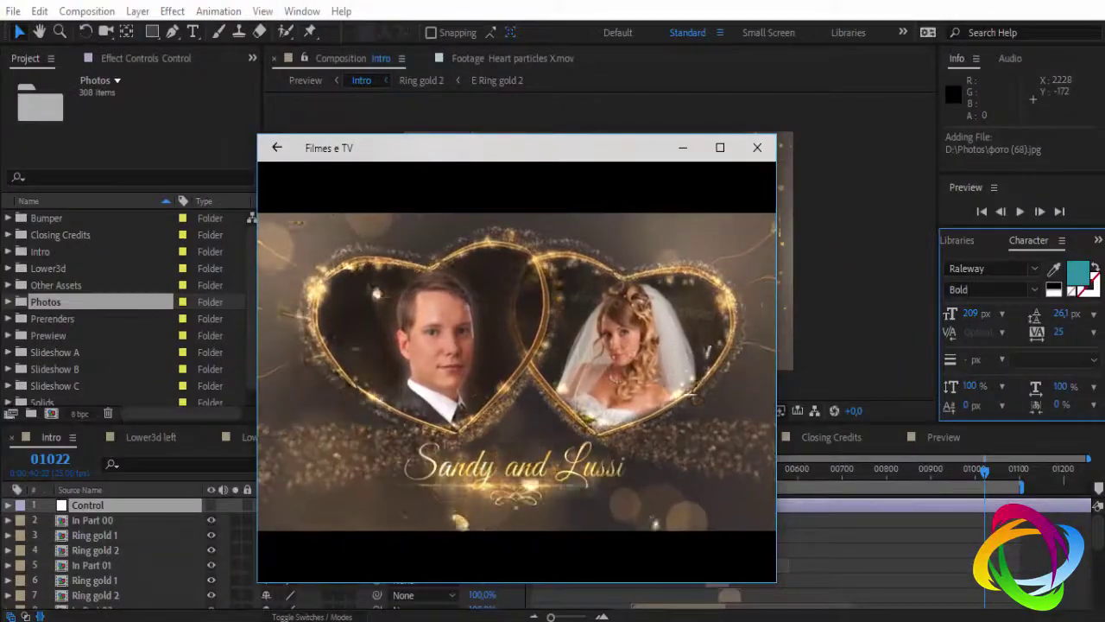
mouse_move(698, 308)
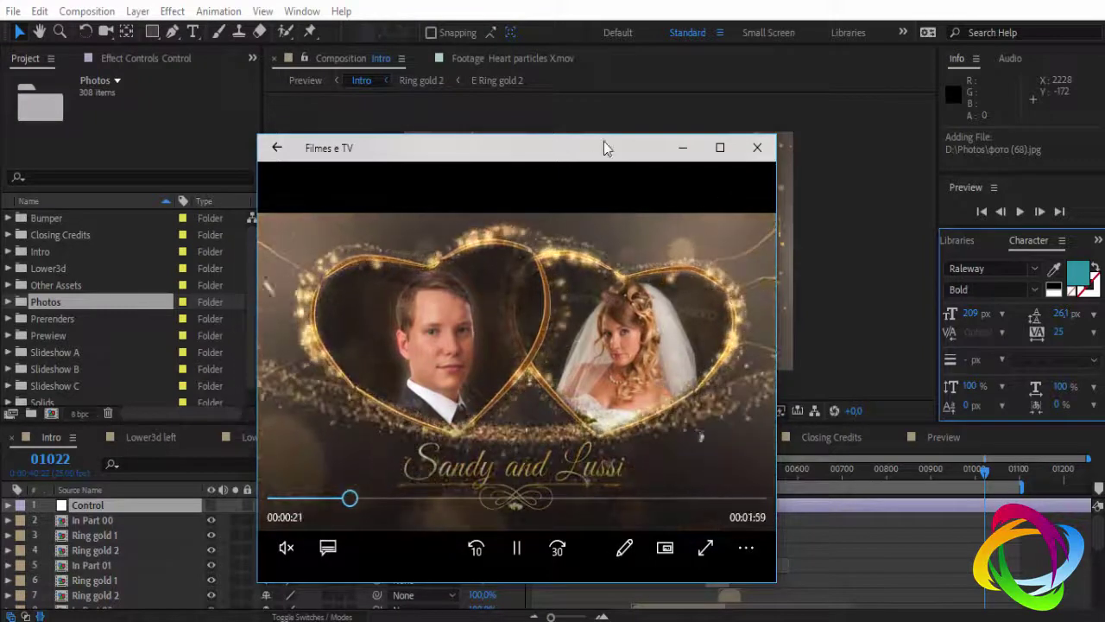
left_click_drag(617, 151, 690, 149)
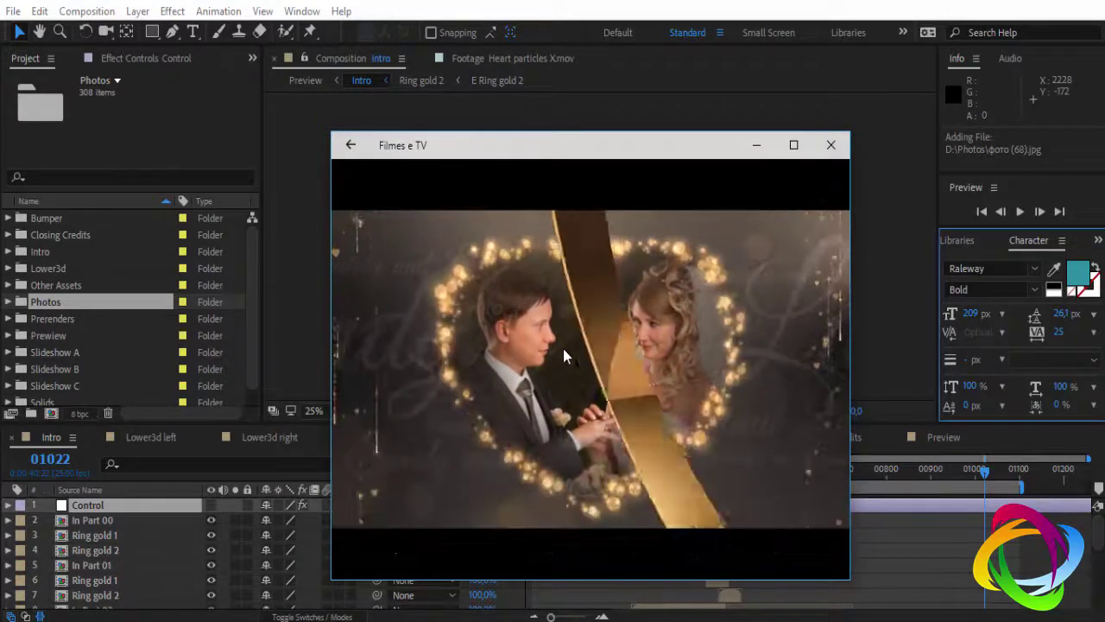
Step: Pause the Wedding Package preview at the lower thirds and close Filmes e TV
mouse_move(556, 351)
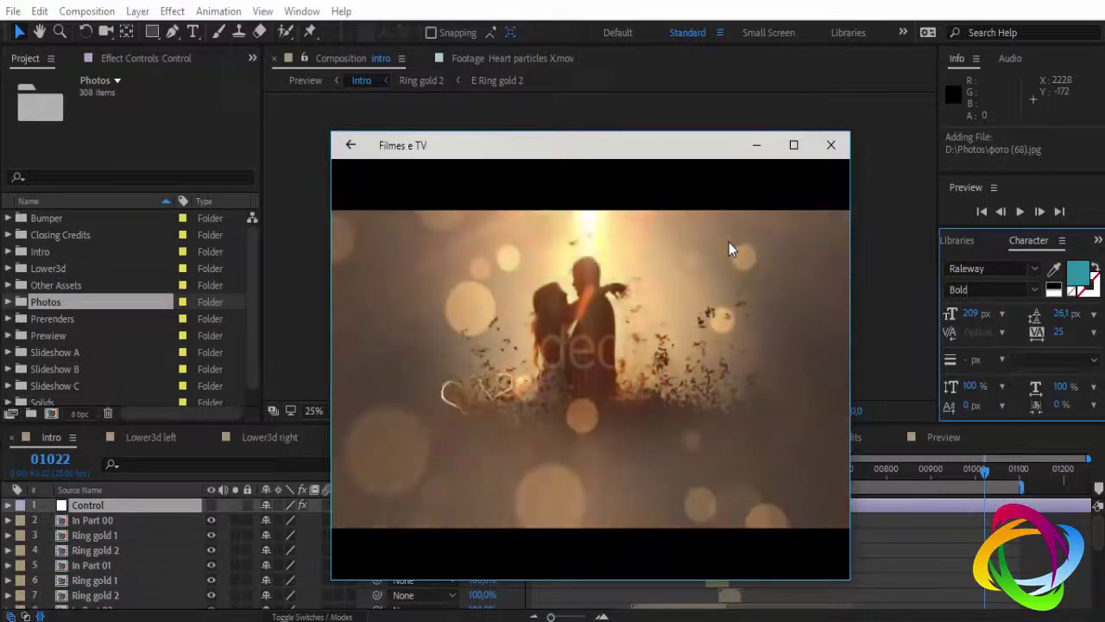
mouse_move(627, 424)
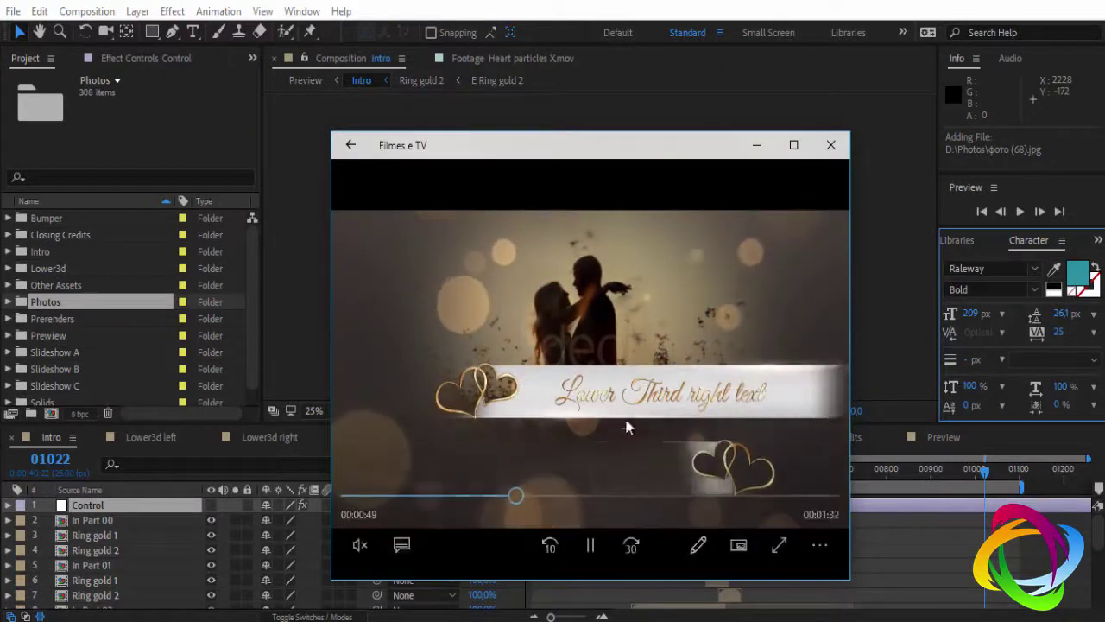
left_click(592, 545)
left_click(609, 1)
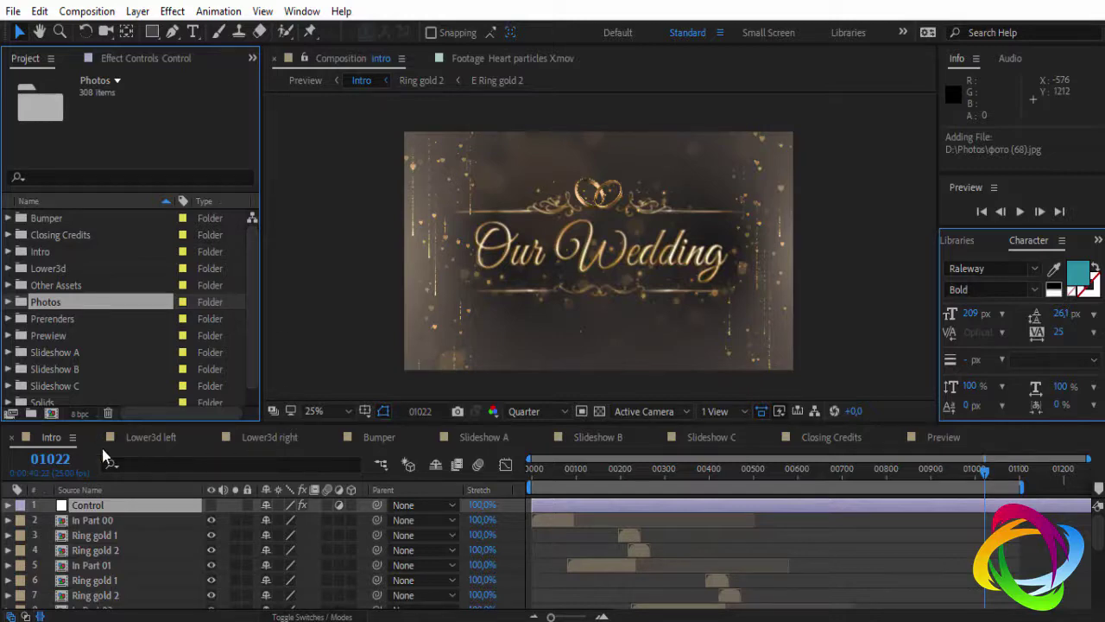
Step: Move the Intro to frame 00221 (Palas Hotel, 26 november) and select the Control layer
left_click(72, 437)
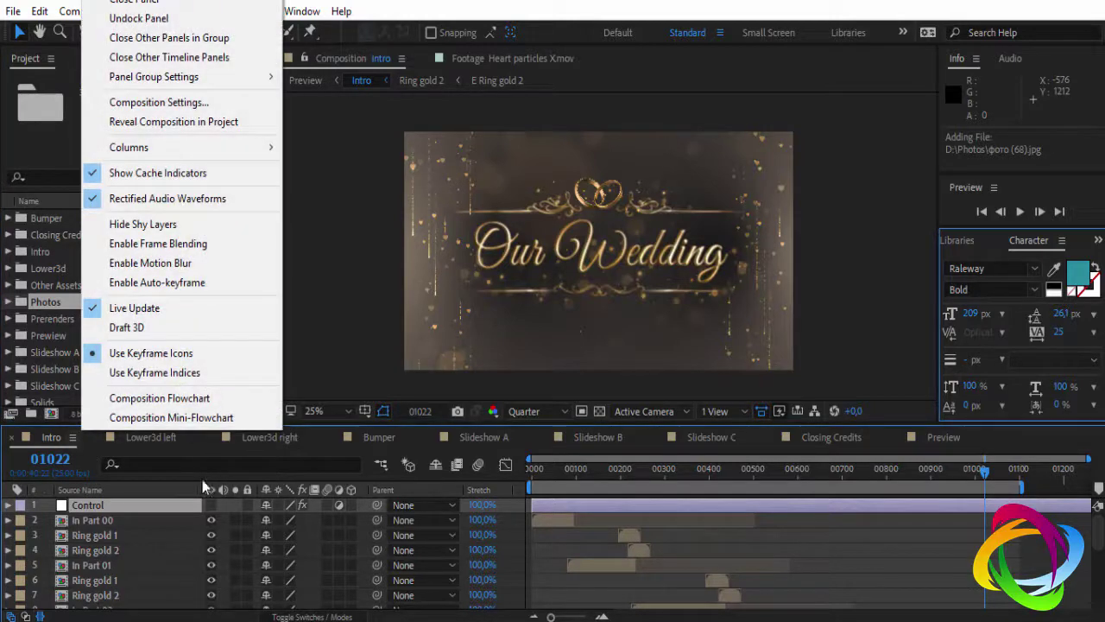
left_click(47, 442)
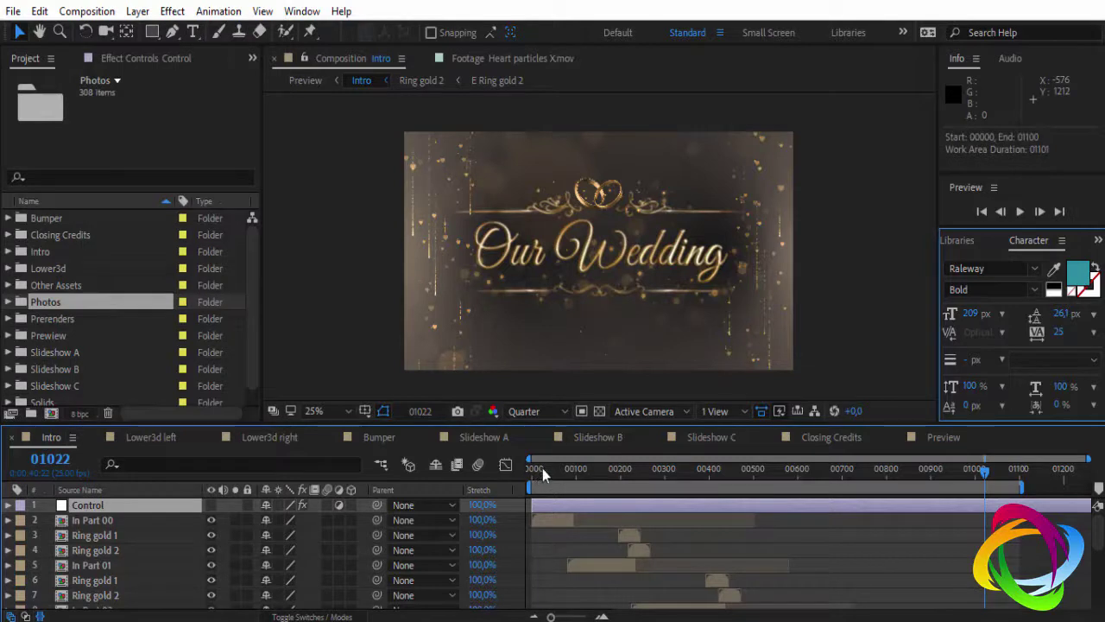
left_click_drag(542, 472, 630, 486)
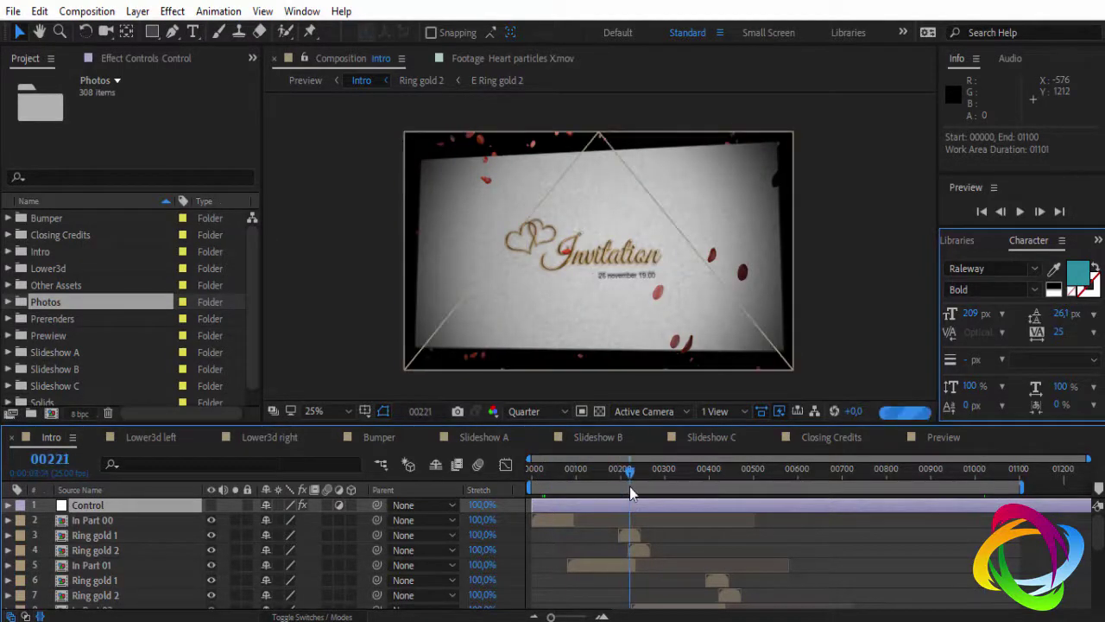
left_click(143, 507)
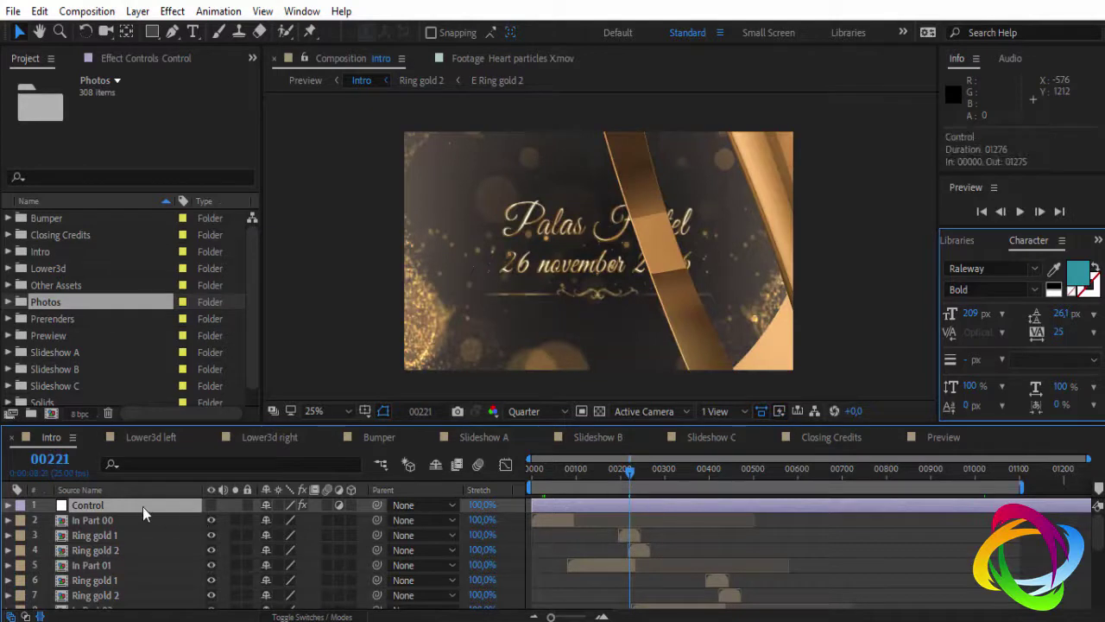
Step: Compare the Control layer's Effect Controls with the Project panel, then nudge the work area later
left_click(153, 59)
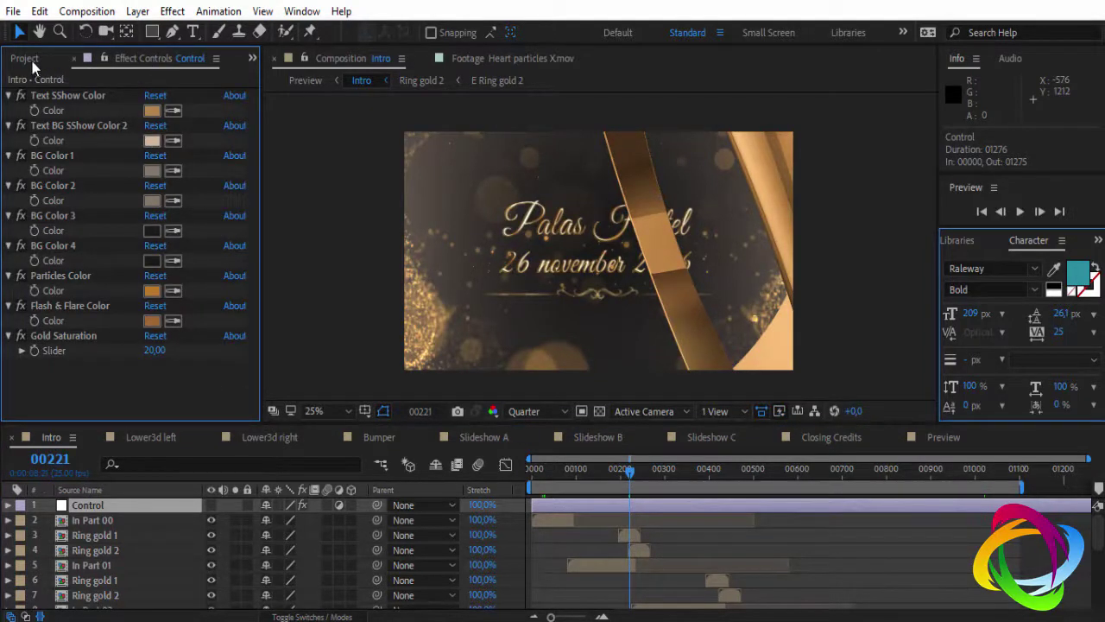
left_click(26, 59)
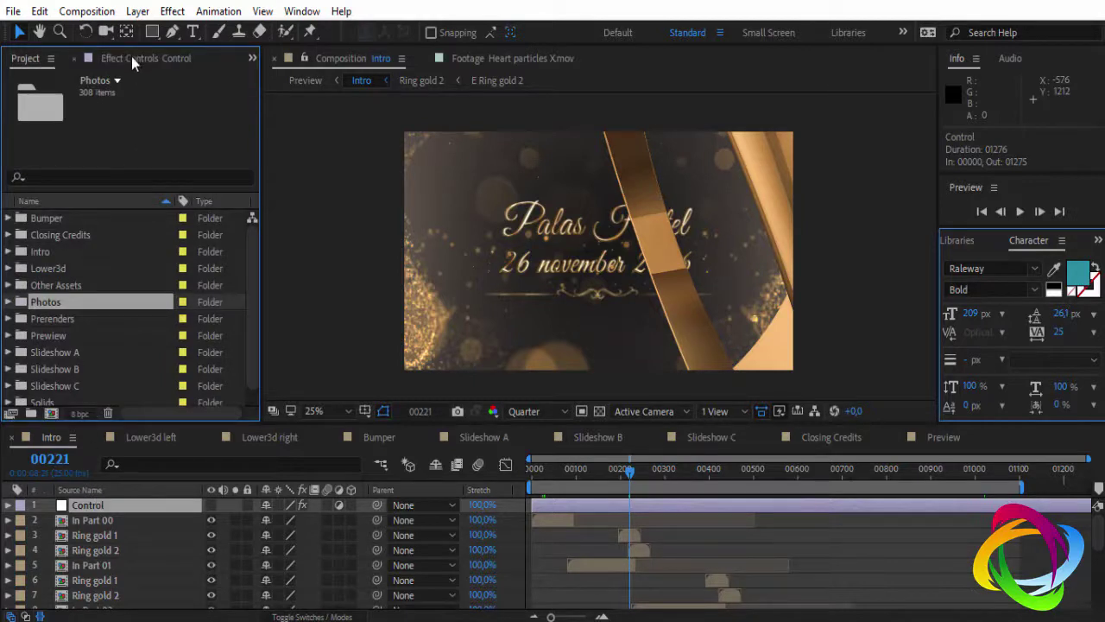
left_click(132, 61)
left_click(19, 60)
left_click_drag(783, 491, 785, 490)
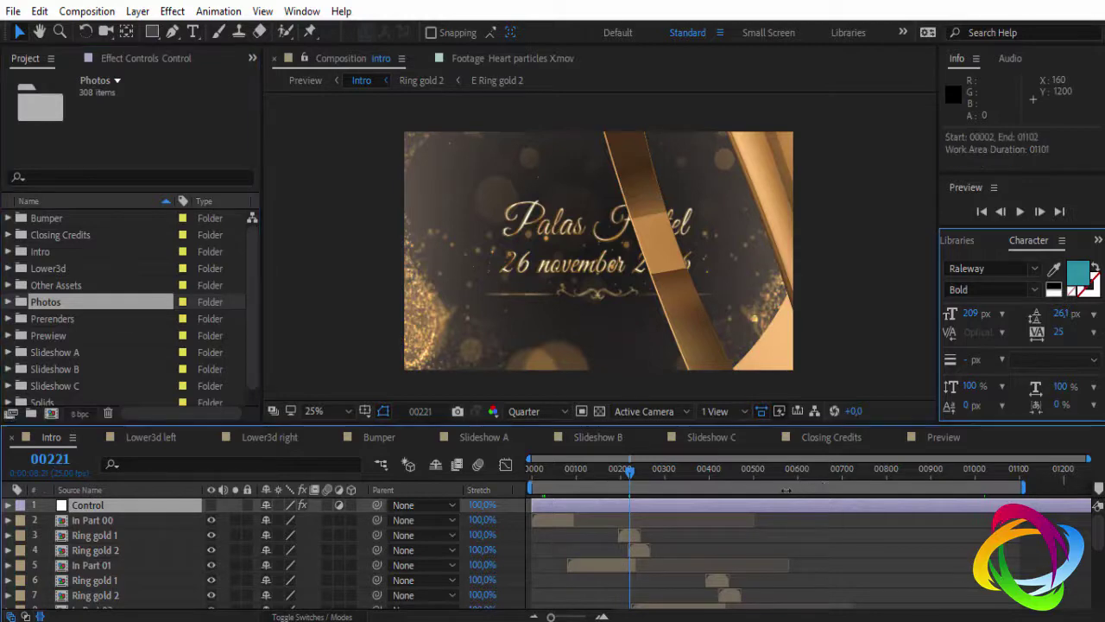
Step: Preview Lower3d left at 00137, Lower3d right at 00101, and the Bumper at 00085
left_click(152, 437)
left_click(684, 471)
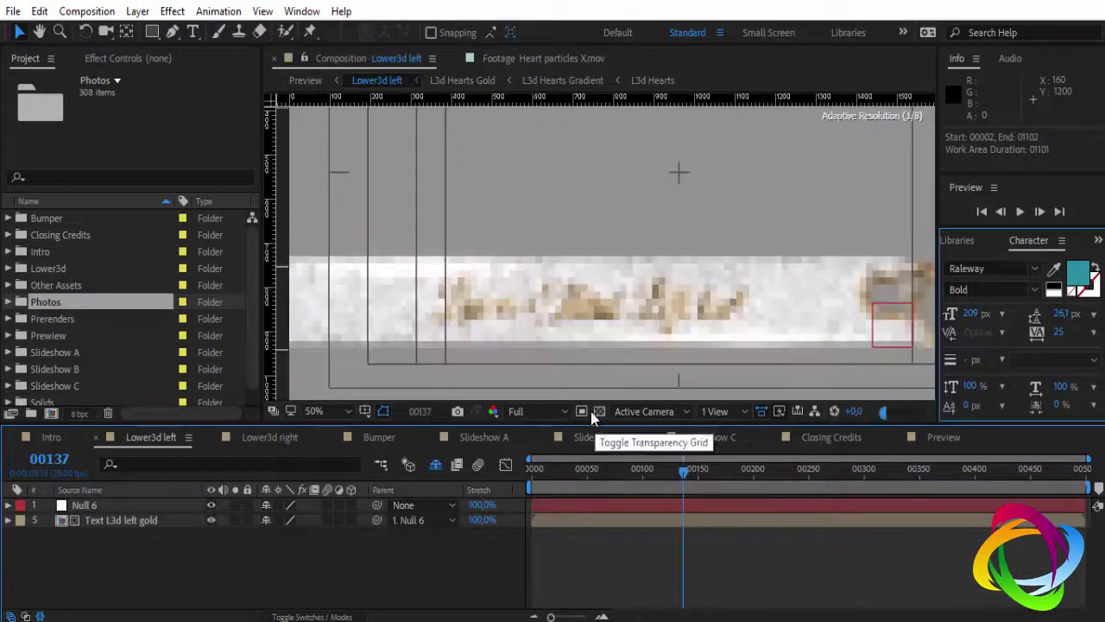
scroll(665, 255, "down", 2)
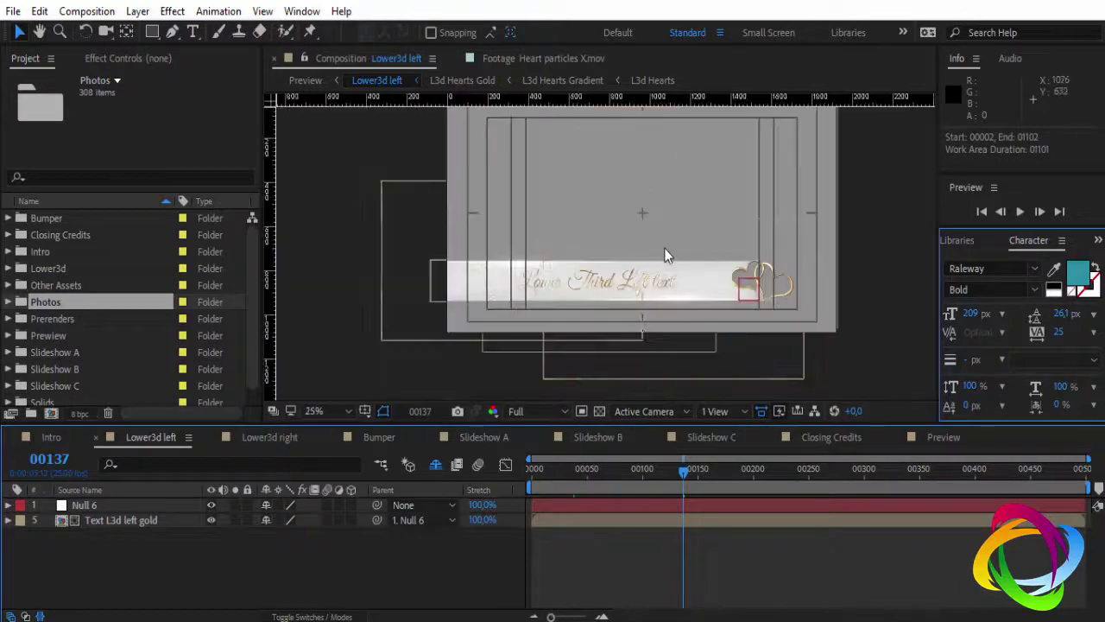
left_click(600, 411)
left_click(600, 411)
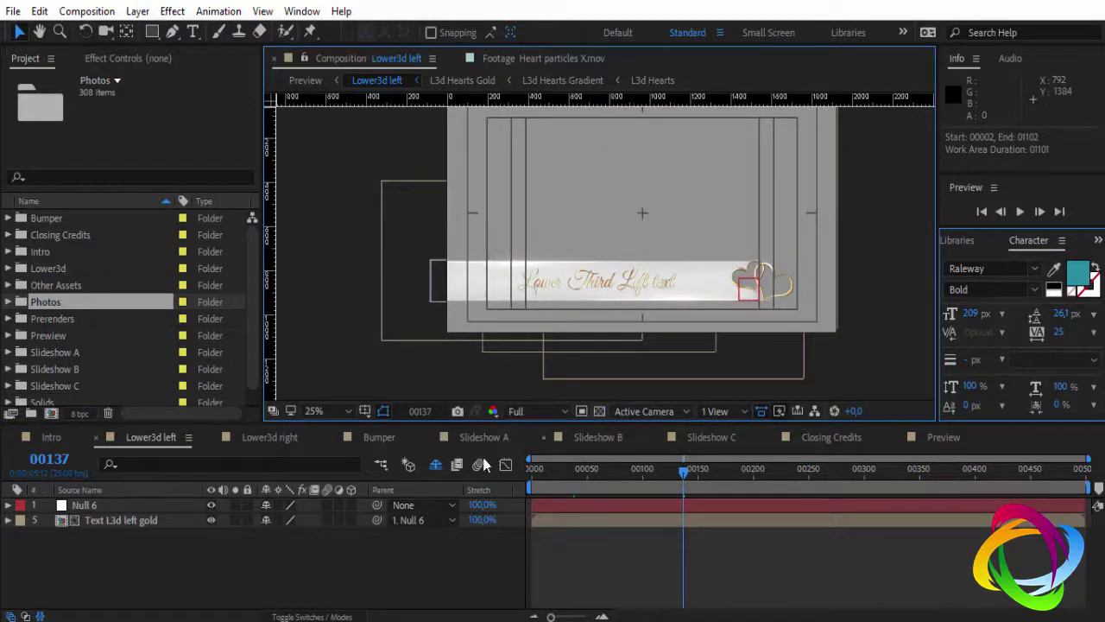
left_click(288, 442)
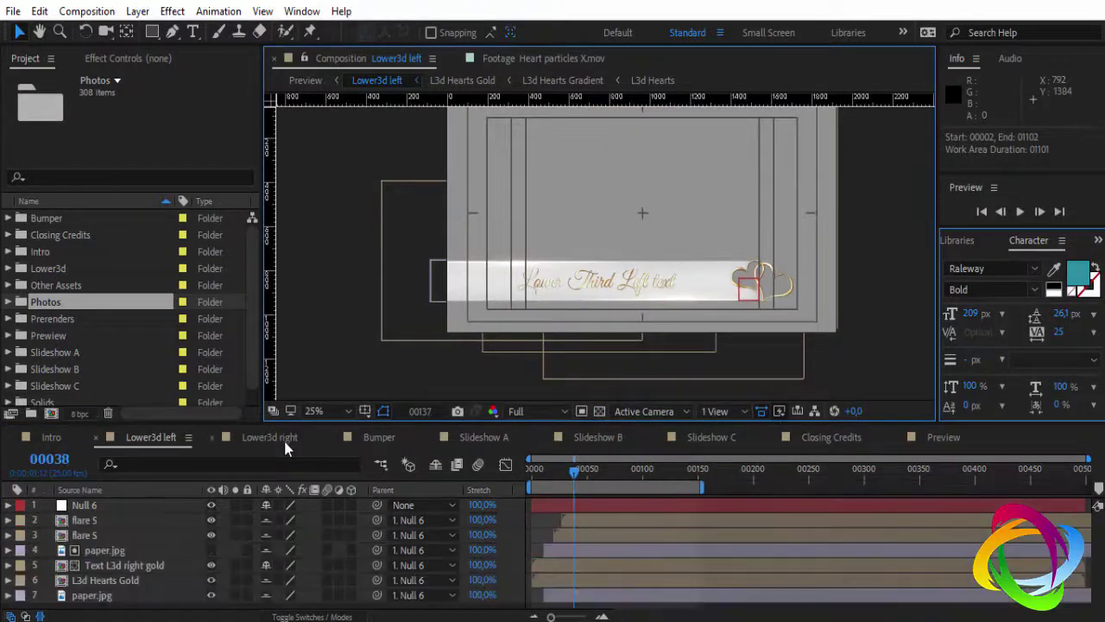
left_click(638, 489)
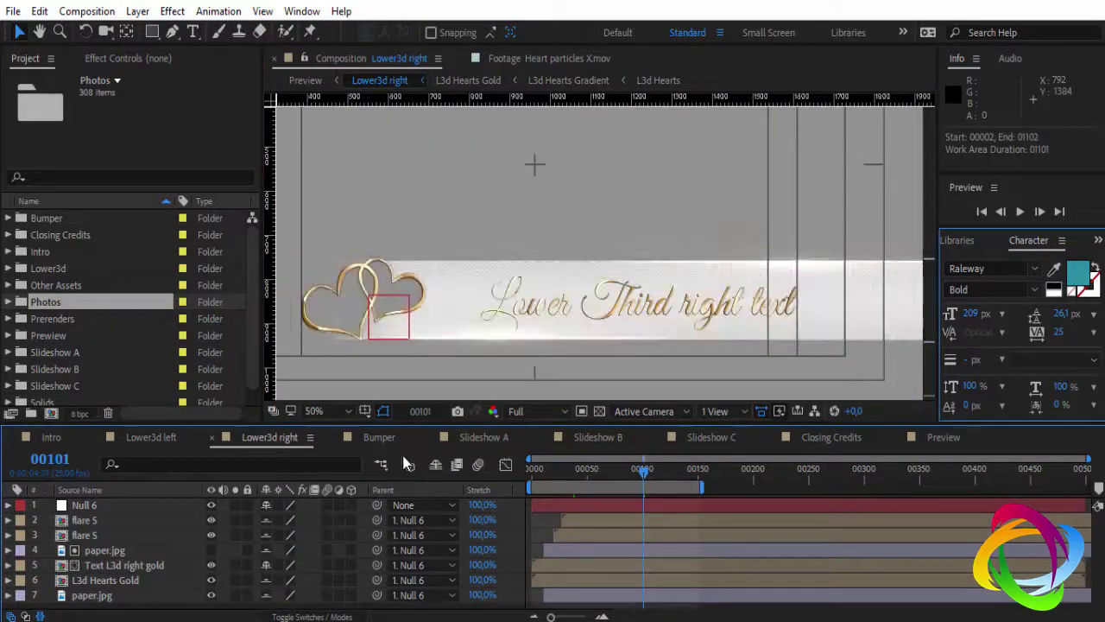
left_click(379, 438)
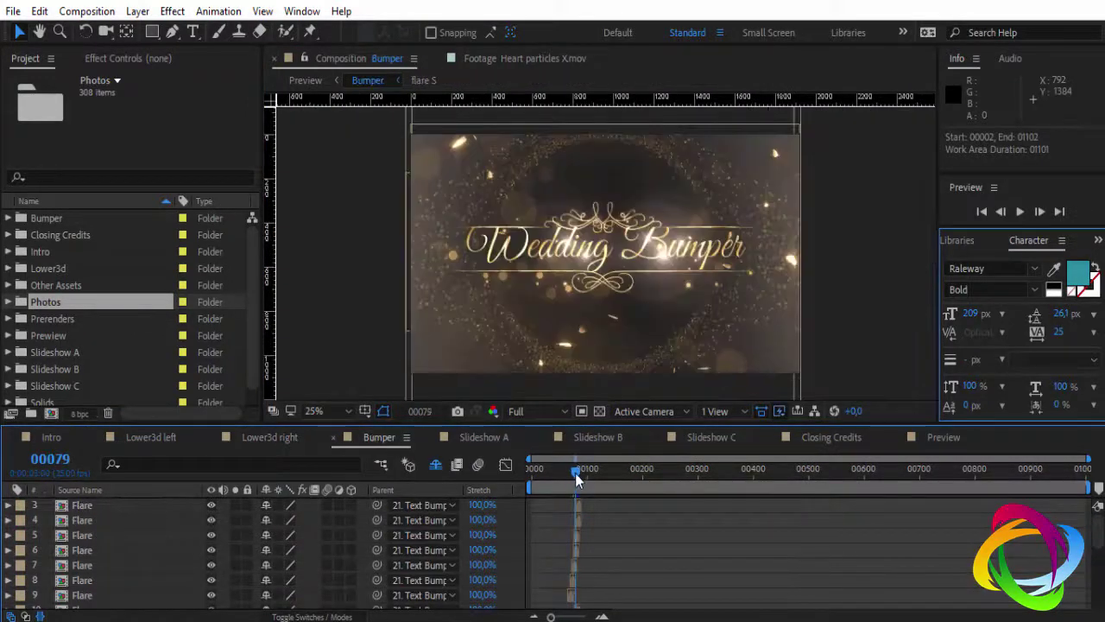
left_click(577, 481)
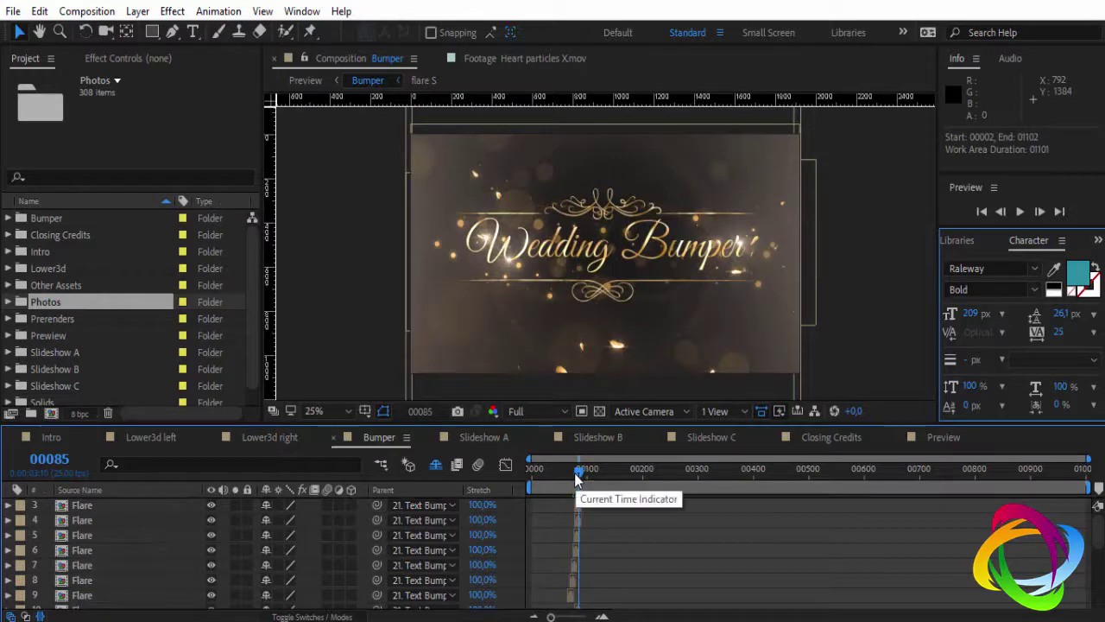
Step: Flip through Slideshow A, B, C and Closing Credits, then close the Preview comp
left_click(484, 436)
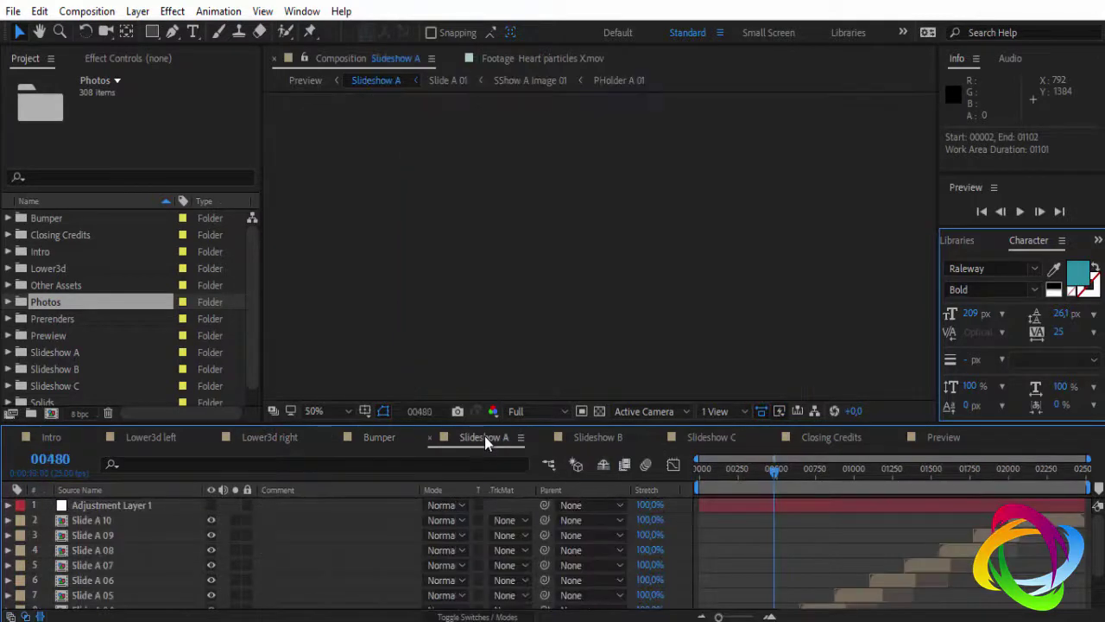
left_click(604, 437)
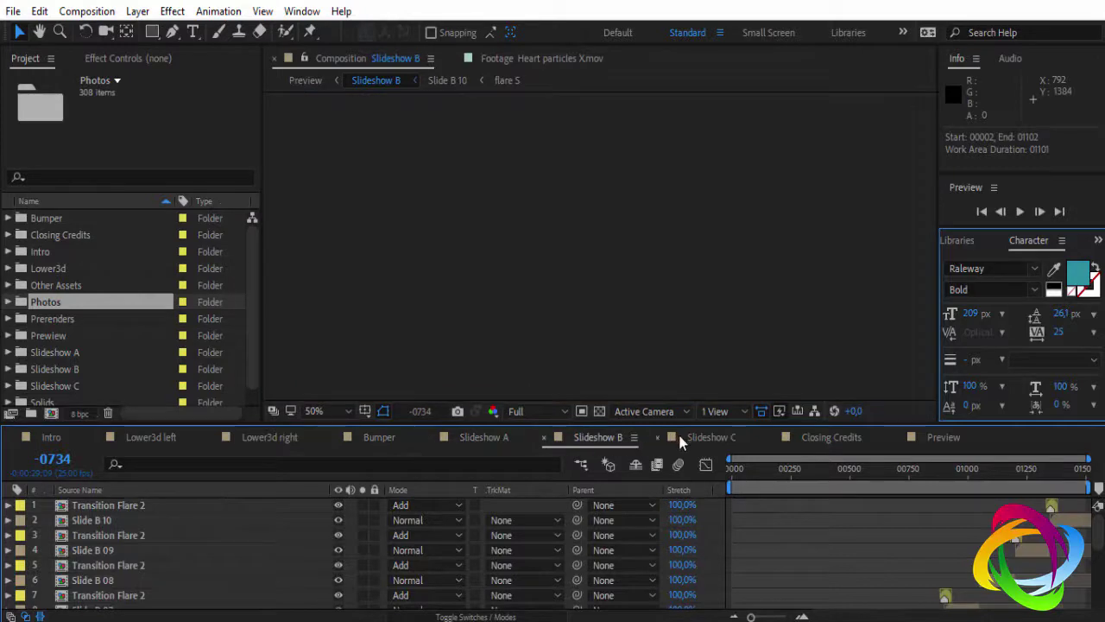
left_click(704, 445)
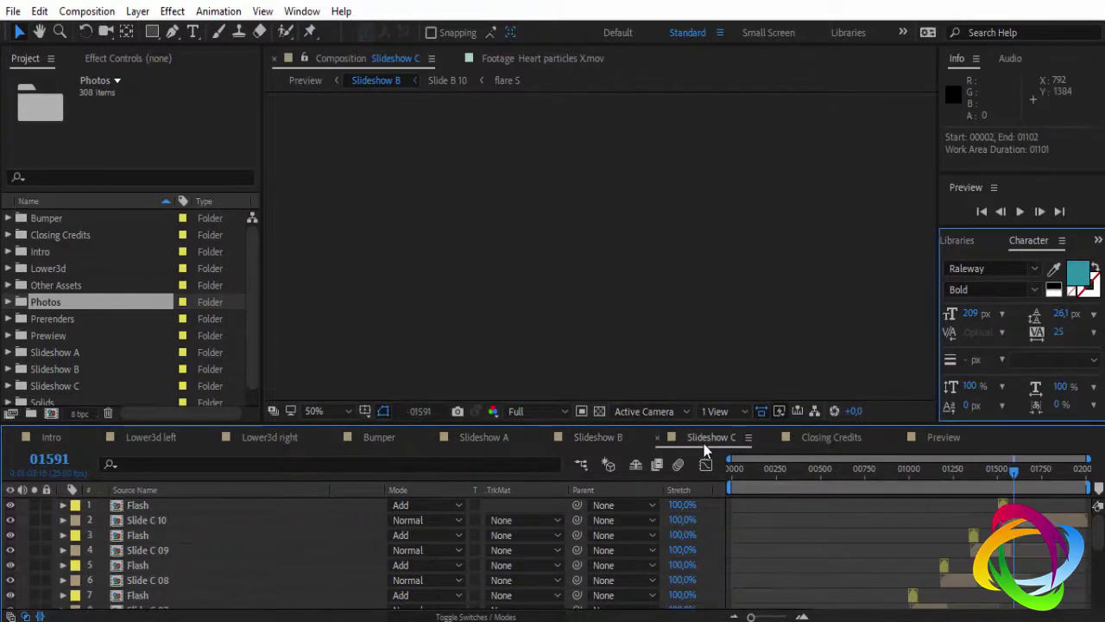
left_click(826, 438)
left_click(941, 438)
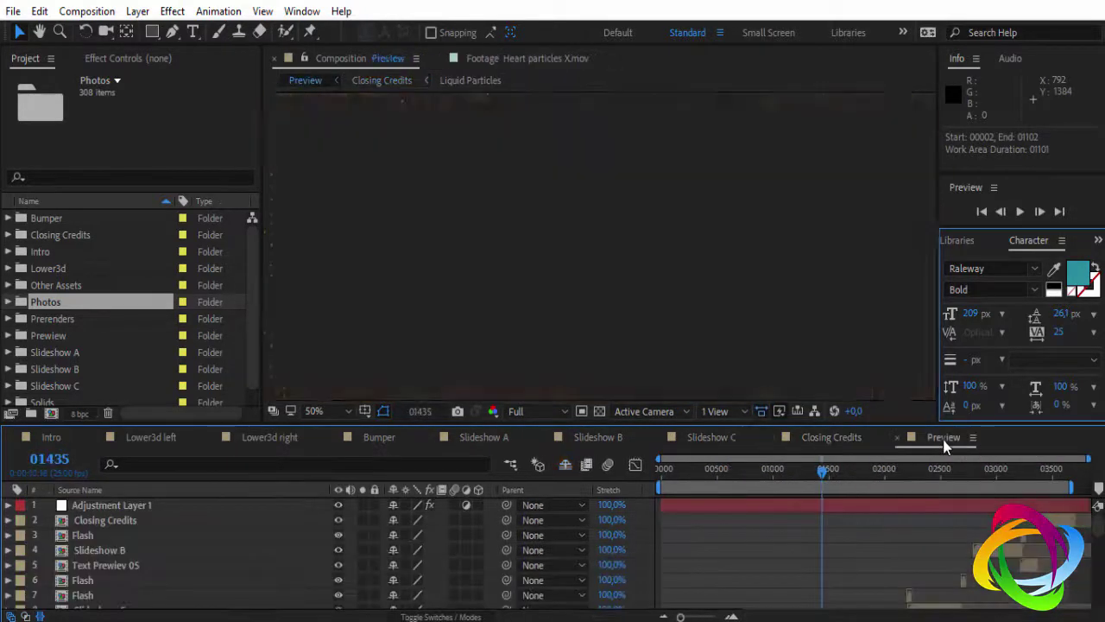
left_click(896, 438)
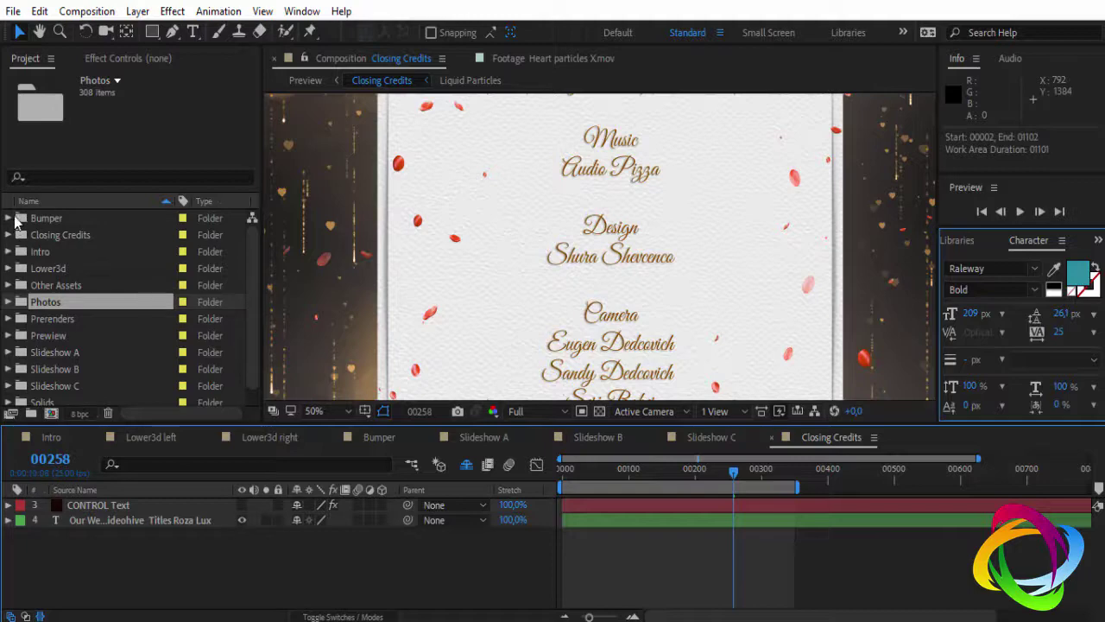
Step: Close the Closing Credits, Slideshow C, B, A, Bumper and both Lower3d timeline tabs
left_click(40, 222)
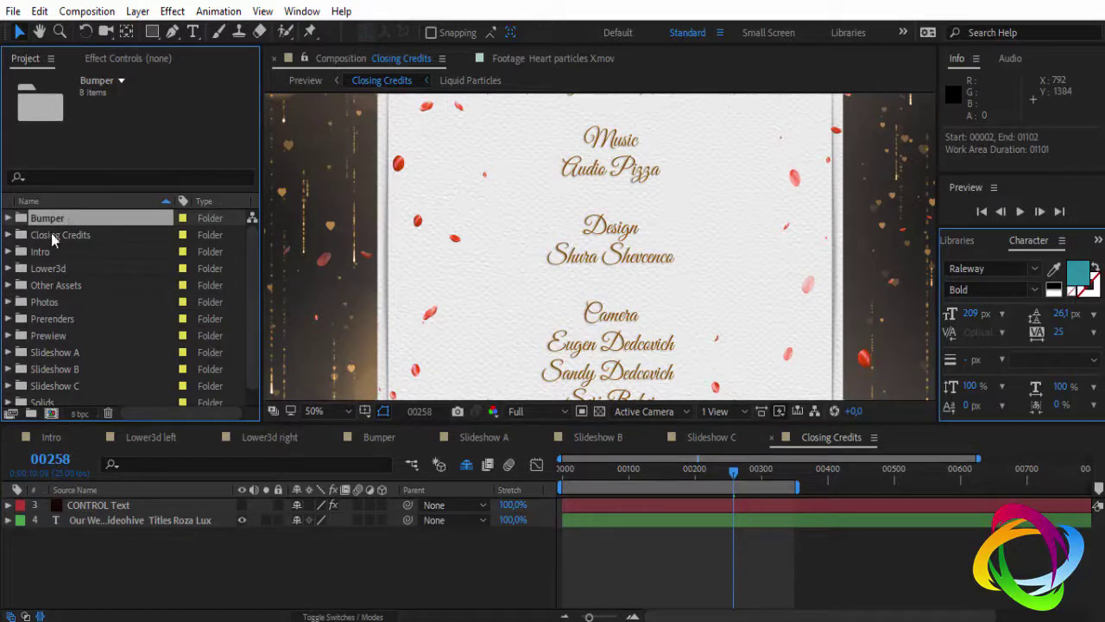
left_click(772, 438)
left_click(657, 437)
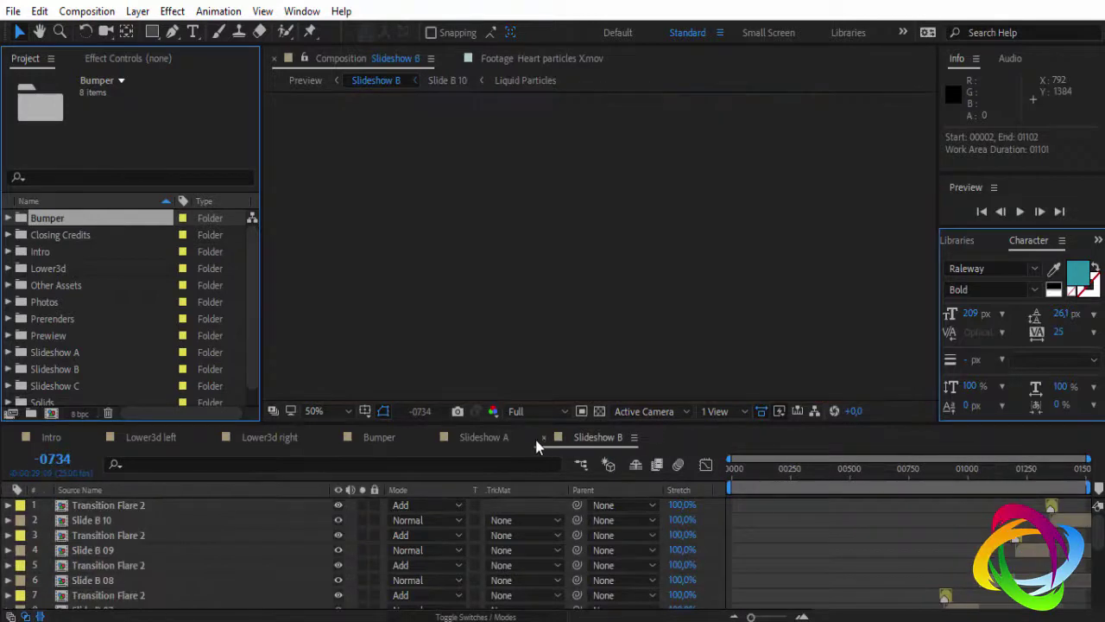
left_click(541, 438)
left_click(432, 437)
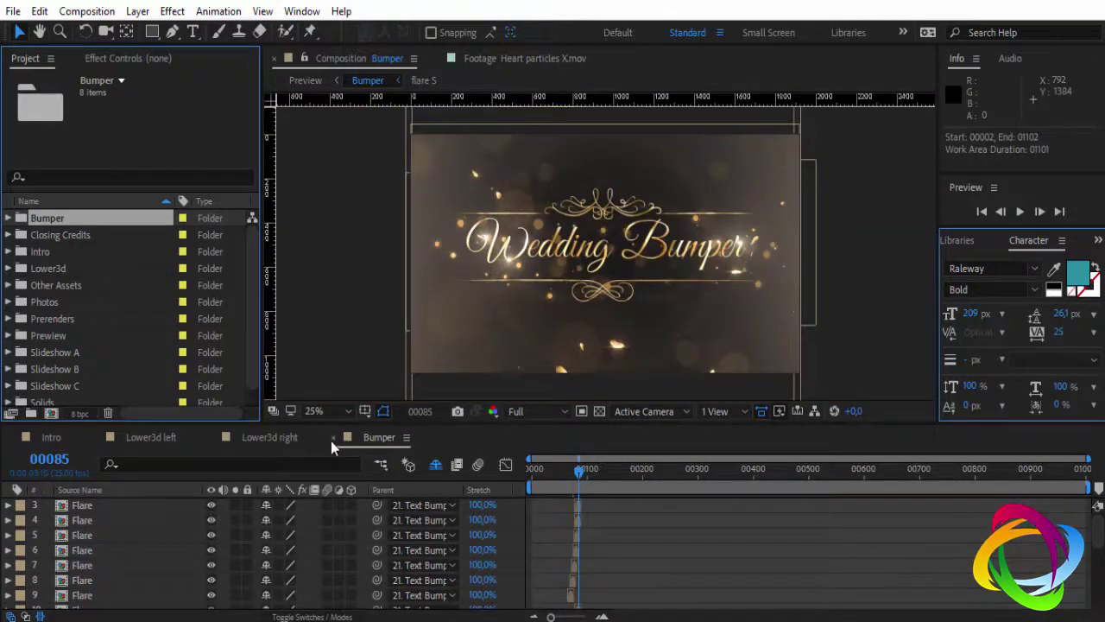
left_click(333, 437)
left_click(211, 438)
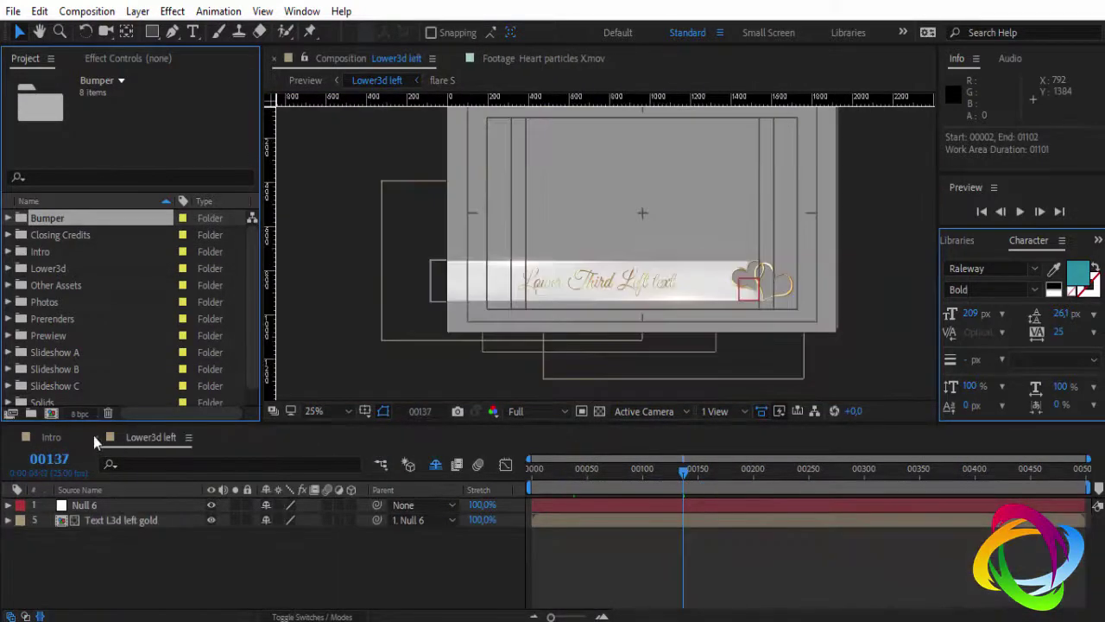
left_click(96, 438)
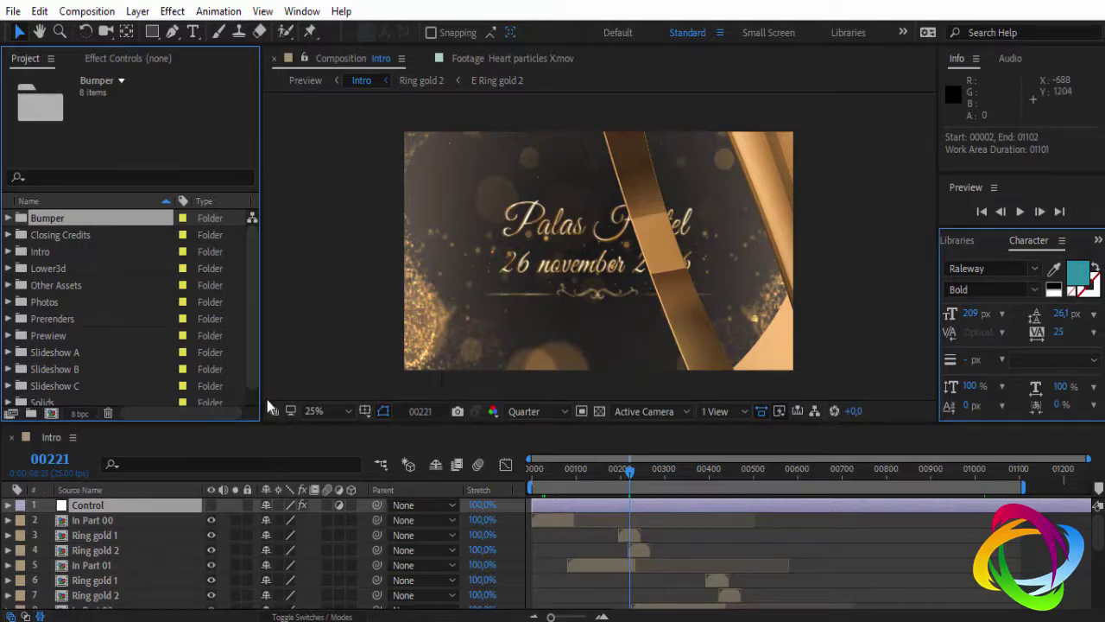
Step: Peek into the Intro folder, then expand the Bumper folder to list its contents
left_click(41, 256)
left_click(9, 252)
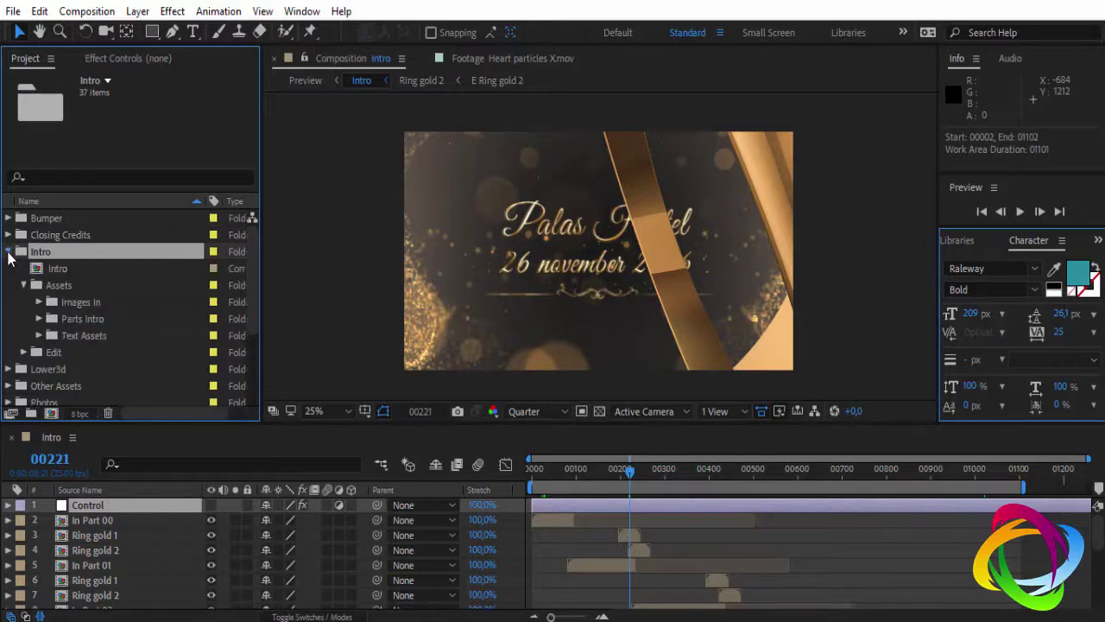
left_click(8, 253)
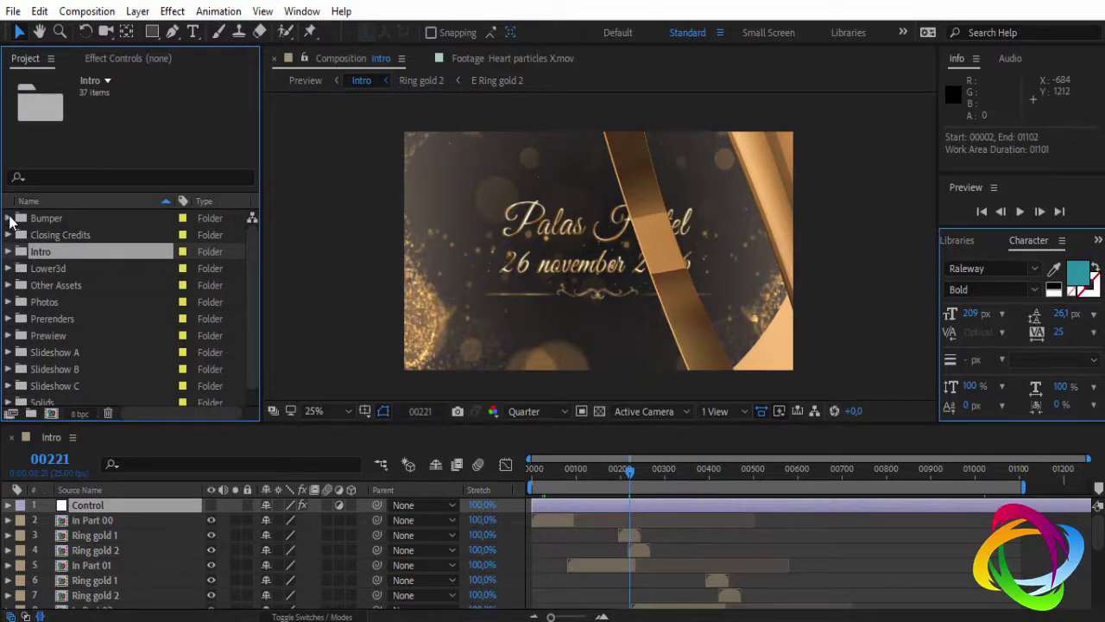
left_click(9, 219)
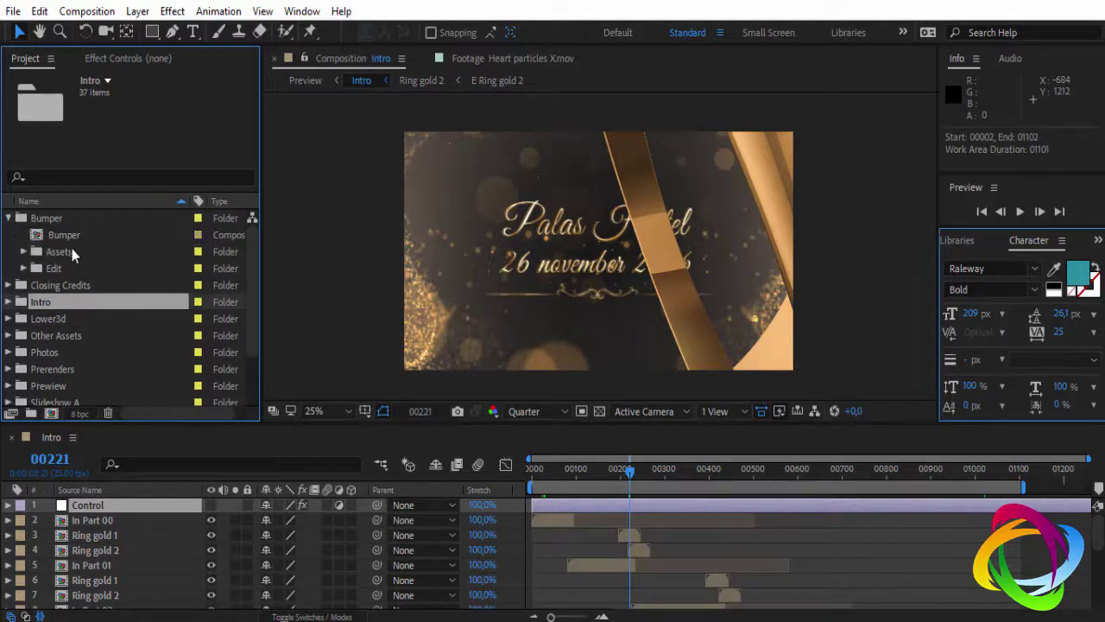
Step: Expand Bumper > Edit and open the Text Bumper composition
left_click(53, 270)
left_click(9, 218)
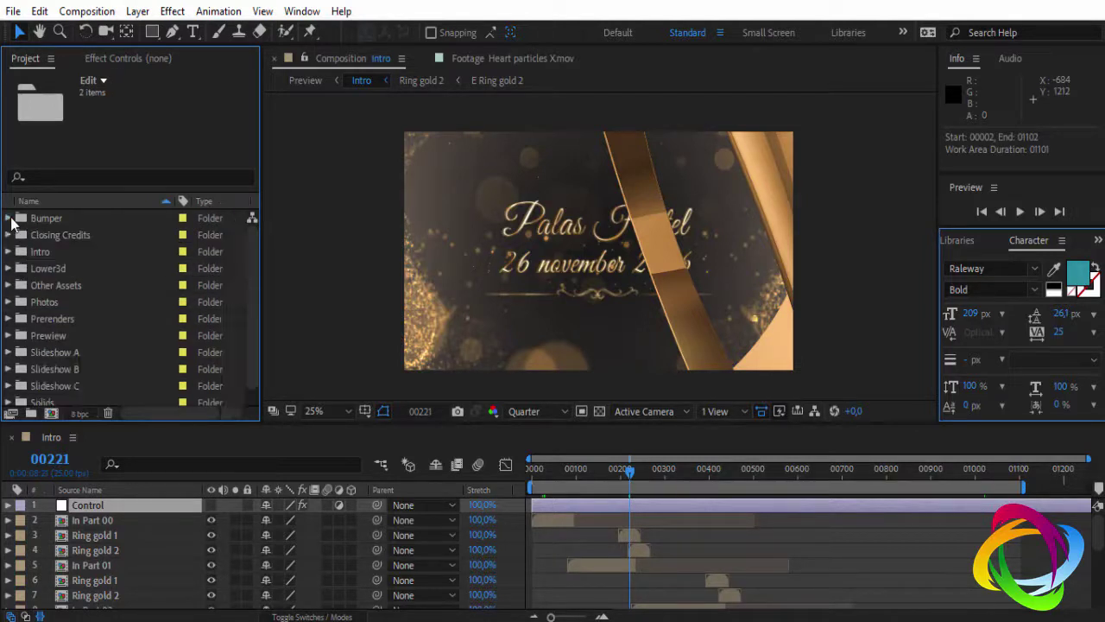
left_click(10, 219)
left_click(52, 269)
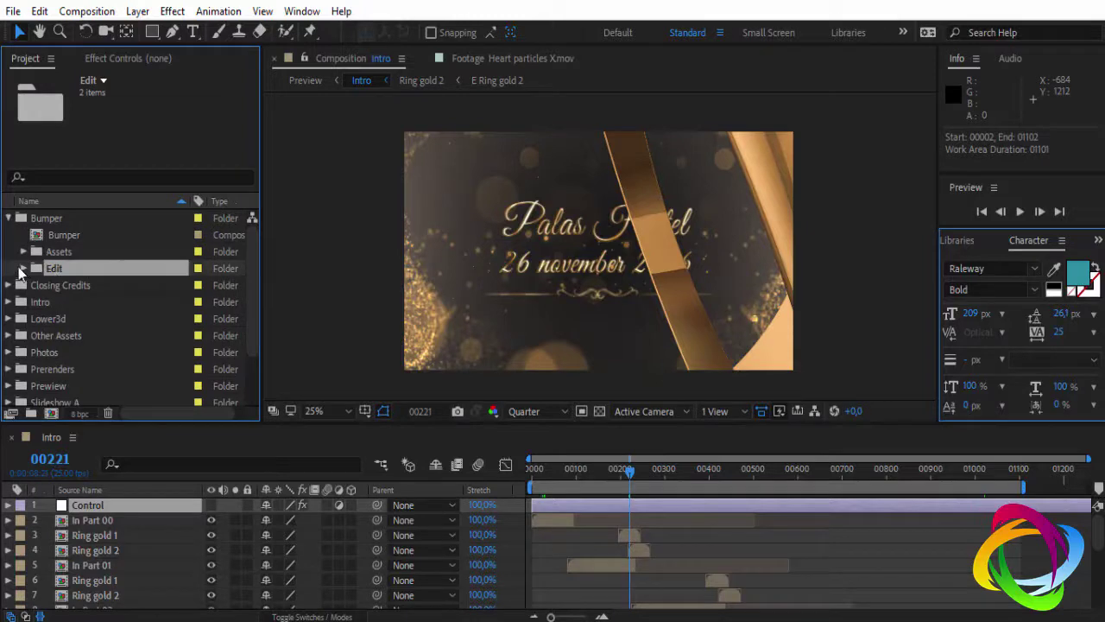
left_click(24, 268)
double_click(89, 286)
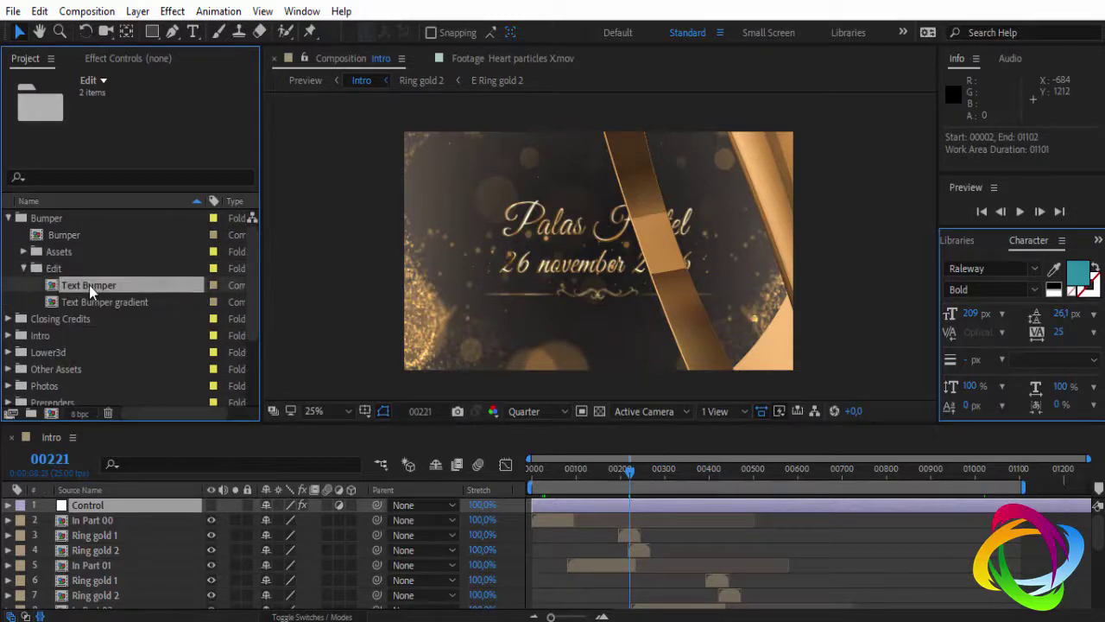
Step: Replace the 'Wedding Bumper' text with 'Casamento' and close the Text Bumper tab
scroll(587, 327, "down", 1)
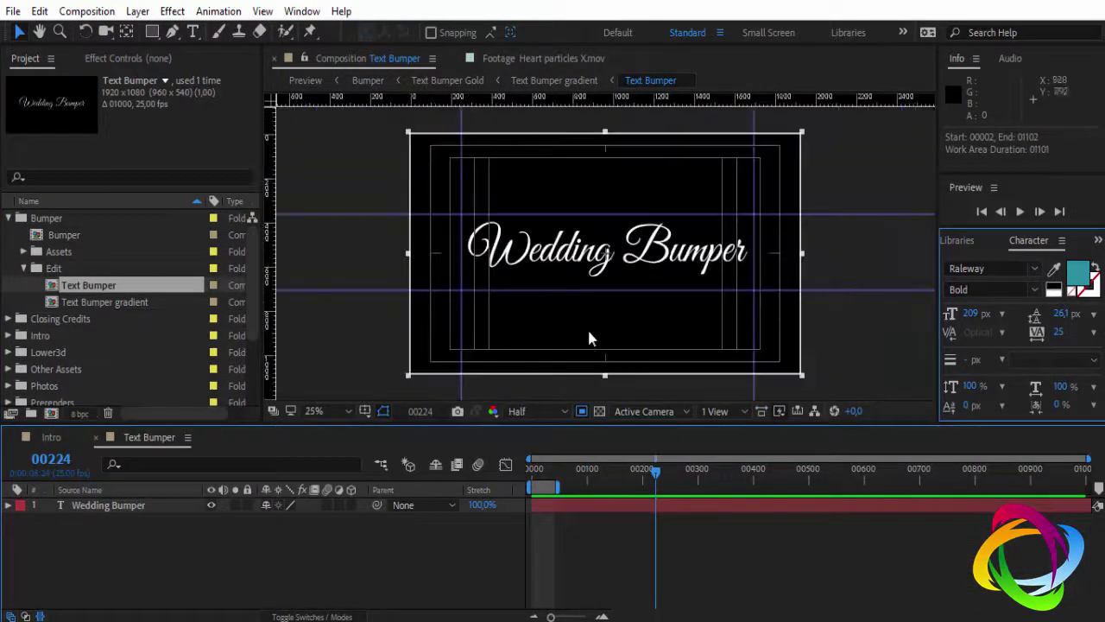
left_click(133, 509)
double_click(124, 505)
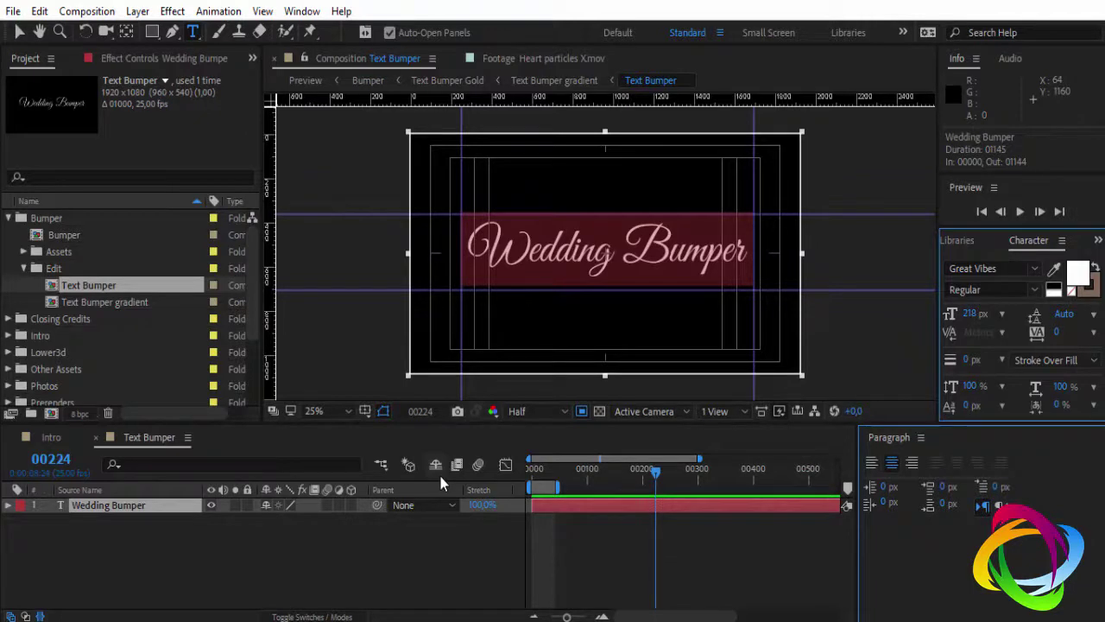
type("Casa")
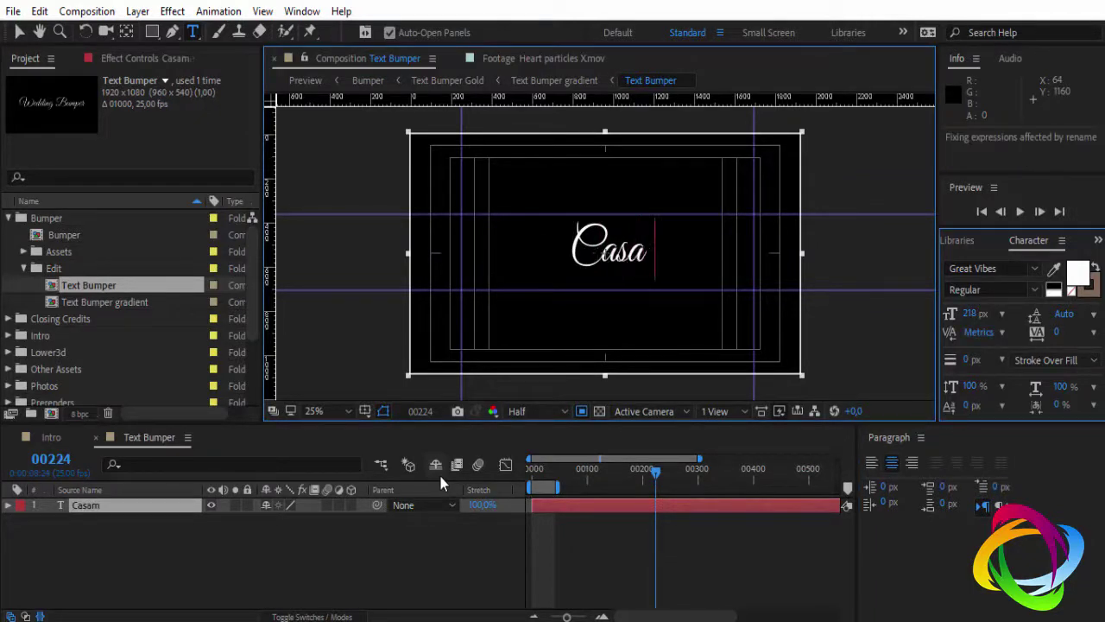
type("mento")
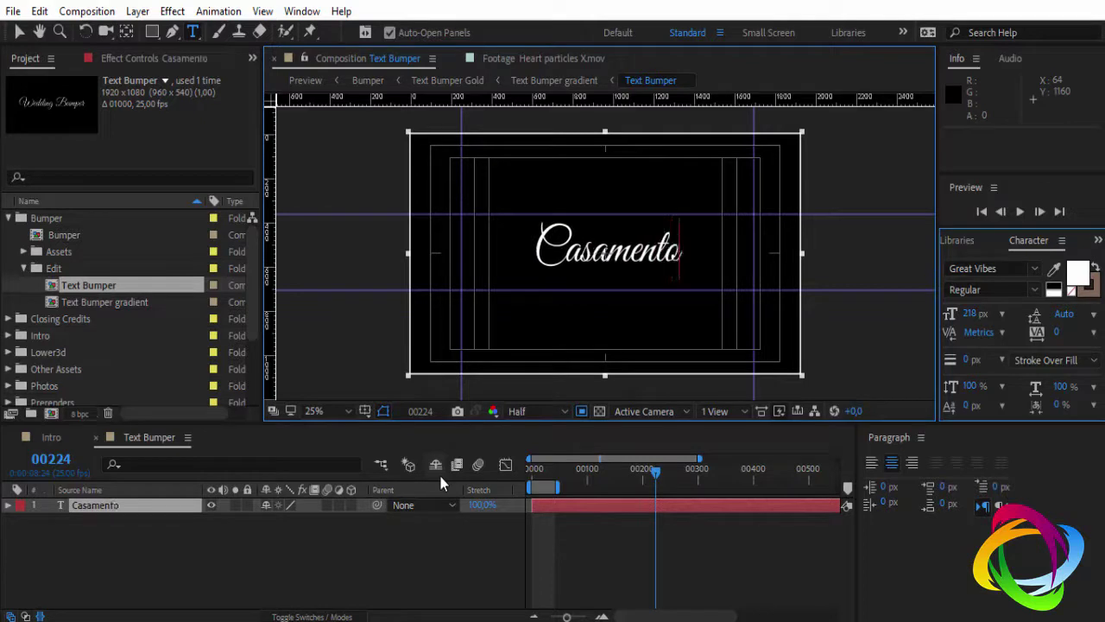
left_click(94, 437)
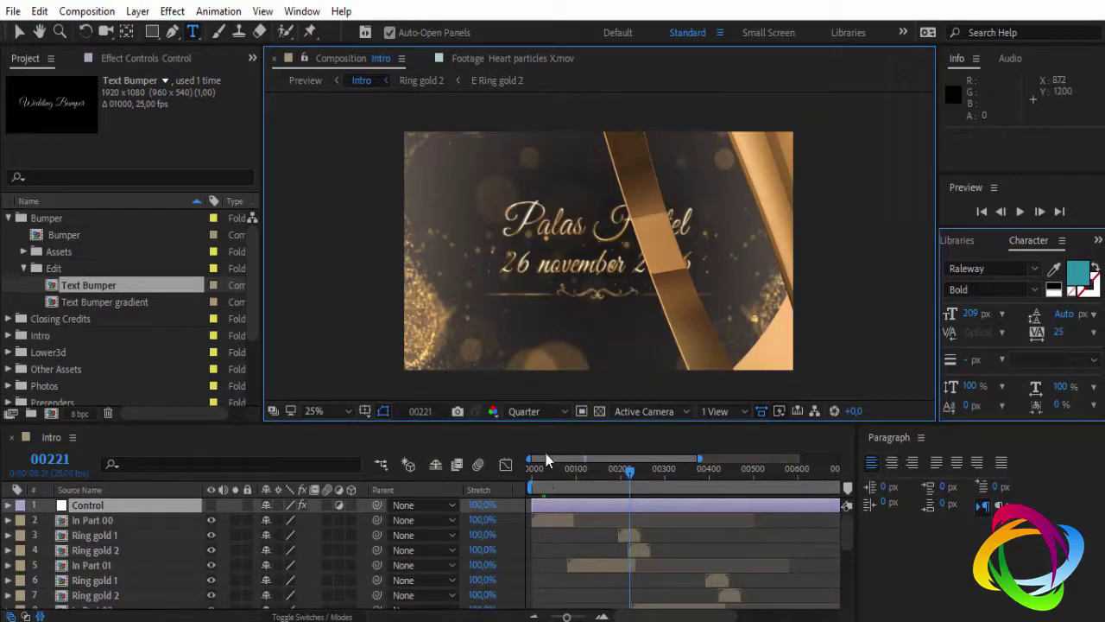
left_click(545, 473)
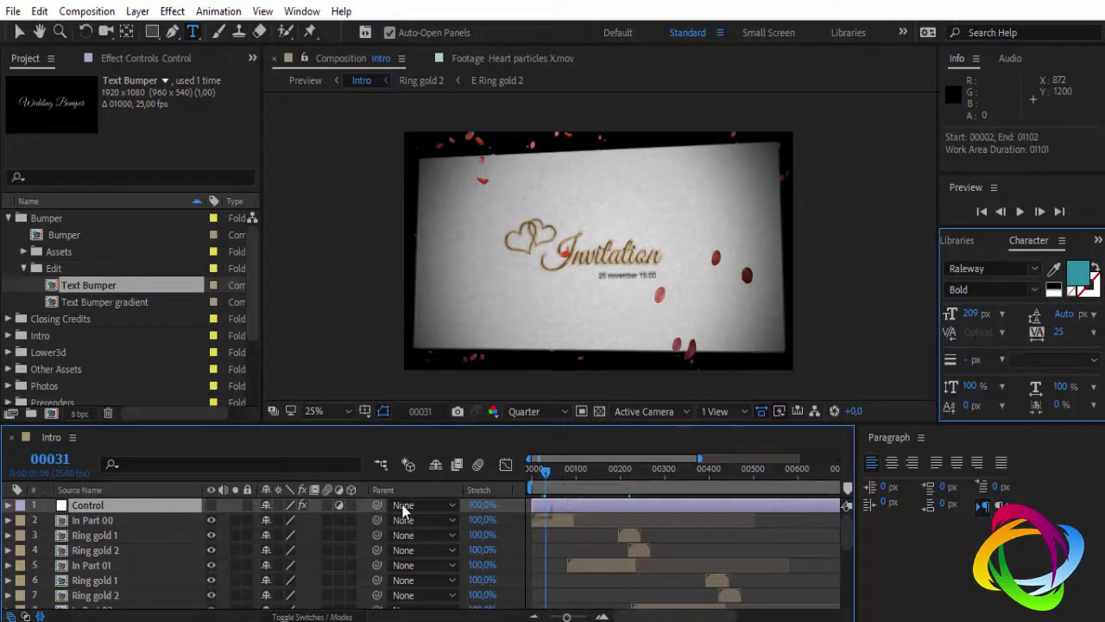
left_click(583, 483)
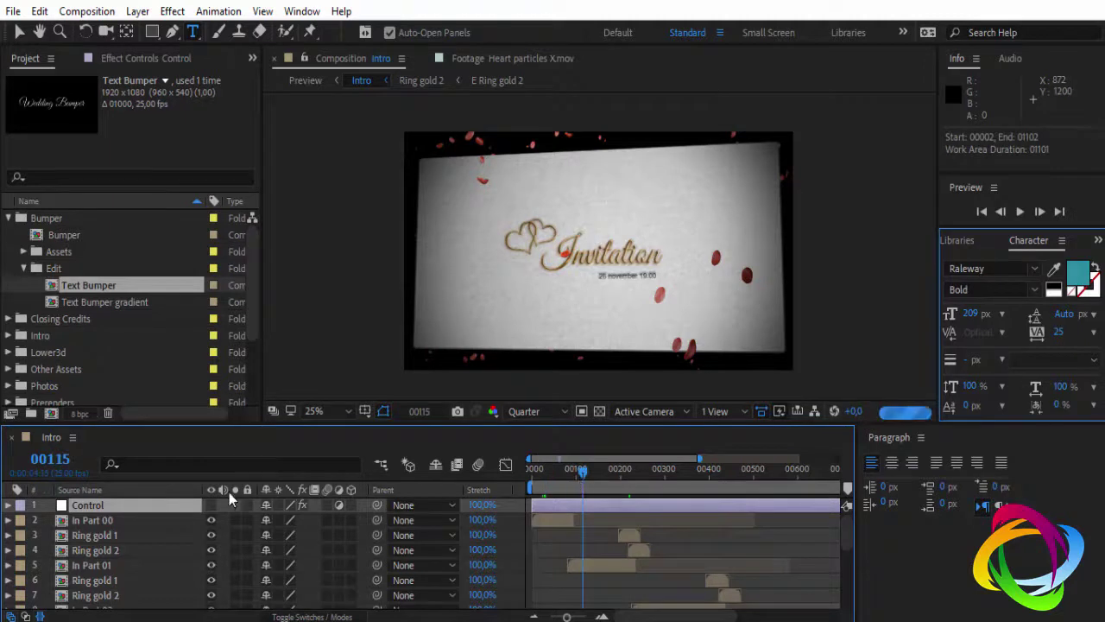
scroll(151, 566, "down", 1)
scroll(147, 567, "down", 5)
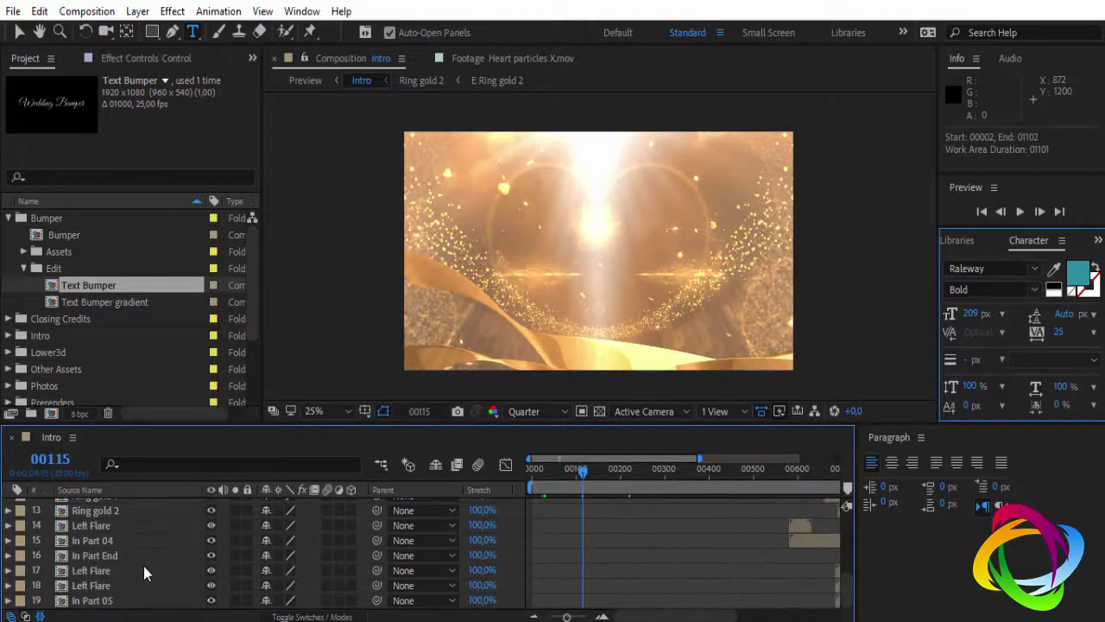
scroll(143, 565, "up", 4)
scroll(139, 565, "down", 3)
scroll(135, 566, "up", 6)
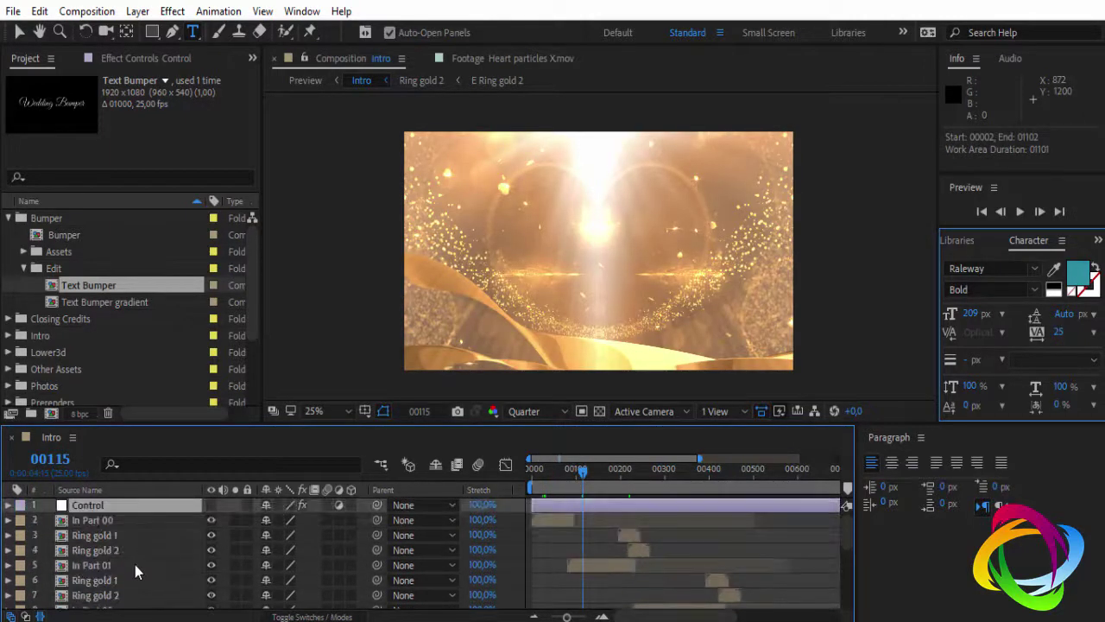
scroll(133, 561, "down", 2)
scroll(132, 561, "down", 2)
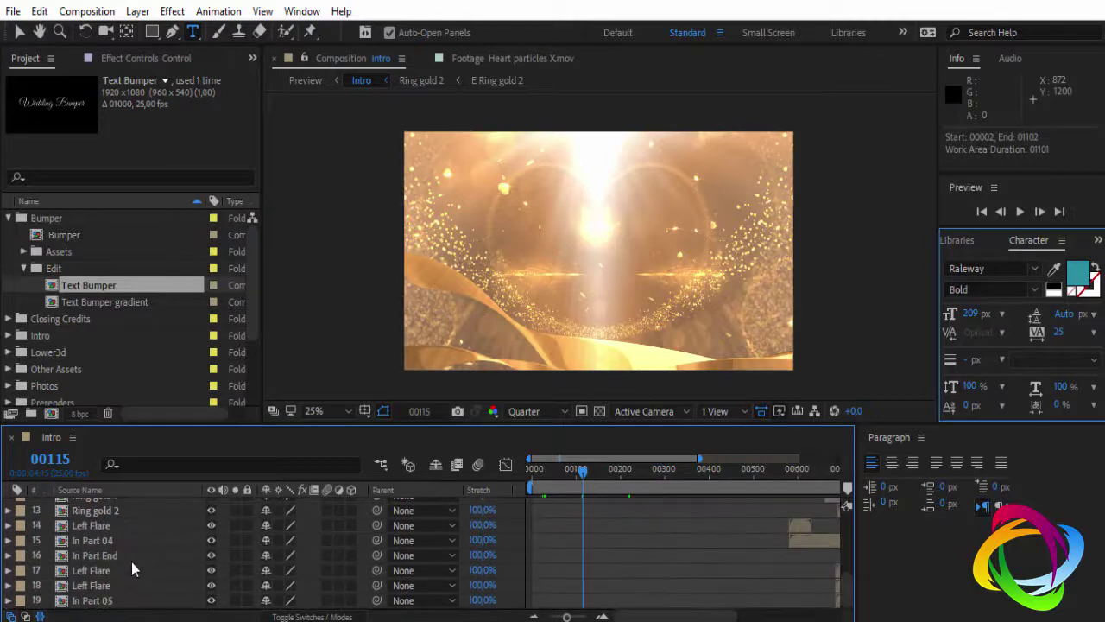
scroll(131, 561, "up", 2)
double_click(65, 235)
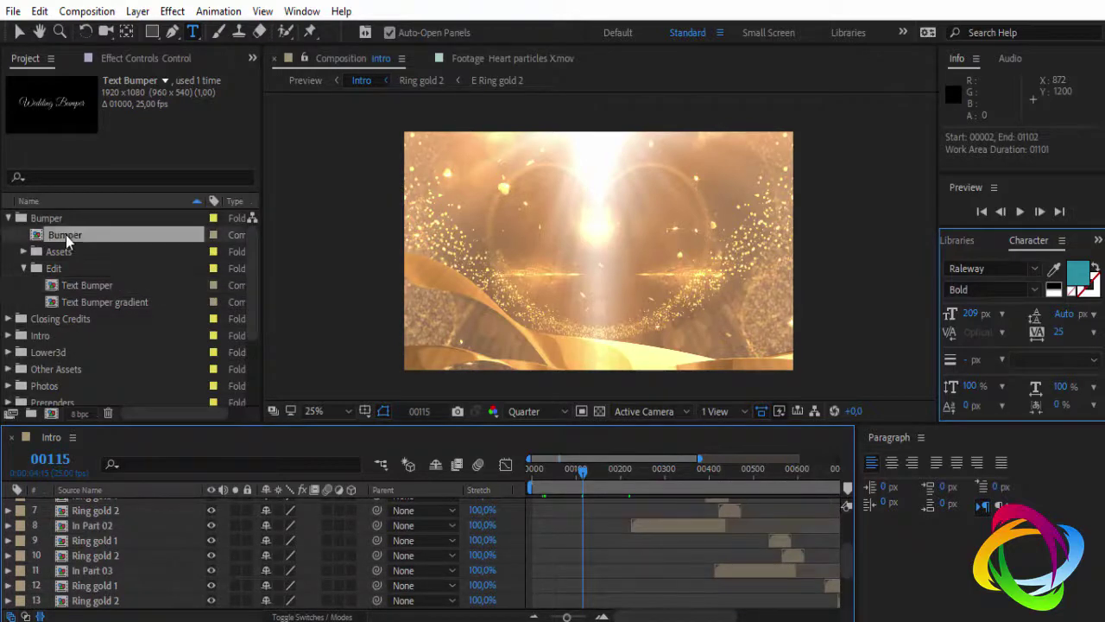
left_click(552, 471)
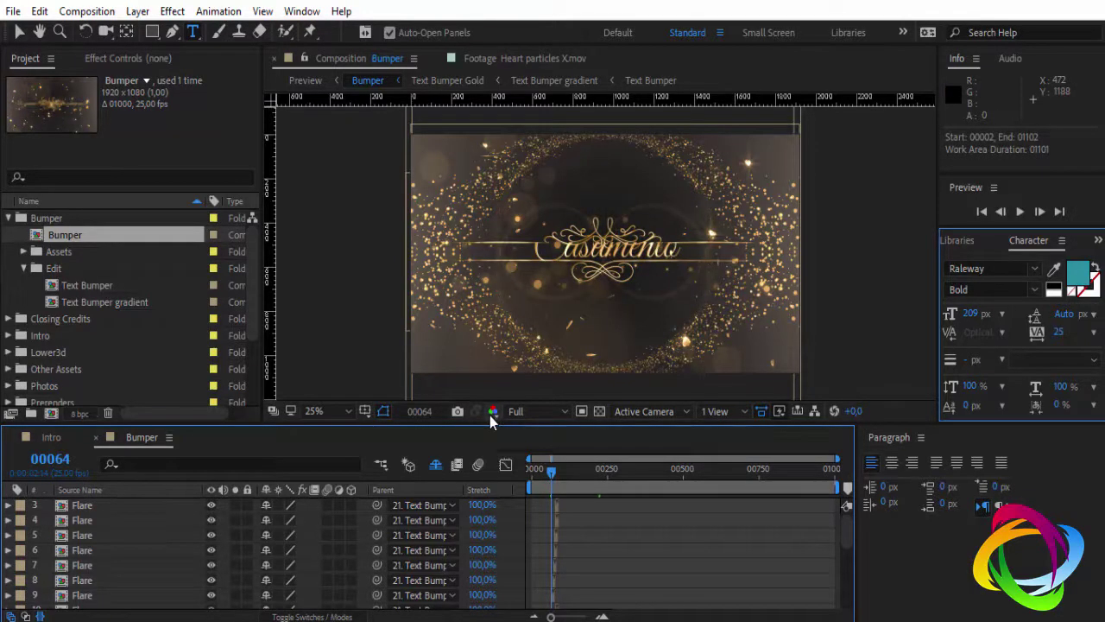
key("v")
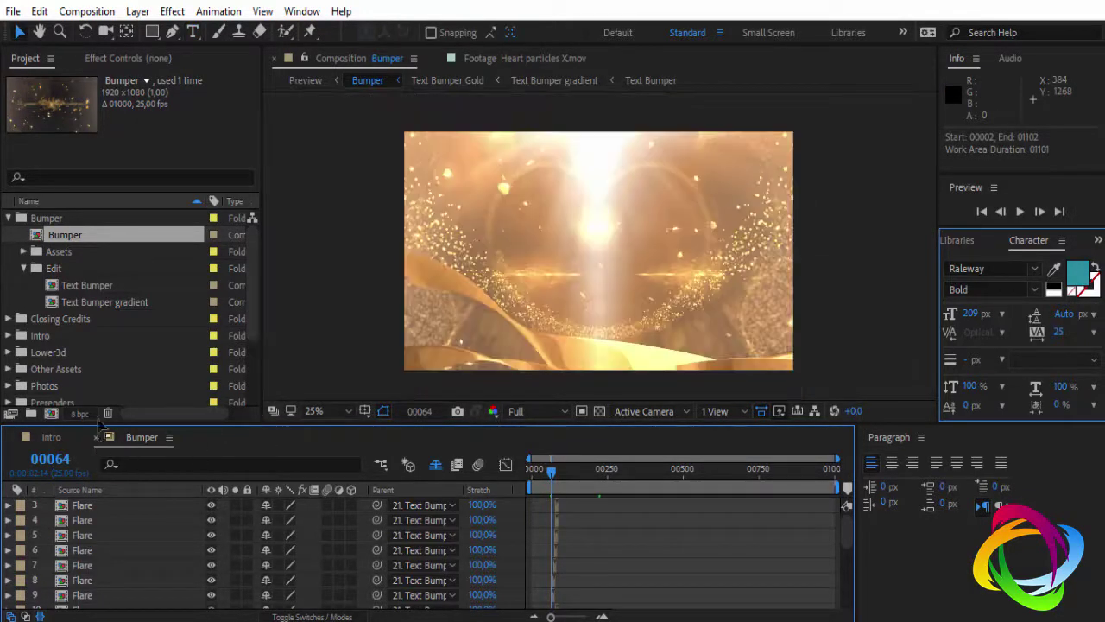
left_click(96, 437)
Step: Open the Closing Credits composition, review its credits text layer, then close it
left_click(9, 220)
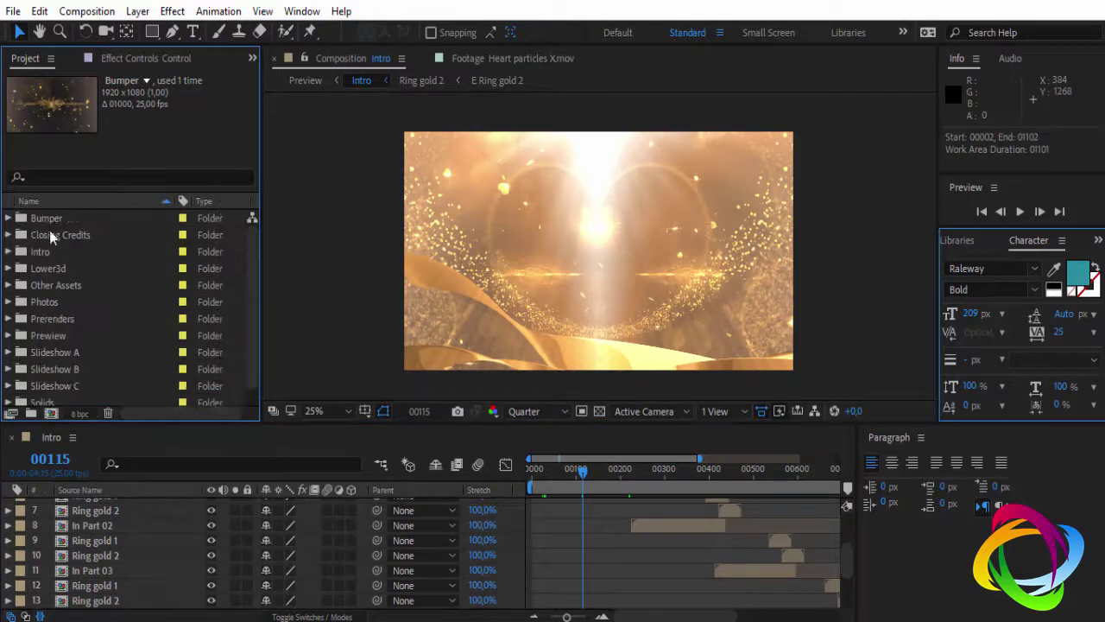
left_click(68, 240)
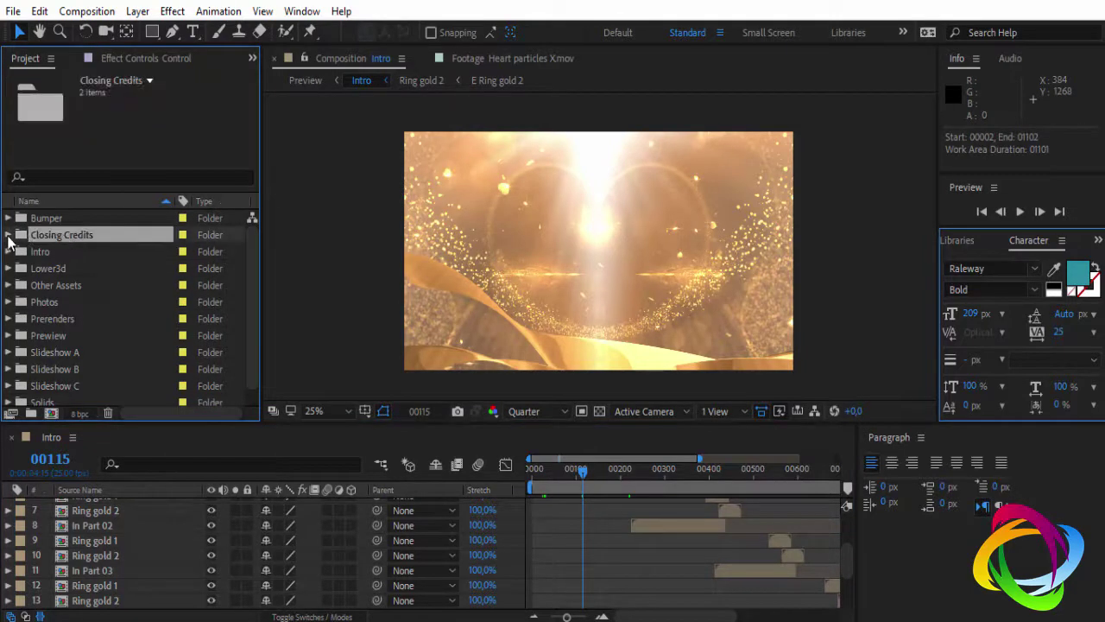
left_click(9, 235)
double_click(82, 253)
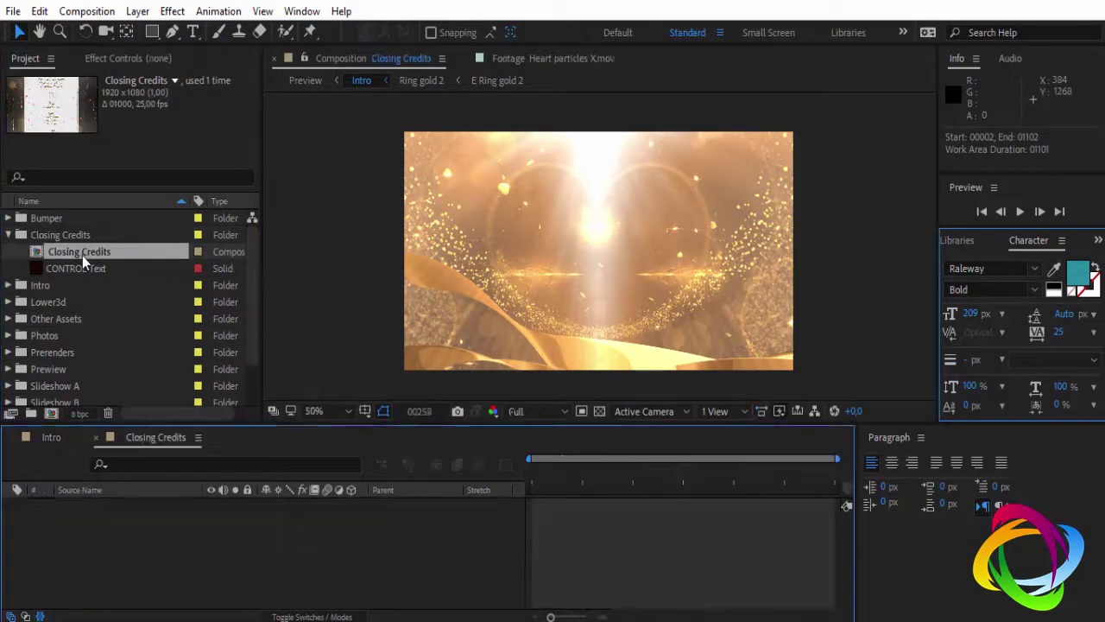
left_click(217, 521)
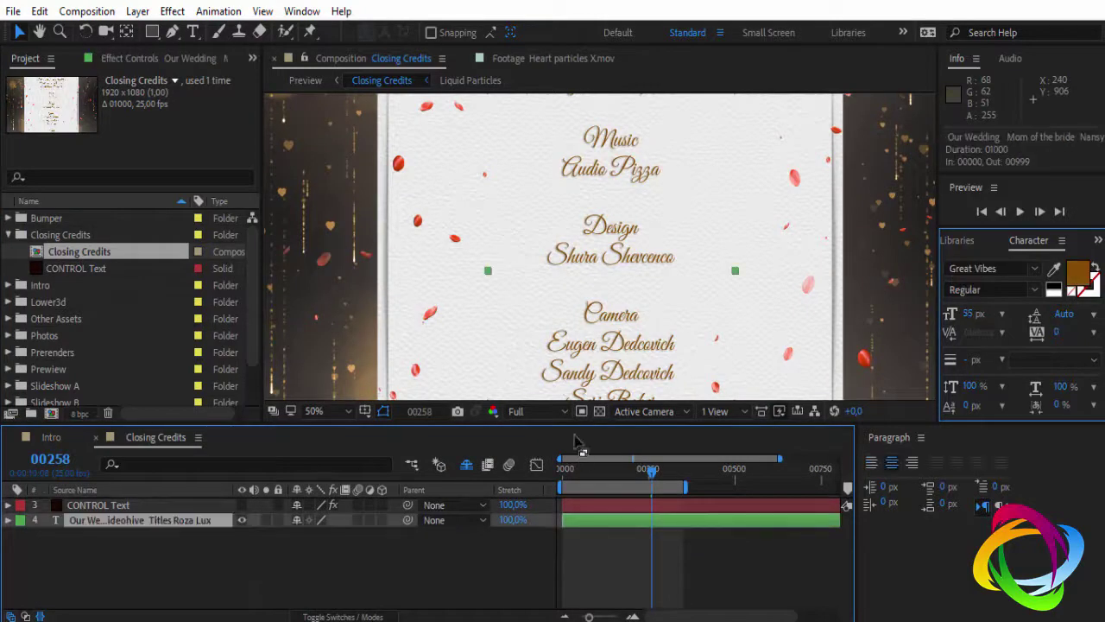
double_click(168, 516)
scroll(513, 279, "up", 5)
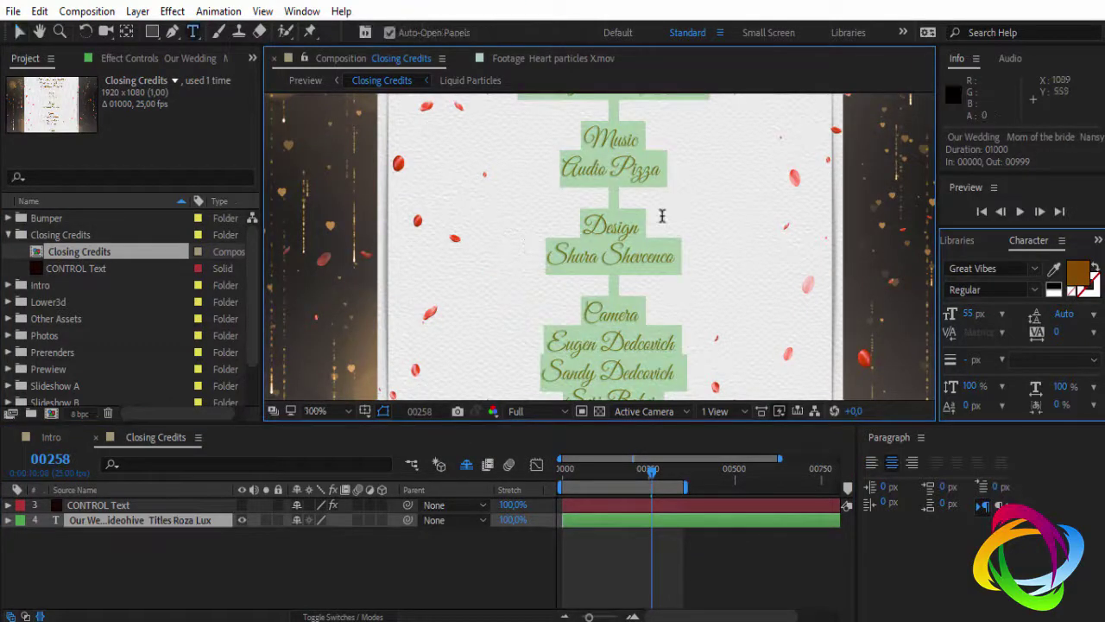
scroll(651, 240, "down", 8)
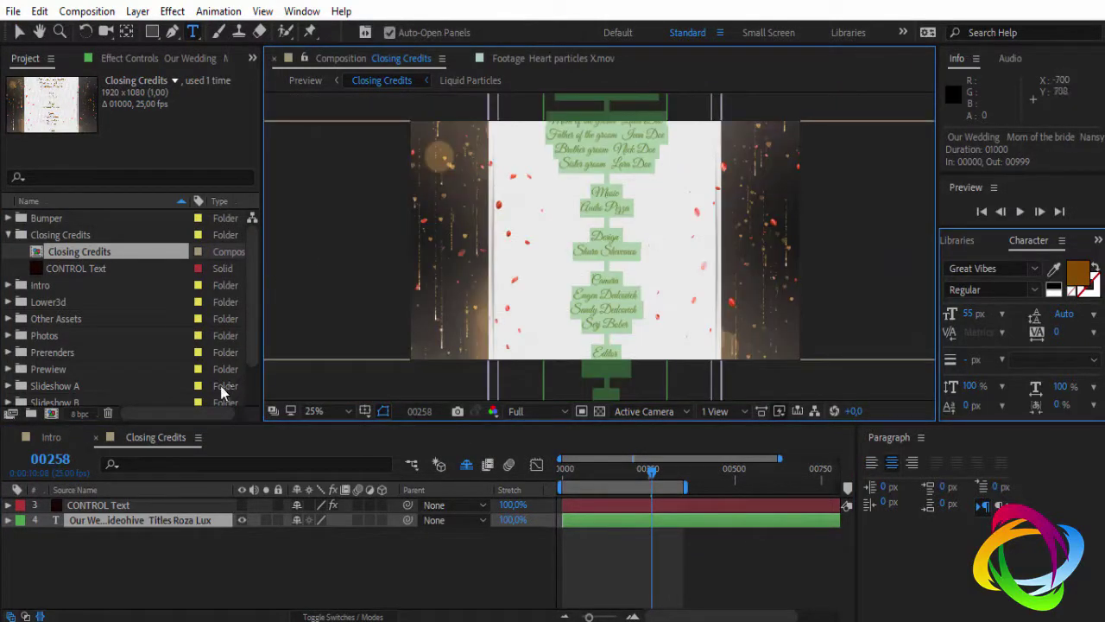
left_click(94, 439)
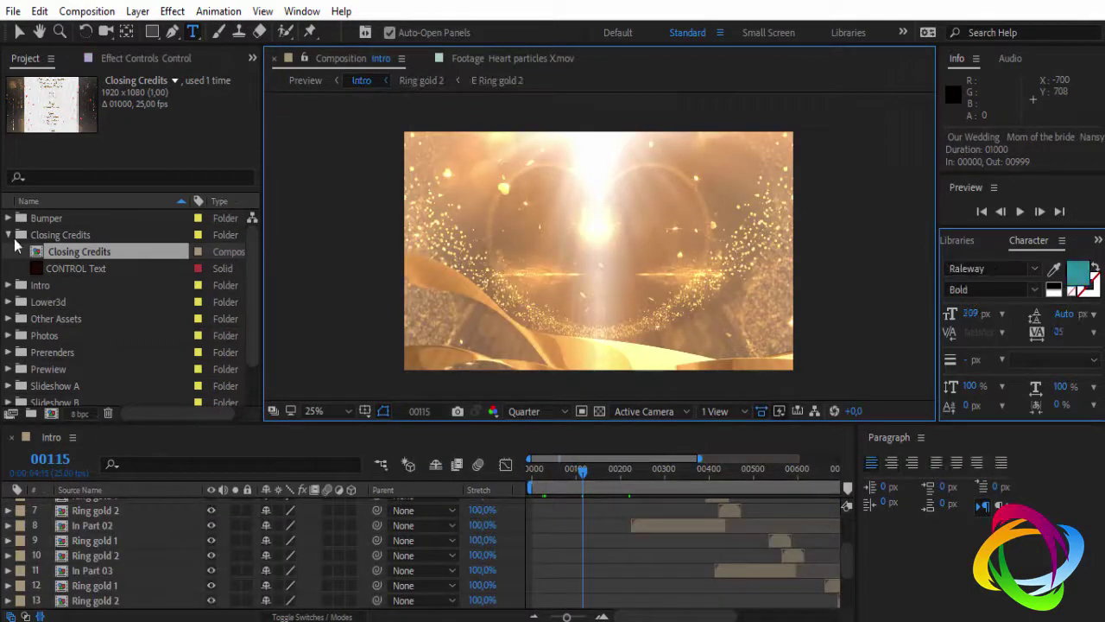
Step: Expand Intro > Images In in the Project panel and select Image In 01
left_click(8, 235)
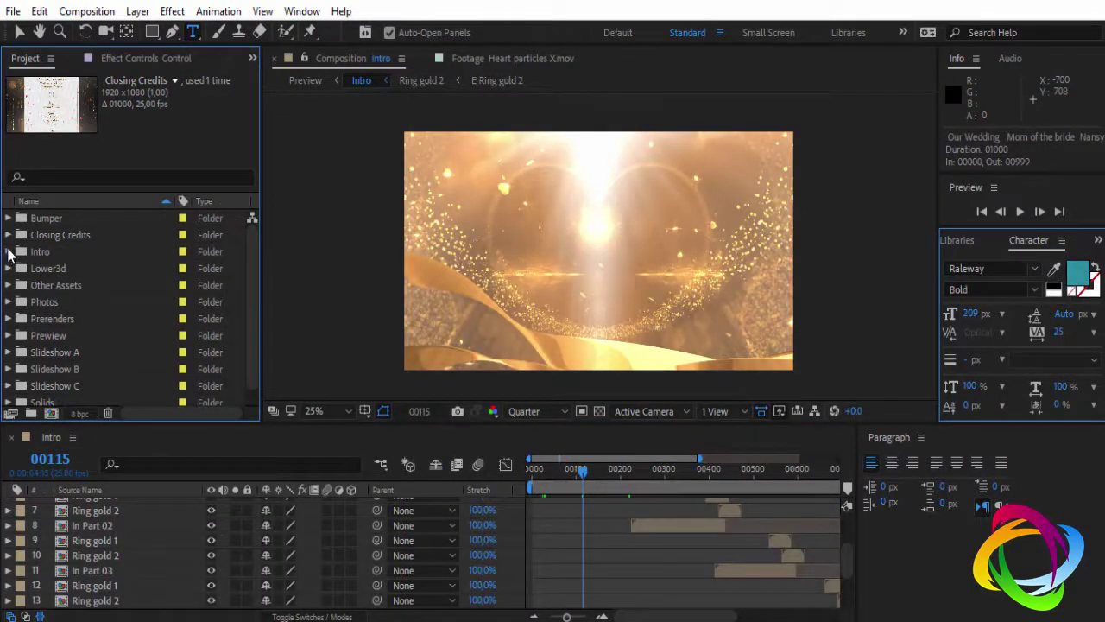
left_click(8, 251)
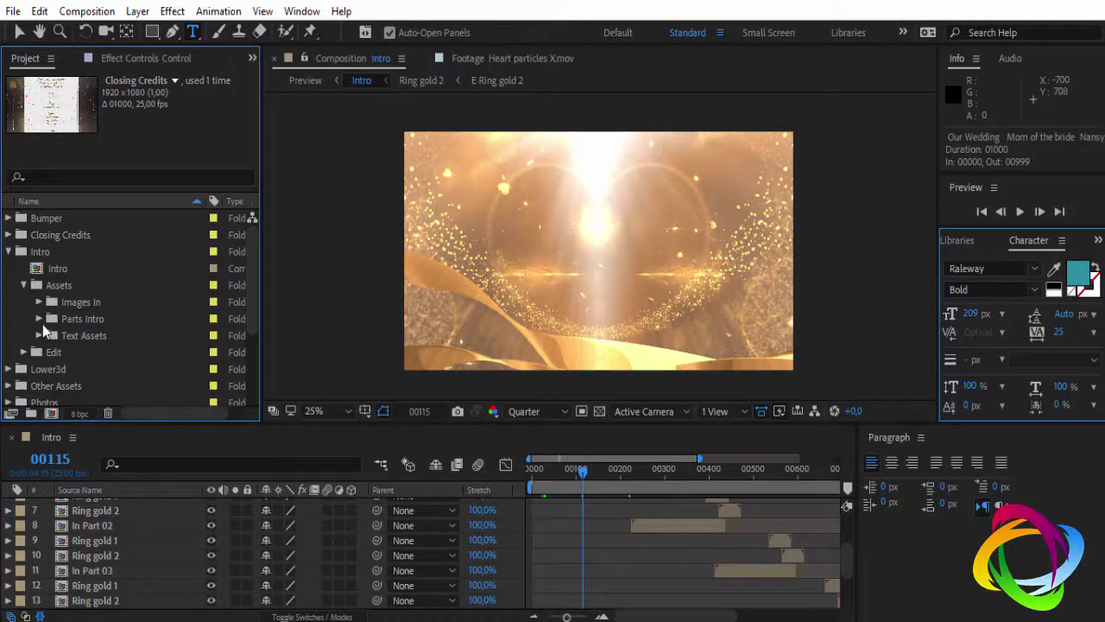
left_click(39, 302)
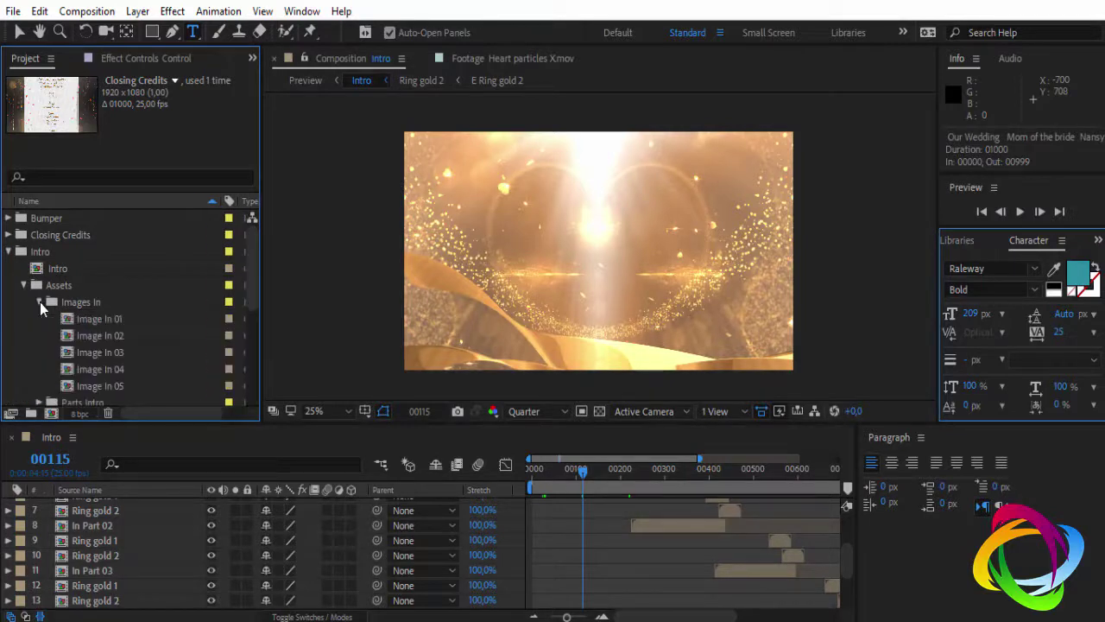
left_click(115, 322)
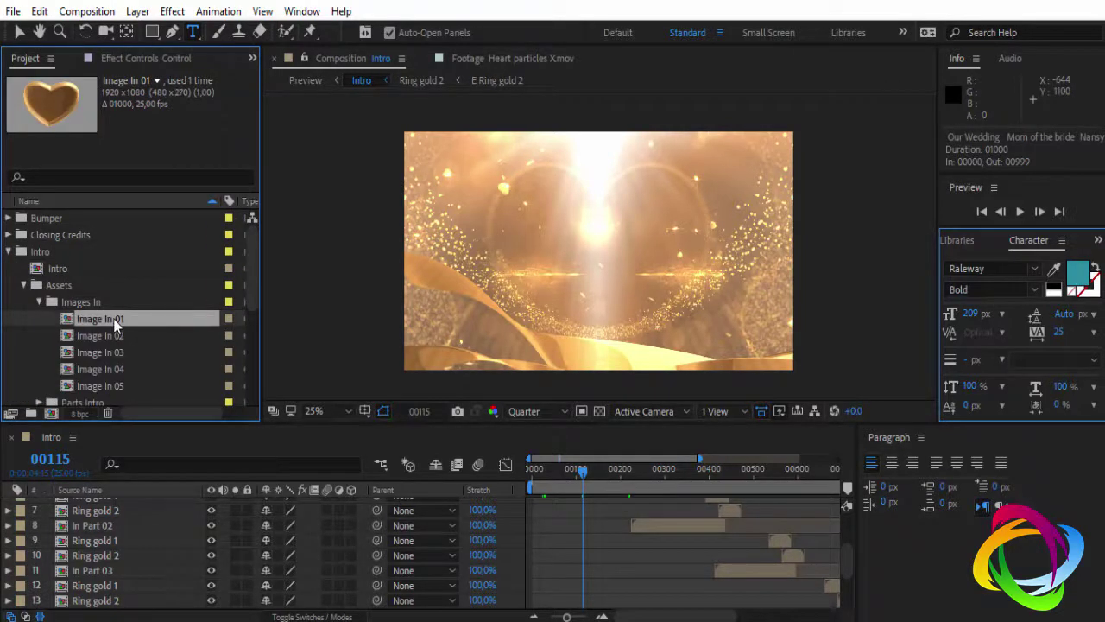
Step: Preview Image In 01, then expand the Intro Edit folder and select PHolder In 01
double_click(115, 321)
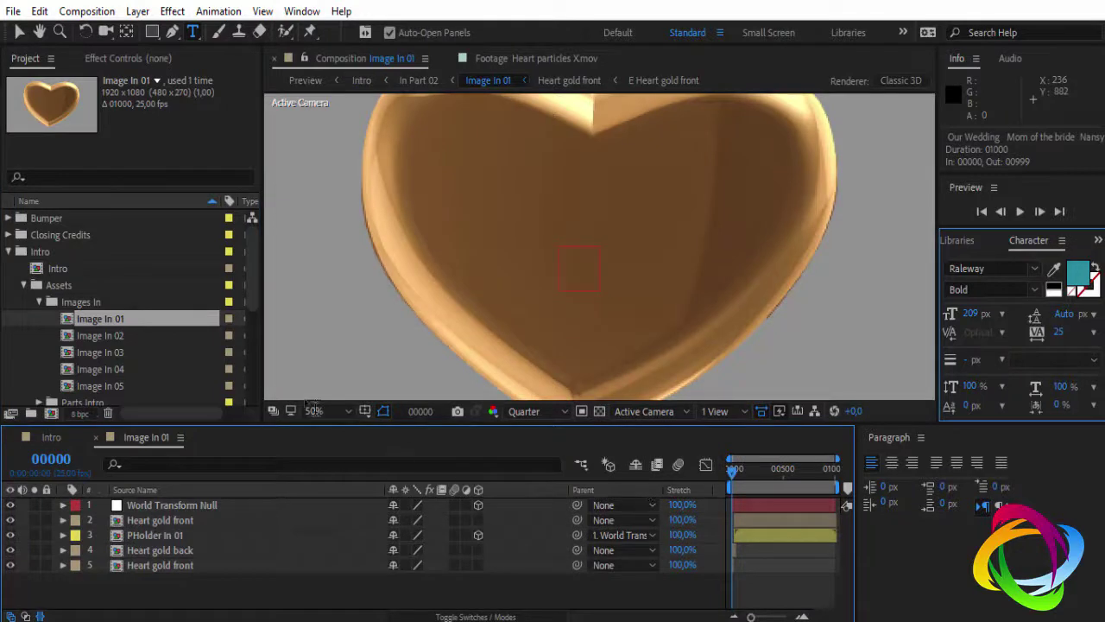
left_click(95, 436)
left_click(39, 302)
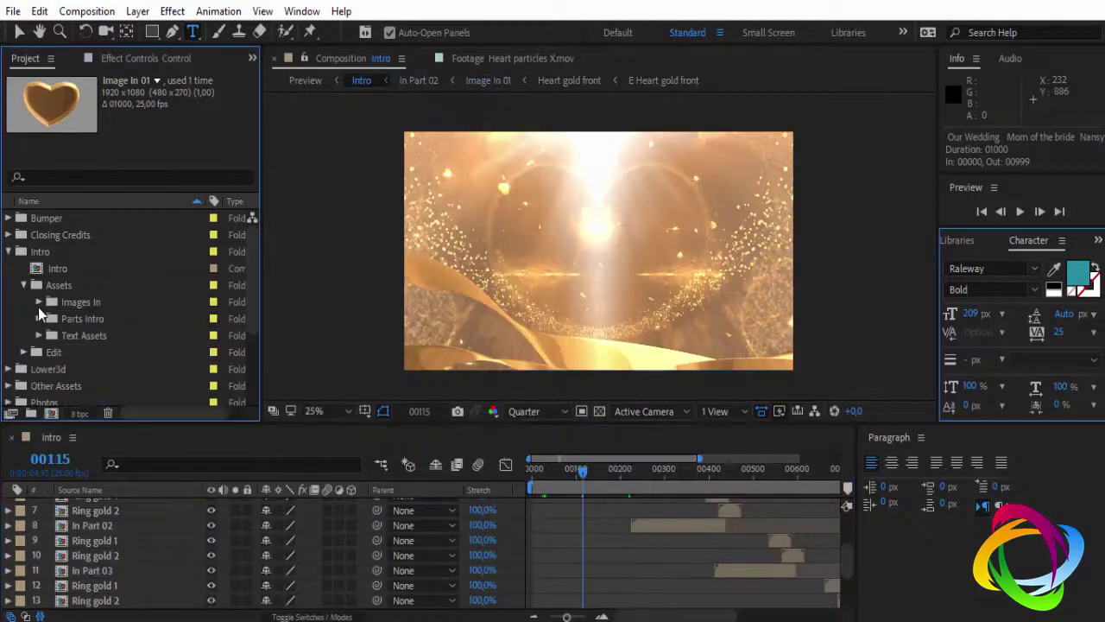
left_click(26, 353)
left_click(23, 352)
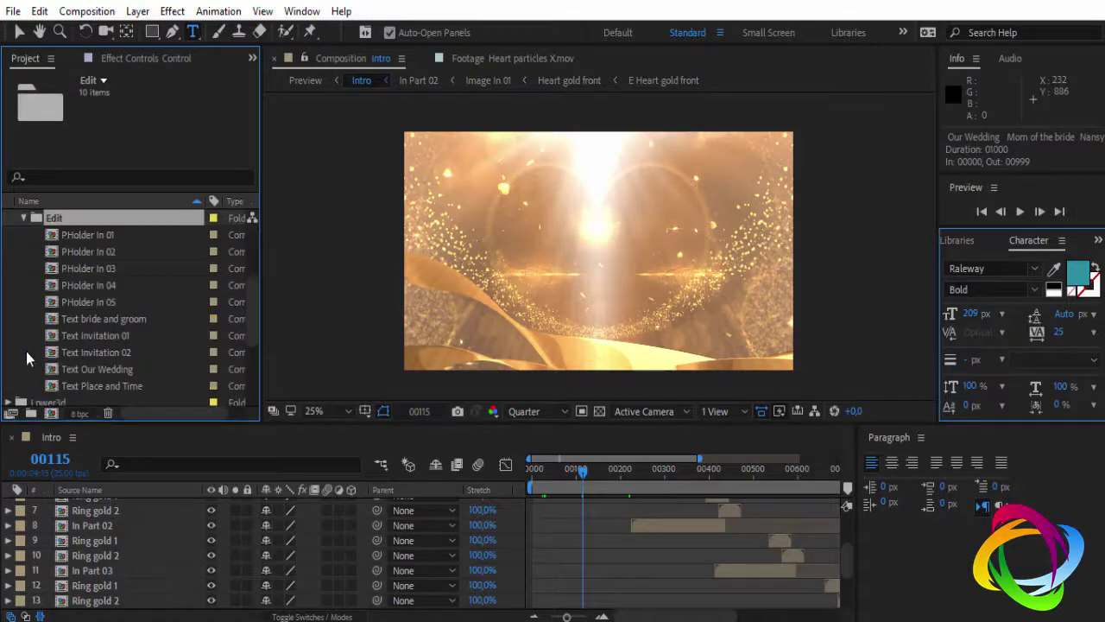
key("Down")
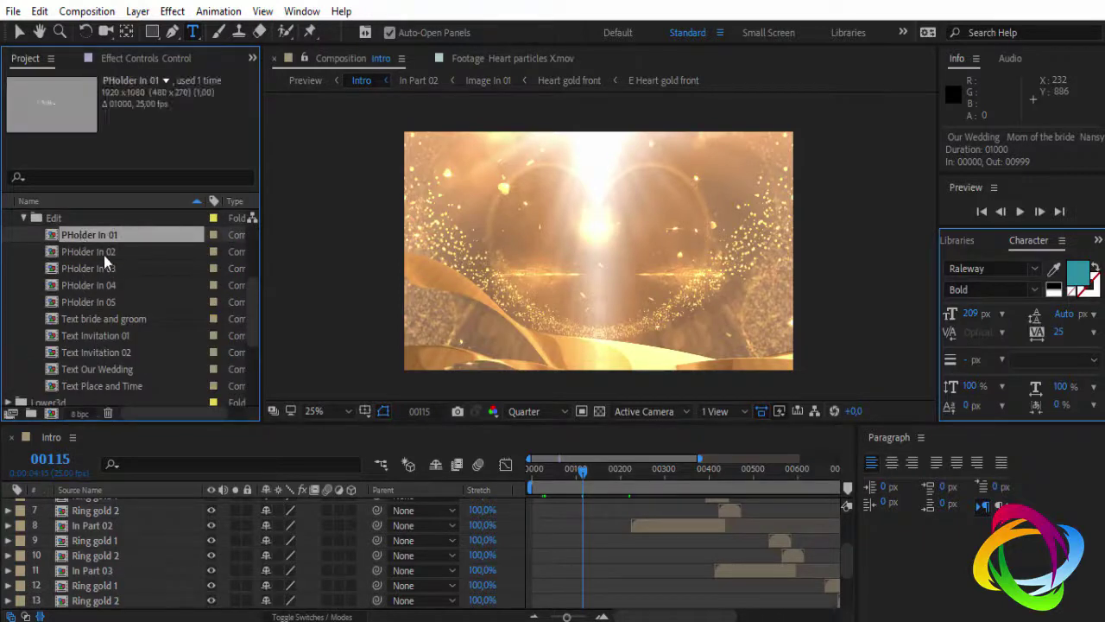
Step: Open PHolder In 01 at frame 00457 showing the heart and close the Paragraph panel
double_click(92, 233)
left_click(784, 469)
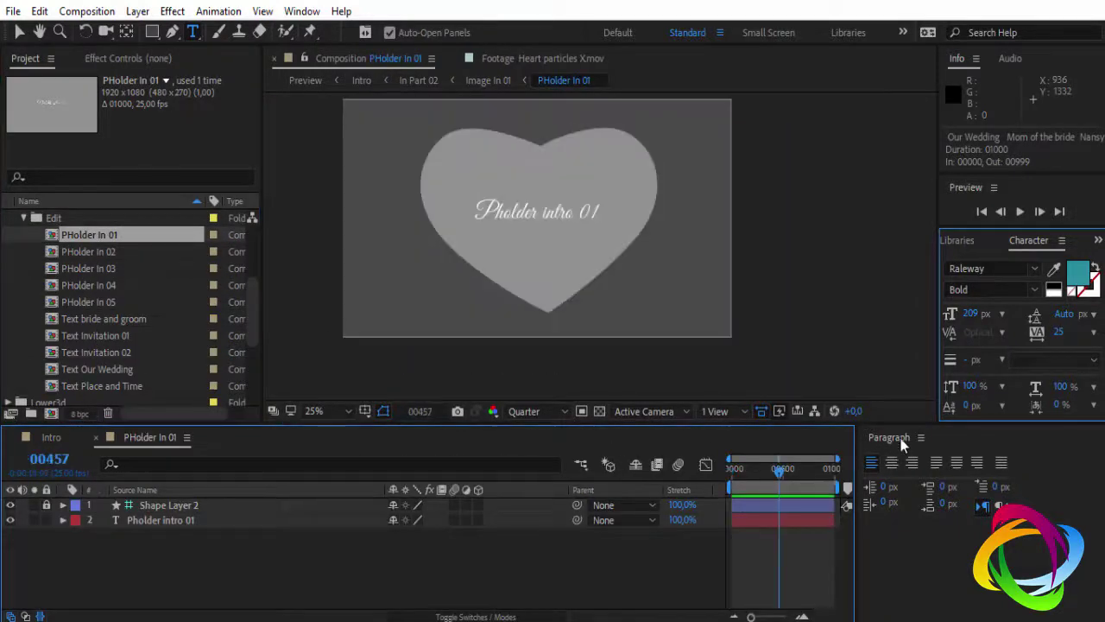
left_click(920, 437)
left_click(956, 218)
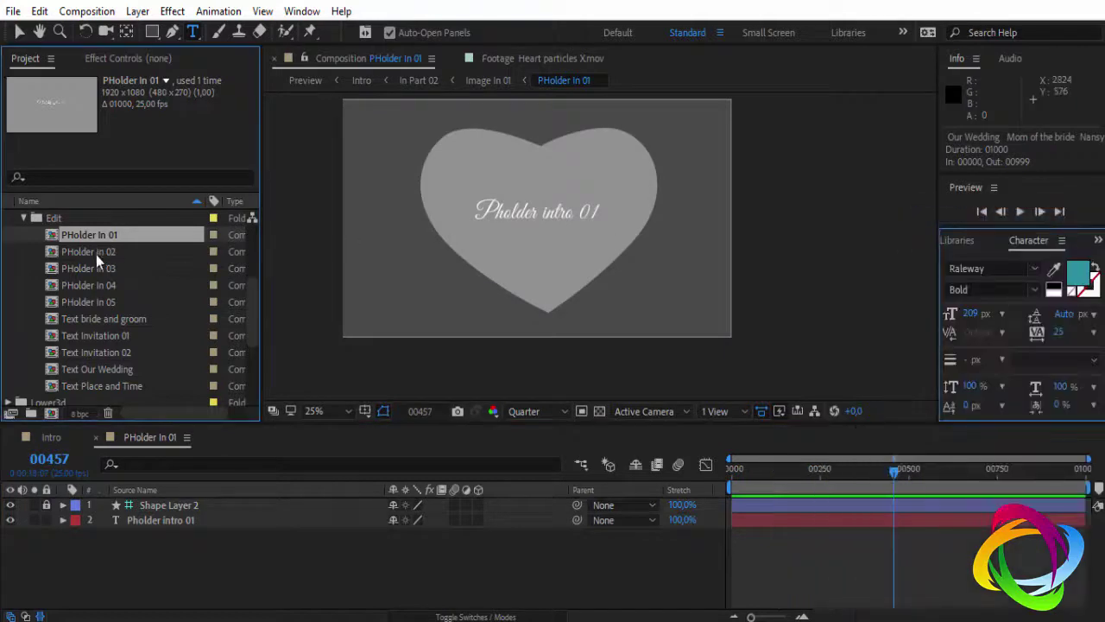
Step: Browse the Photos folder and select the bride photo getimage (8)-11.png
scroll(100, 329, "down", 3)
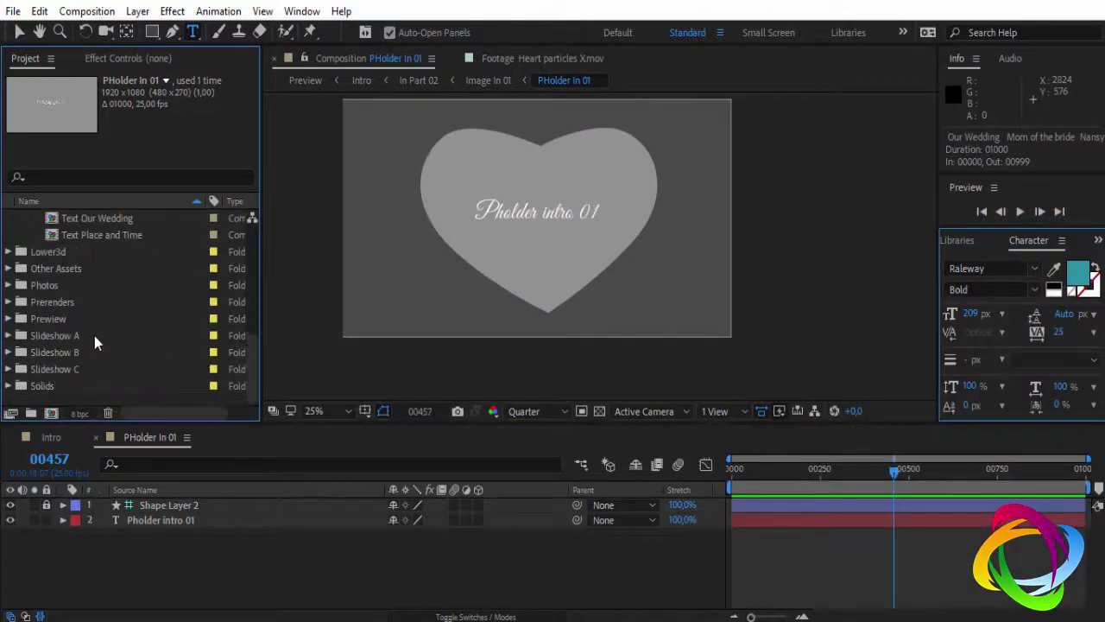
left_click(8, 285)
scroll(74, 327, "down", 3)
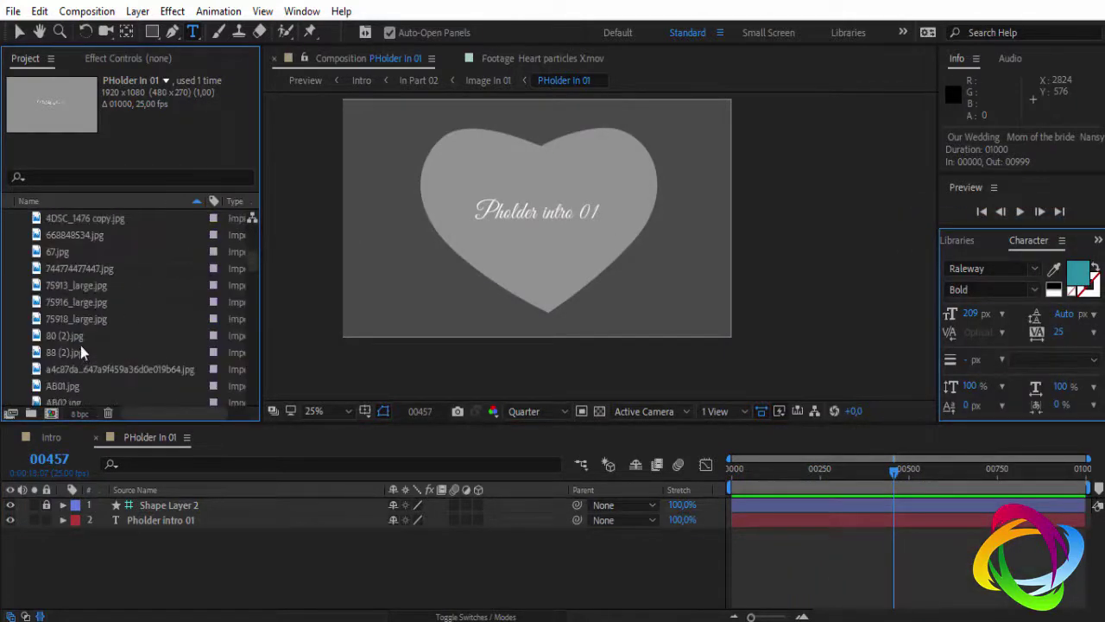
scroll(81, 345, "down", 3)
scroll(74, 336, "down", 3)
scroll(104, 336, "down", 3)
scroll(109, 337, "down", 3)
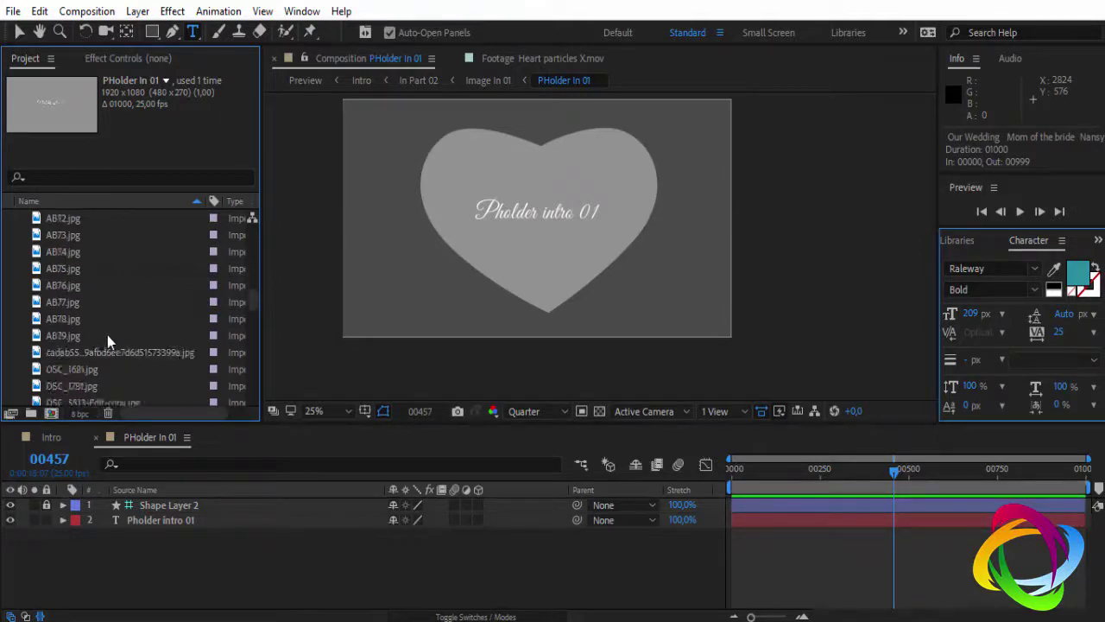
scroll(102, 337, "down", 3)
scroll(100, 335, "down", 3)
scroll(97, 332, "down", 2)
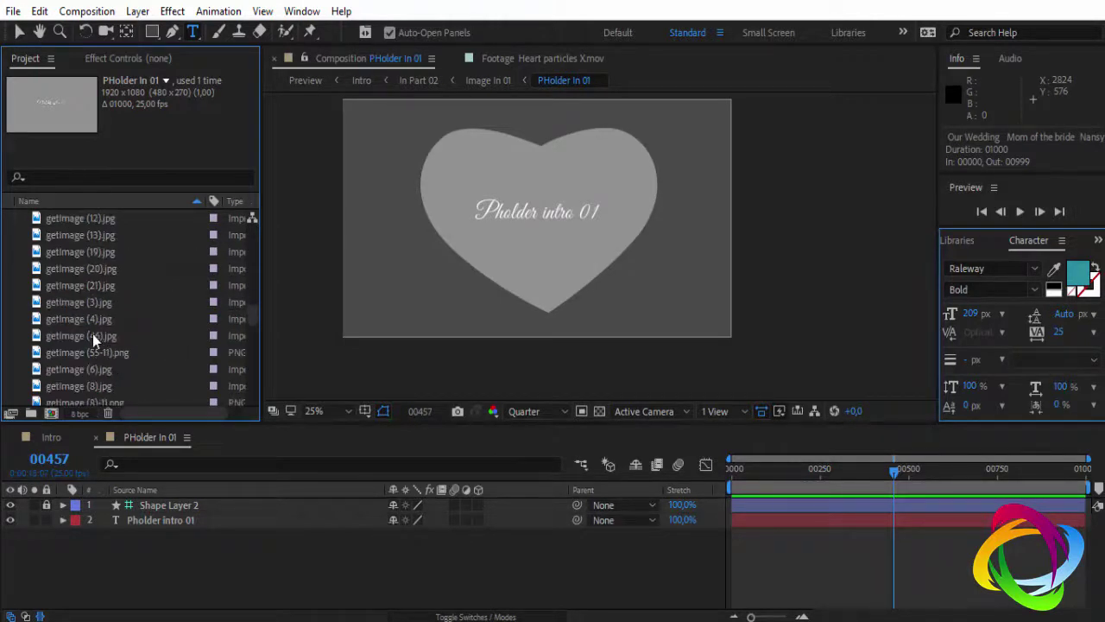
left_click(89, 333)
left_click(77, 350)
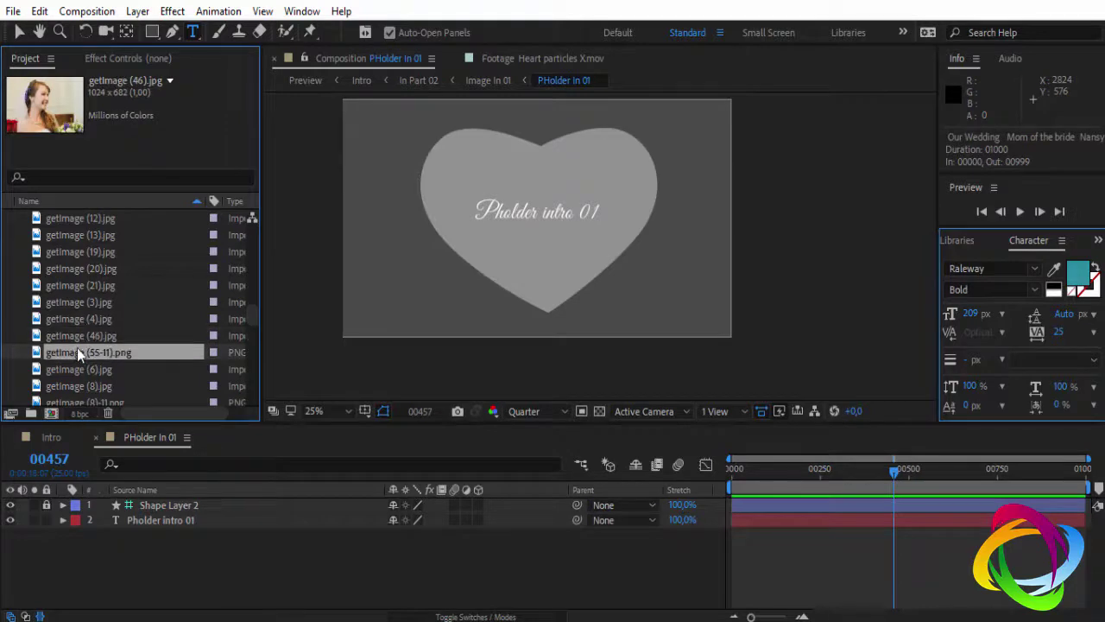
left_click(77, 366)
scroll(93, 338, "down", 1)
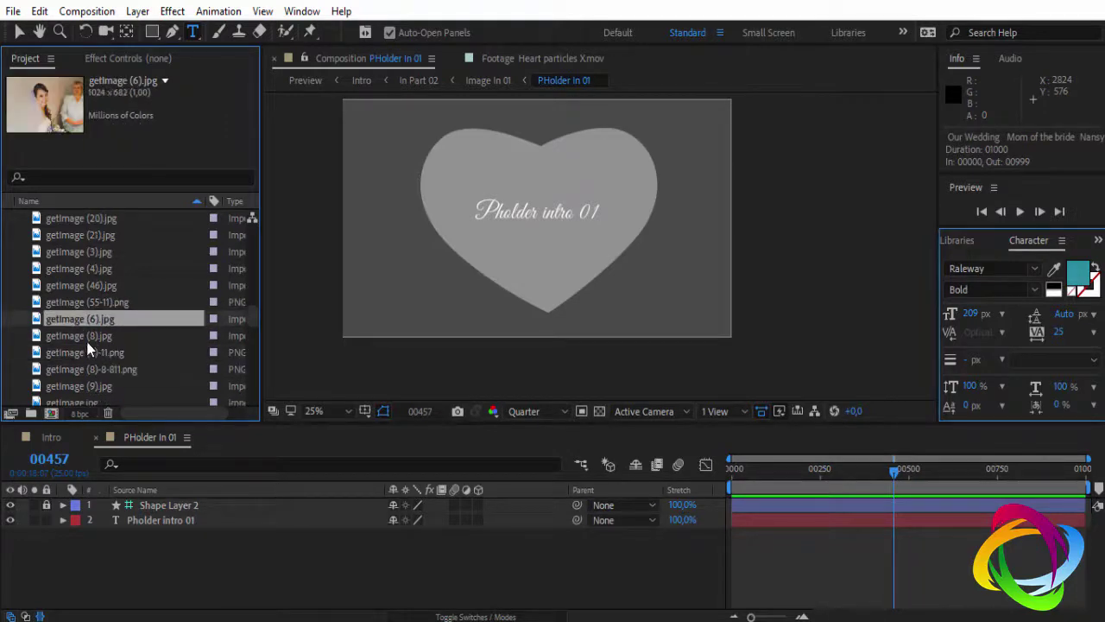
left_click(86, 339)
left_click(88, 354)
Step: Add the bride photo to the heart at 235% scale, position it, and return to Intro
left_click_drag(89, 361, 147, 514)
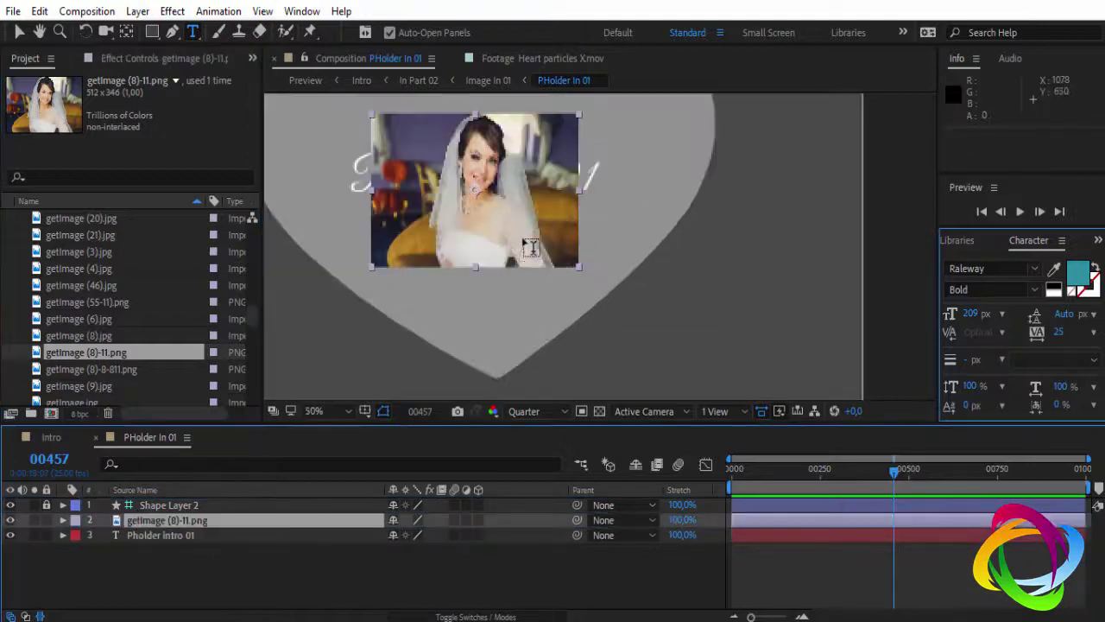
key("s")
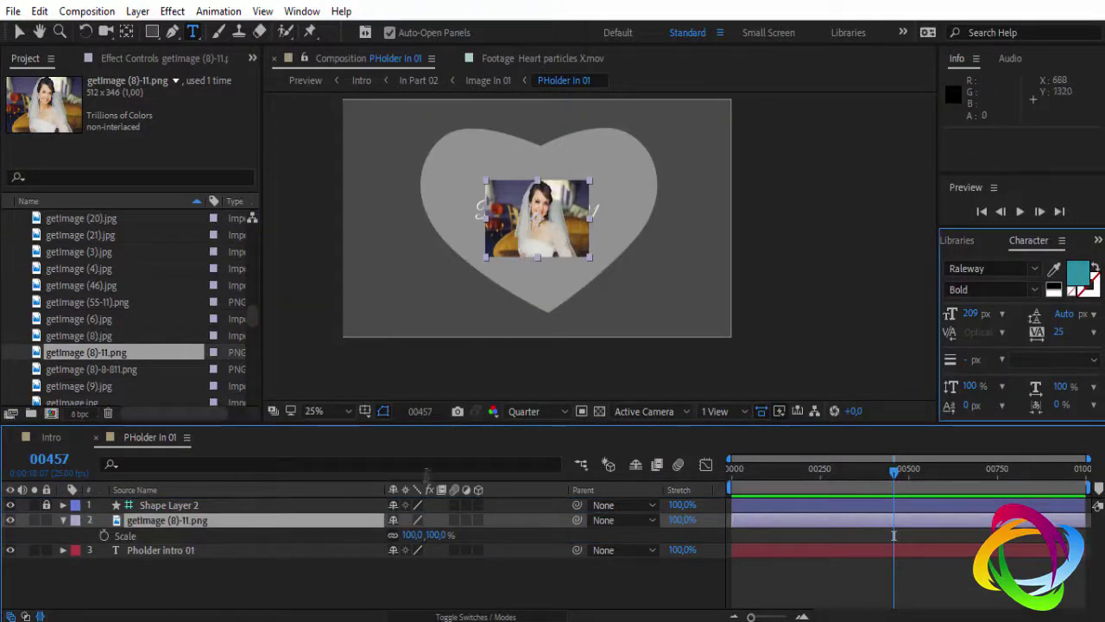
left_click_drag(436, 535, 550, 535)
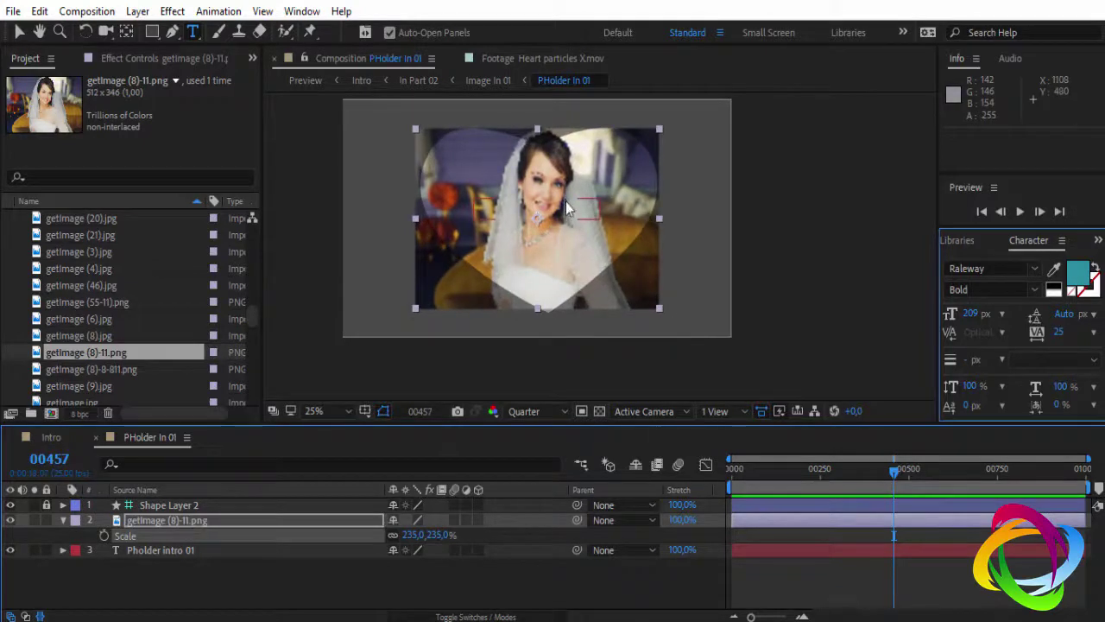
key("v")
left_click_drag(567, 196, 561, 206)
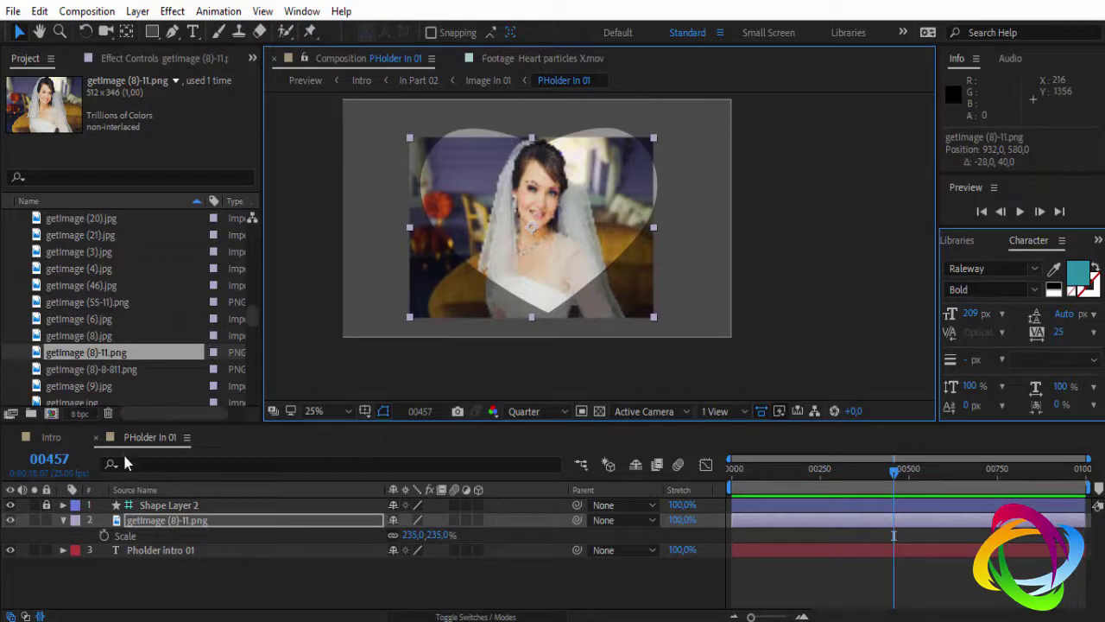
left_click(96, 438)
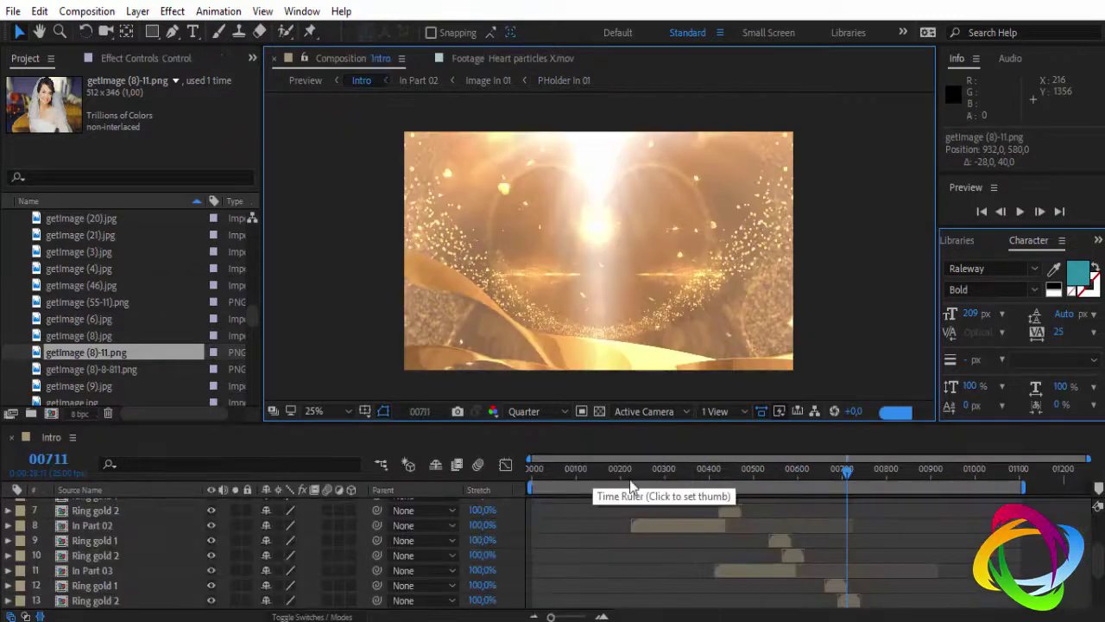
Step: Move the Intro playhead to frame 00294 where the hearts appear
left_click(574, 469)
scroll(615, 357, "down", 2)
scroll(614, 376, "up", 1)
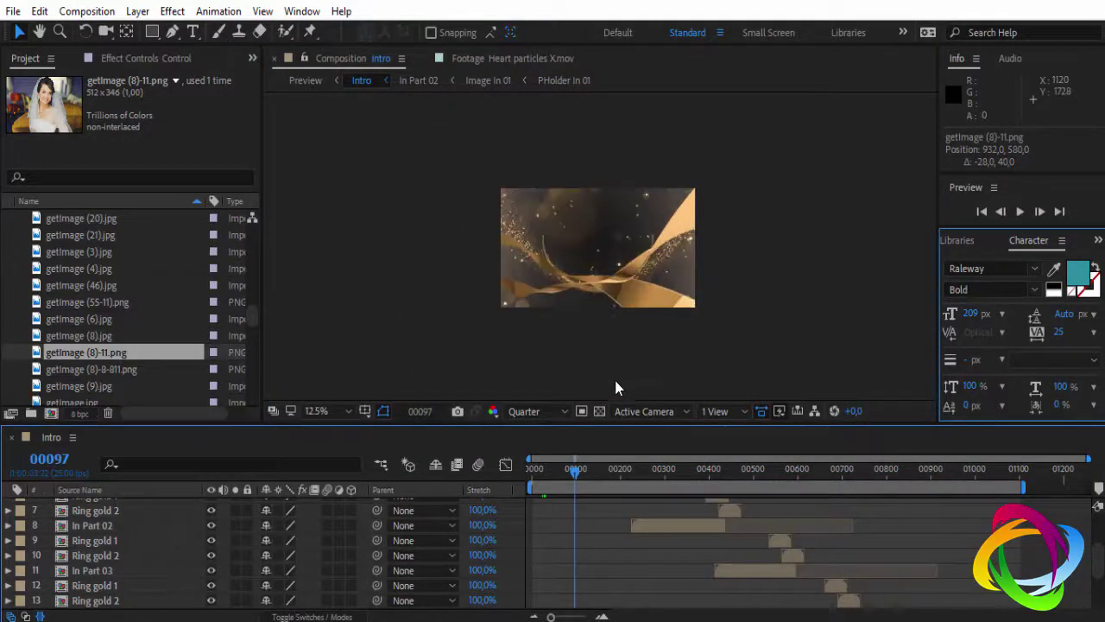
left_click(631, 471)
left_click(661, 468)
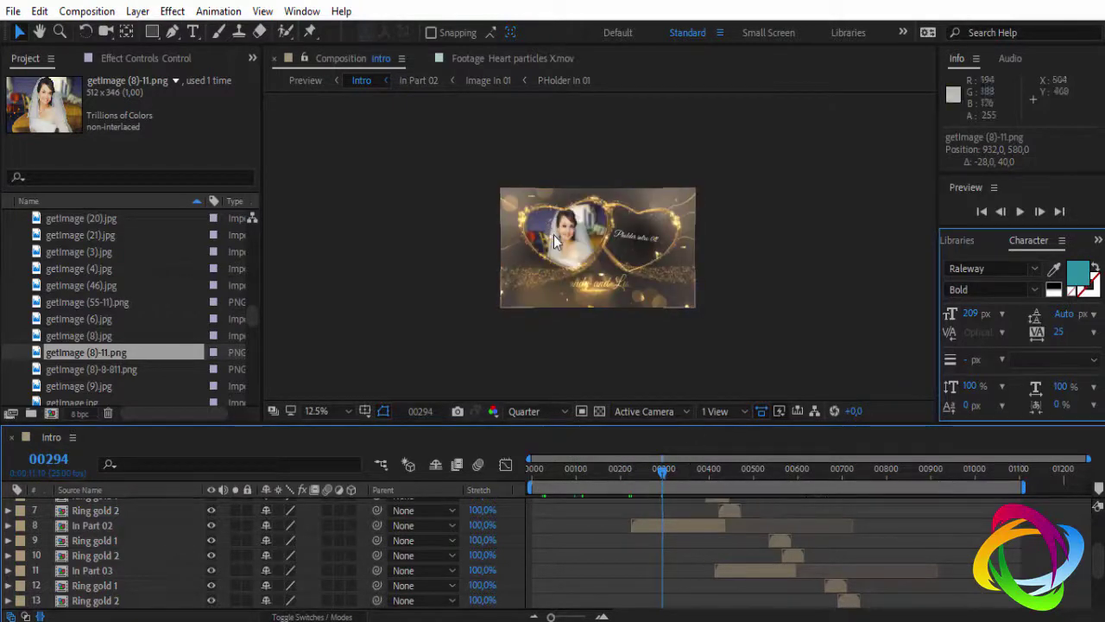
Step: Scroll the Project panel to the Edit folder and open PHolder In 02
scroll(586, 250, "up", 2)
scroll(586, 250, "down", 1)
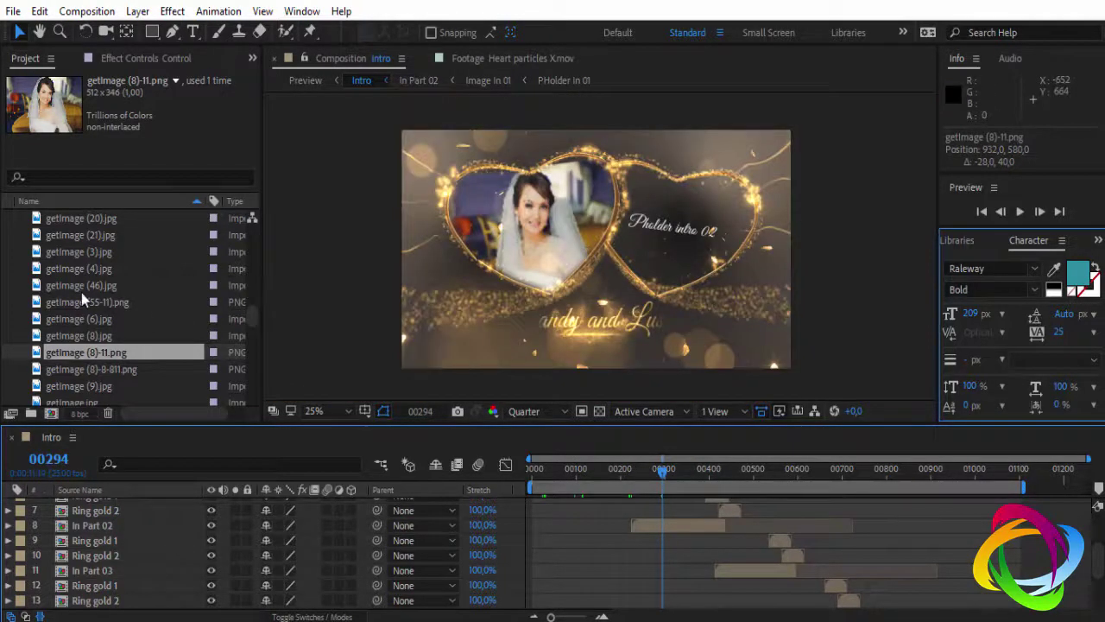
scroll(81, 293, "up", 5)
scroll(80, 290, "up", 5)
scroll(80, 290, "up", 2)
scroll(434, 278, "up", 2)
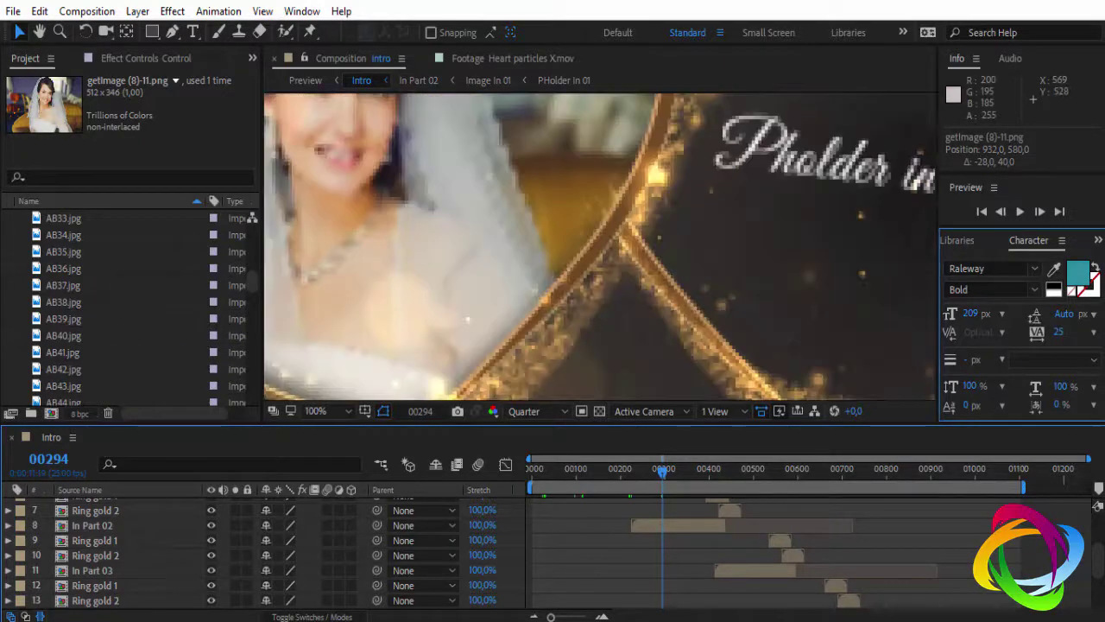
scroll(435, 278, "down", 4)
scroll(668, 284, "up", 1)
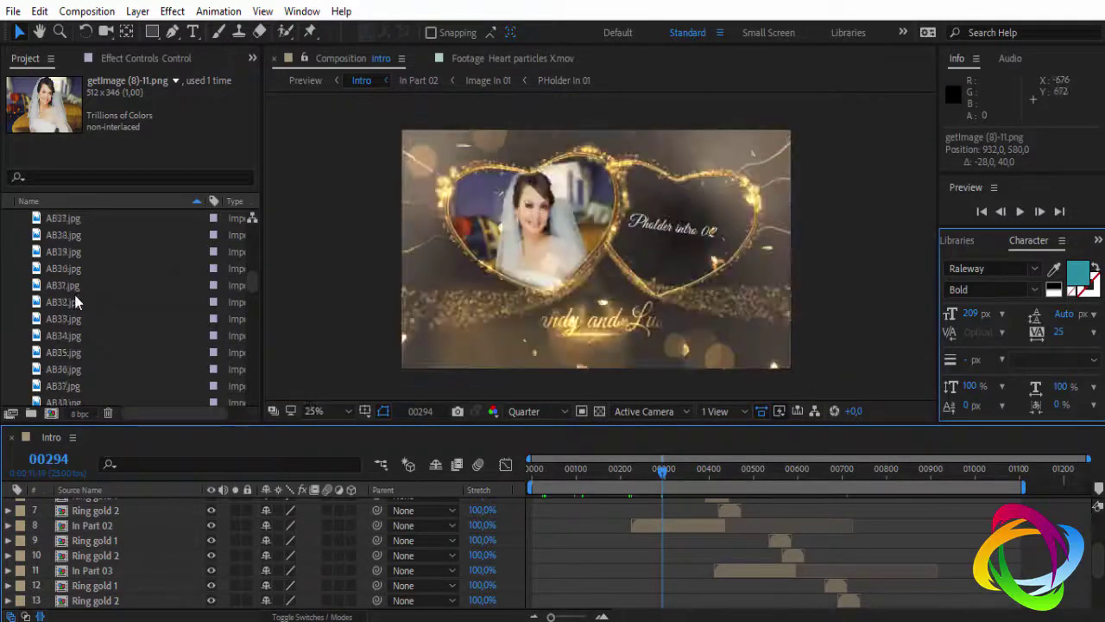
scroll(75, 287, "up", 5)
scroll(75, 287, "up", 3)
scroll(72, 290, "up", 3)
scroll(74, 294, "up", 3)
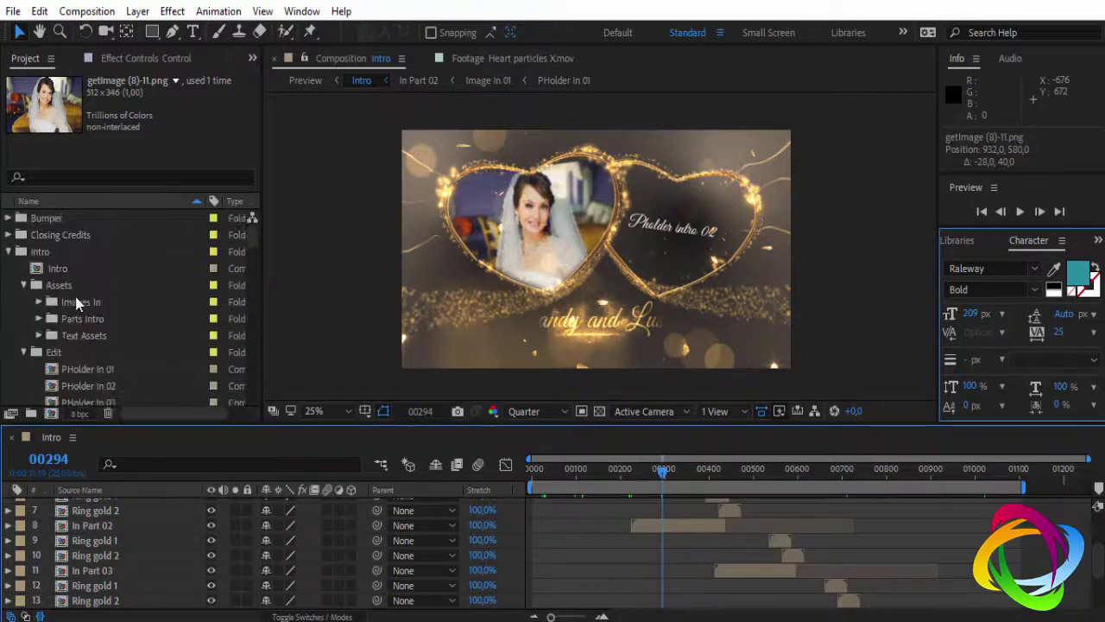
scroll(75, 296, "up", 3)
scroll(89, 264, "up", 1)
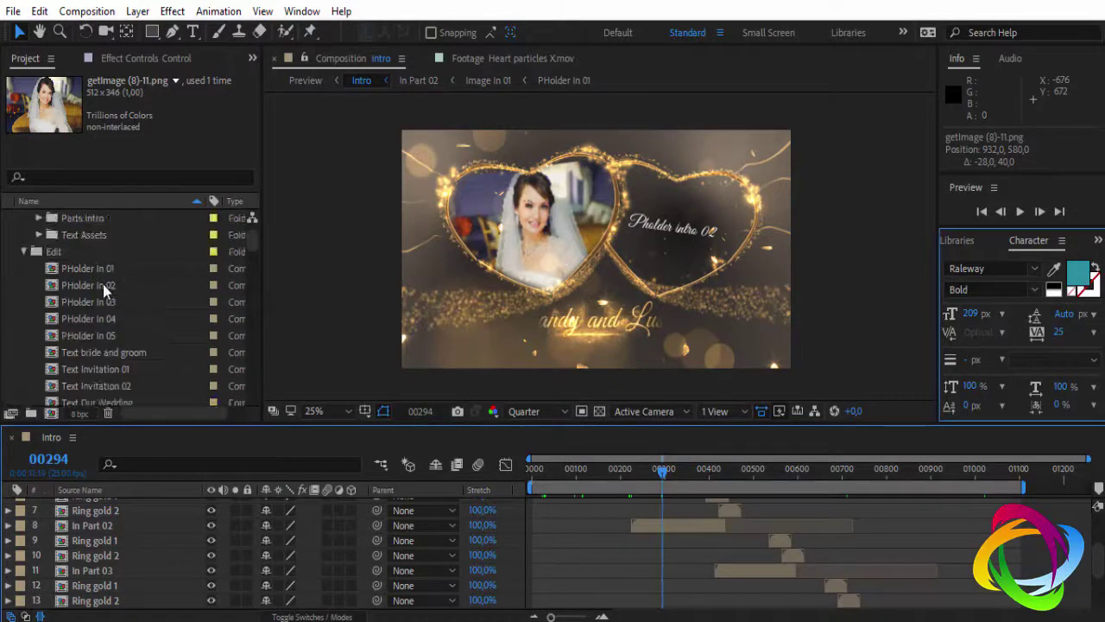
double_click(102, 284)
Step: Browse the Photos folder and select the champagne photo AB11.jpg
scroll(98, 297, "down", 5)
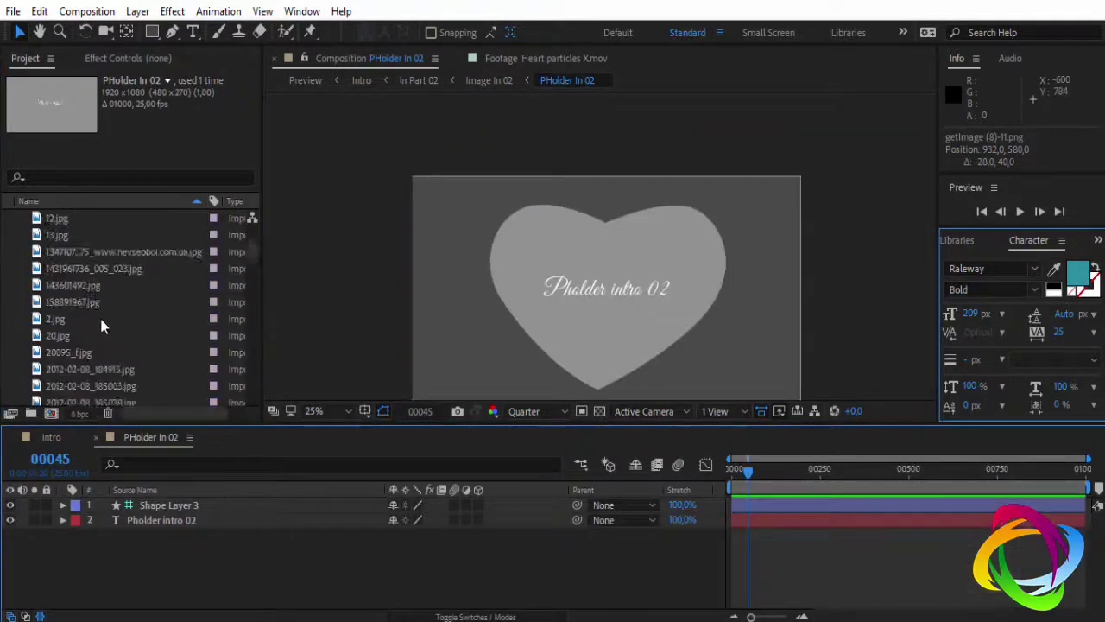
scroll(95, 309, "down", 4)
left_click(90, 304)
left_click(80, 337)
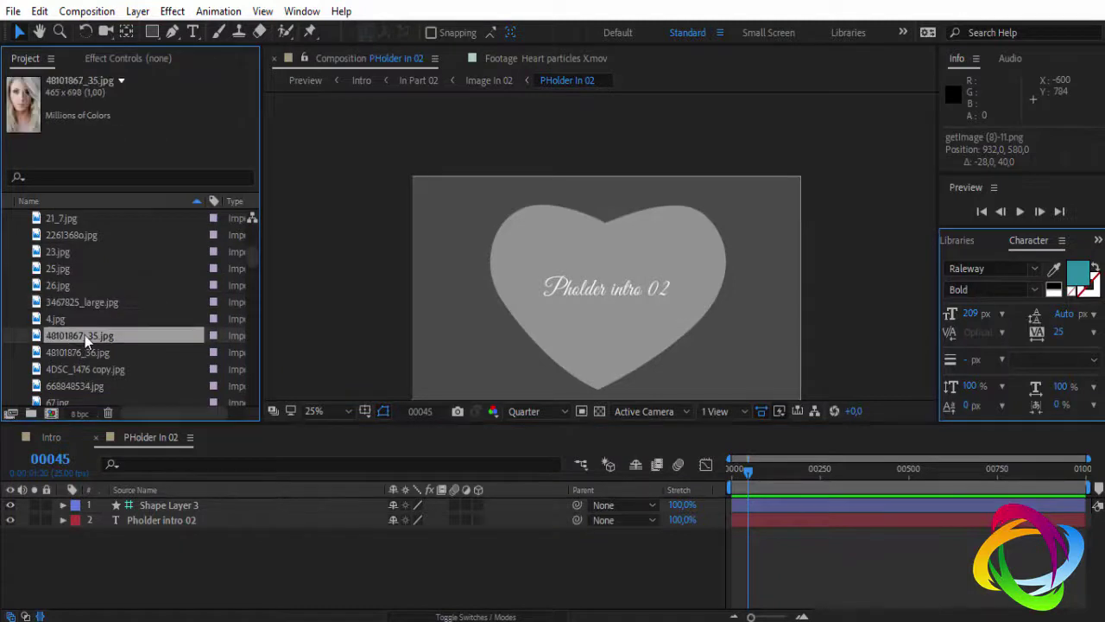
scroll(86, 348, "down", 5)
left_click(68, 318)
left_click(65, 303)
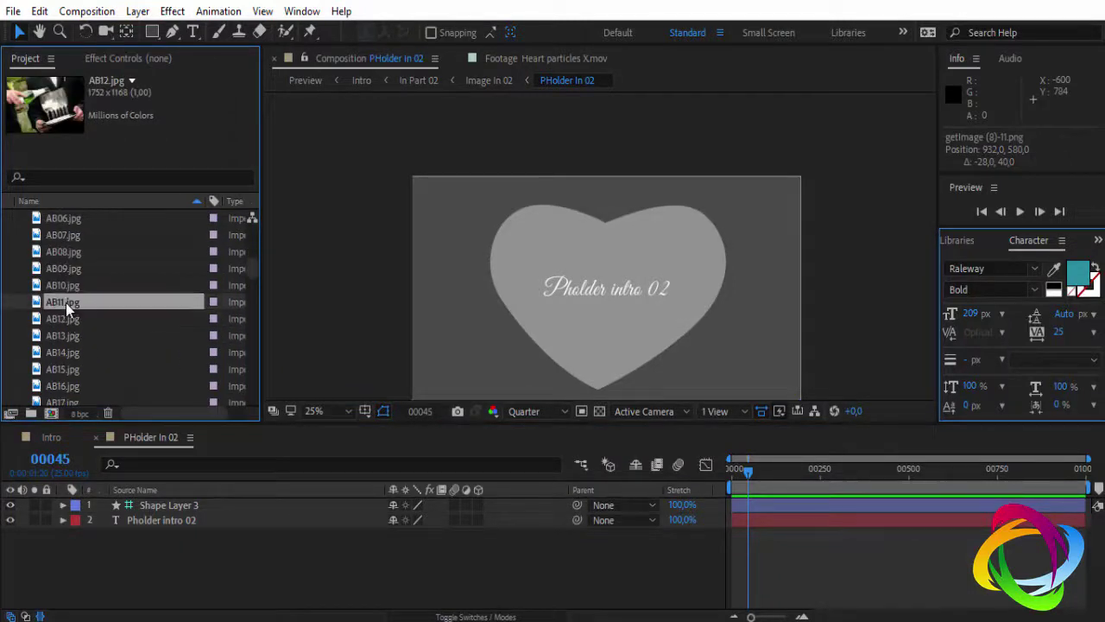
Step: Add AB11.jpg inside the heart, reposition it, and return to Intro
left_click_drag(66, 303, 141, 522)
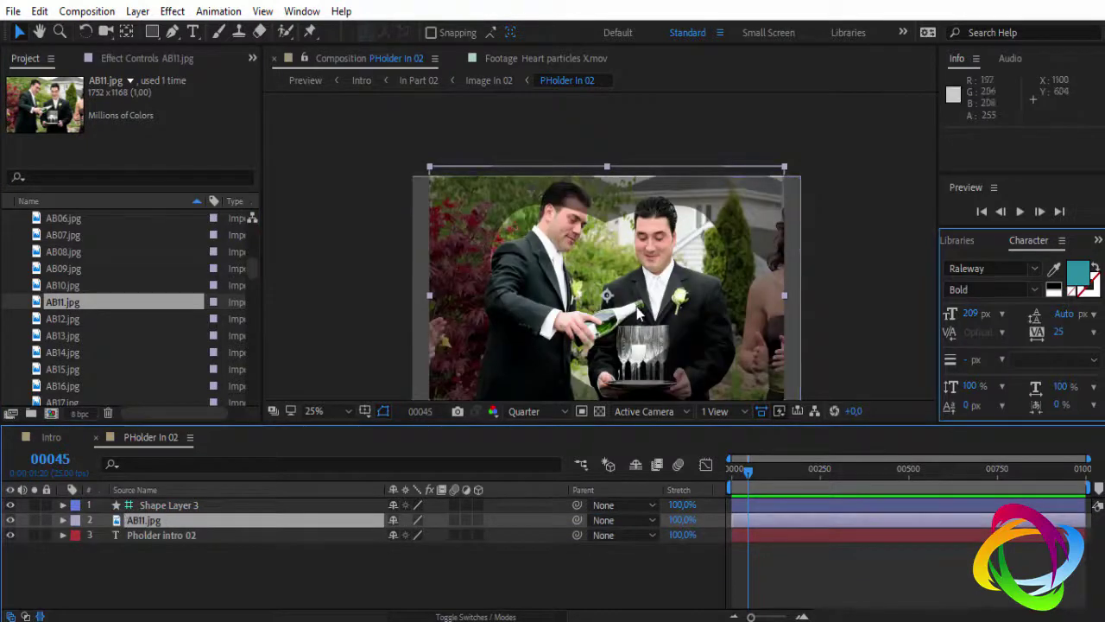
left_click_drag(645, 287, 630, 309)
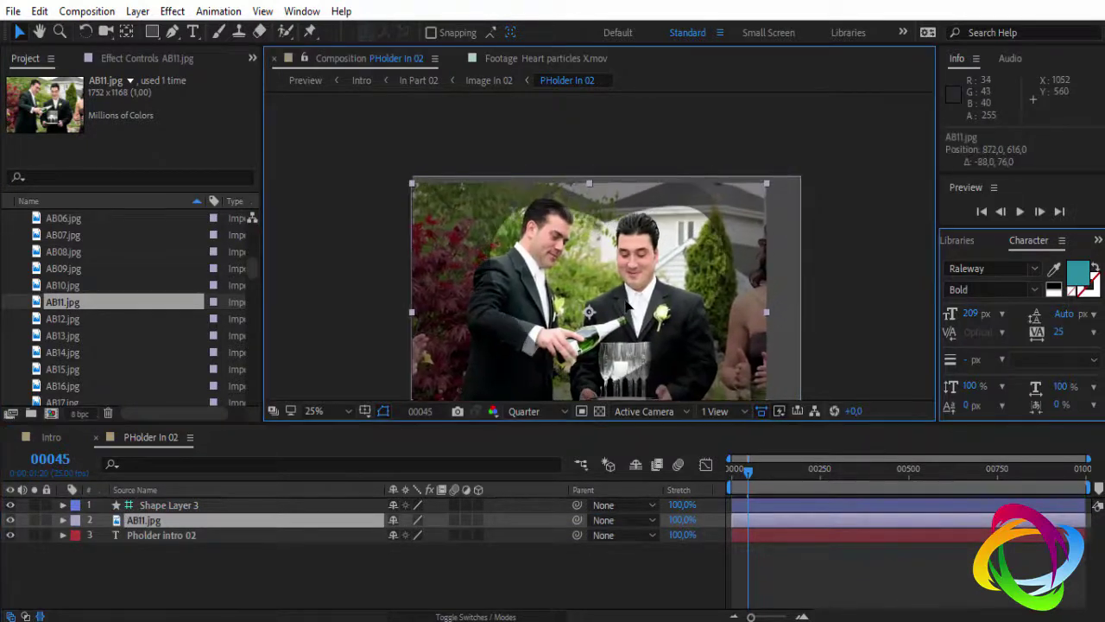
key("Return")
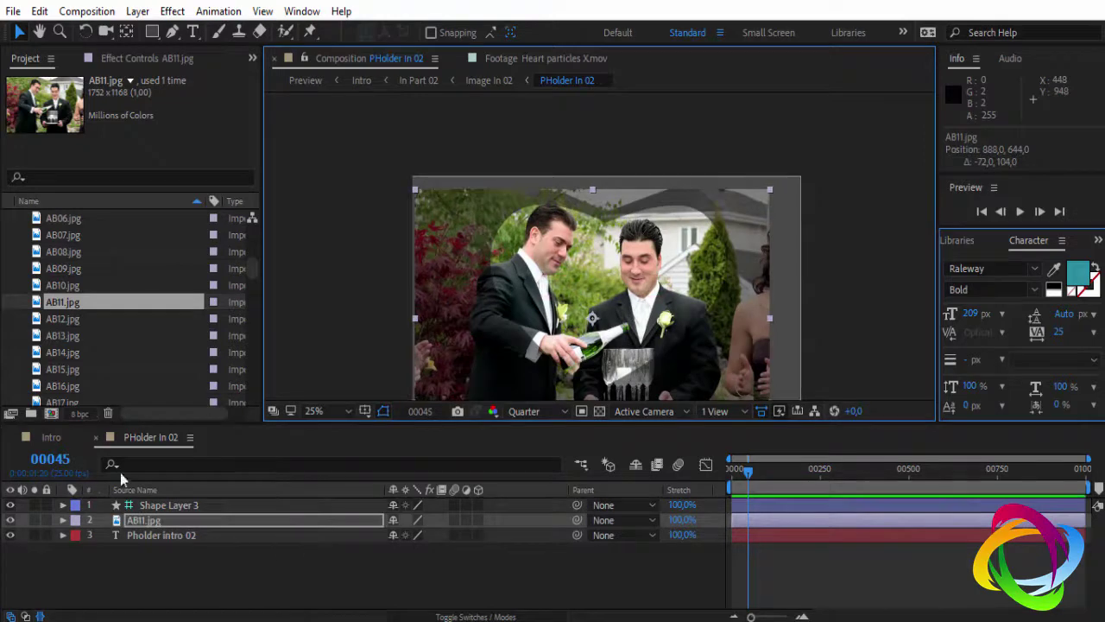
left_click(96, 437)
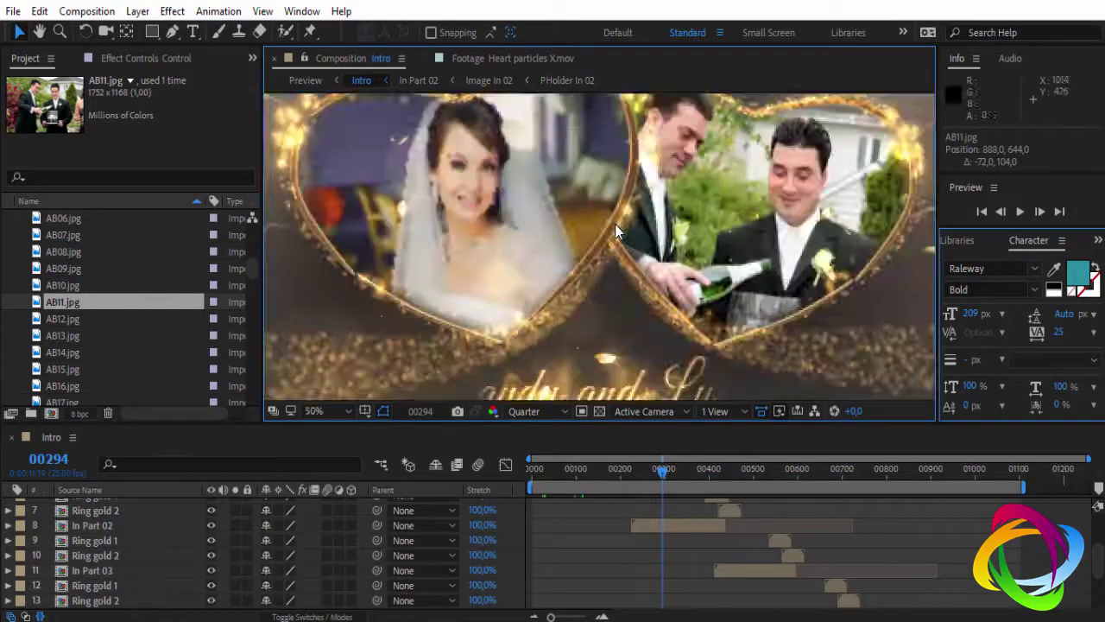
Step: Find the Text bride and groom comp in the Edit folder and open it
scroll(615, 224, "up", 2)
scroll(615, 227, "down", 2)
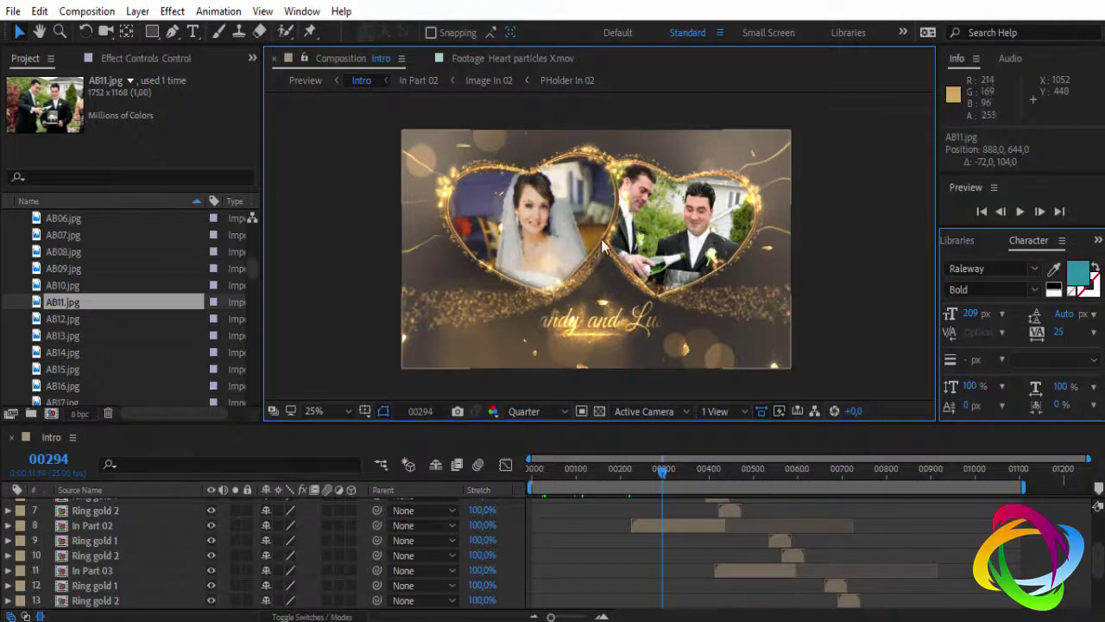
left_click_drag(254, 270, 258, 237)
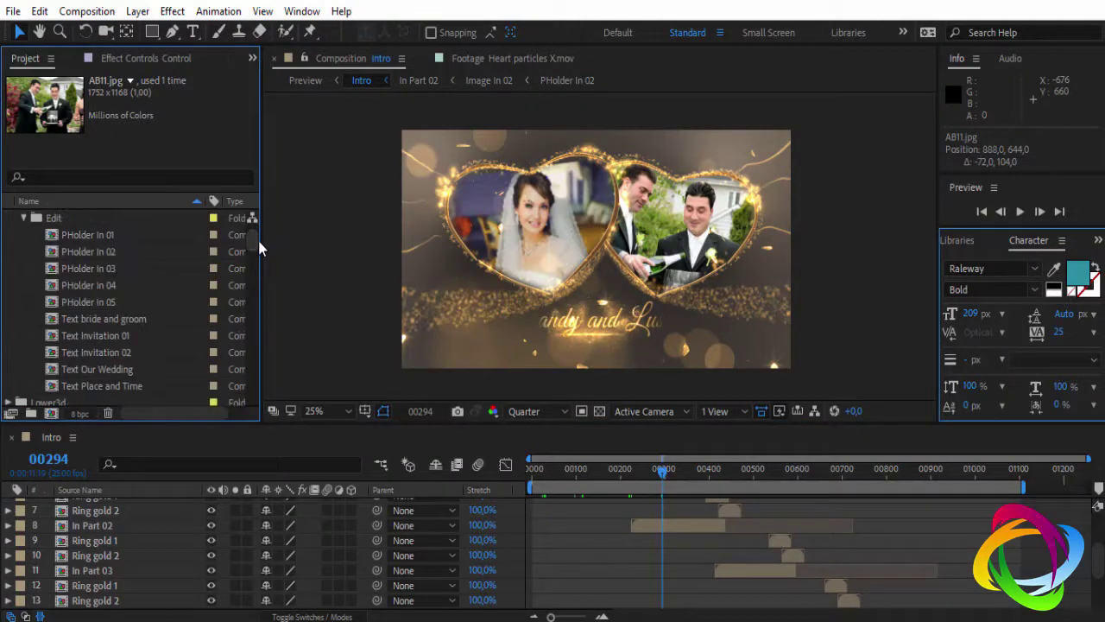
left_click(109, 321)
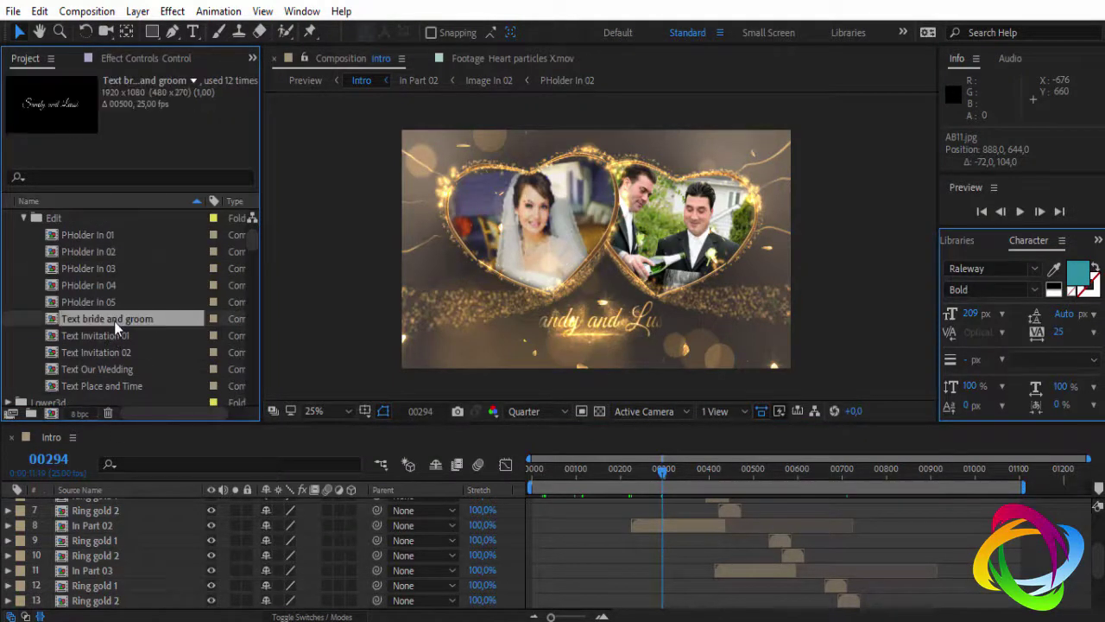
left_click(92, 334)
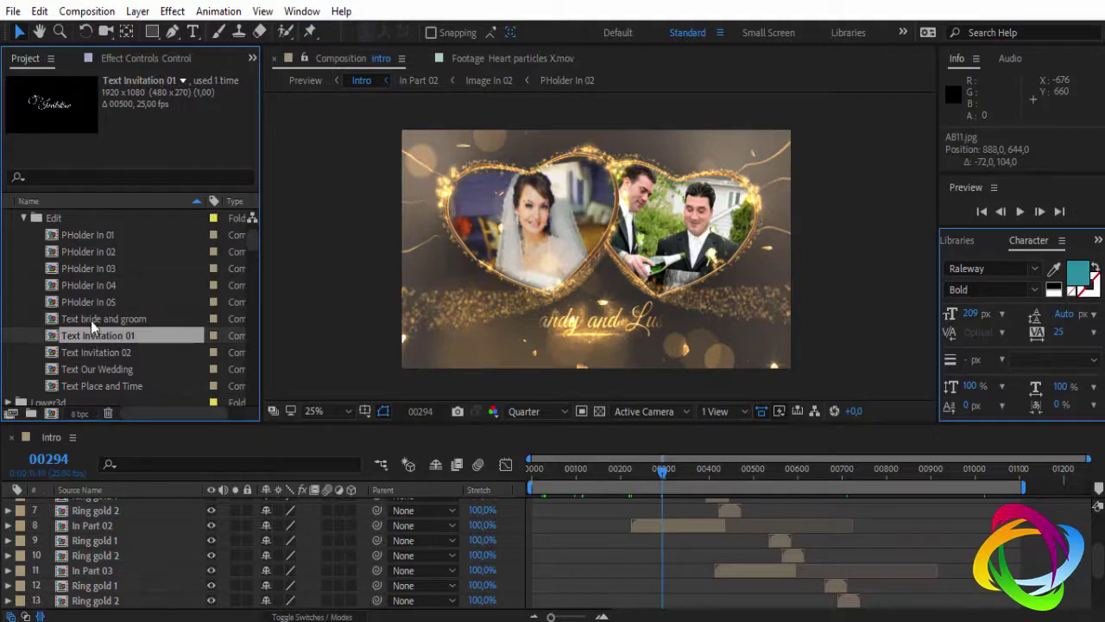
left_click(103, 322)
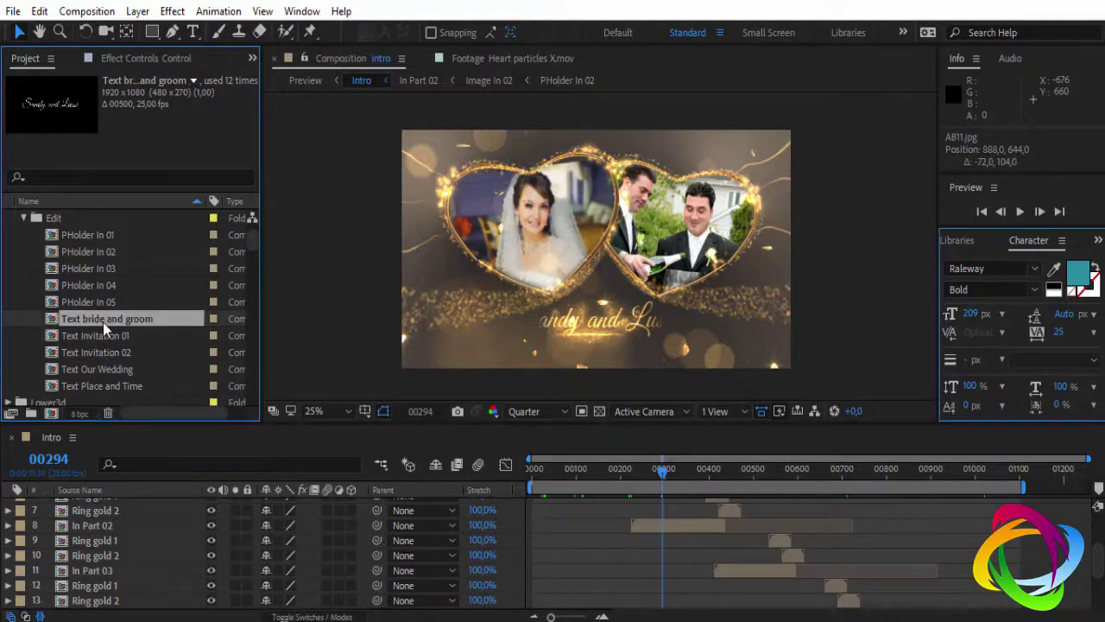
double_click(98, 319)
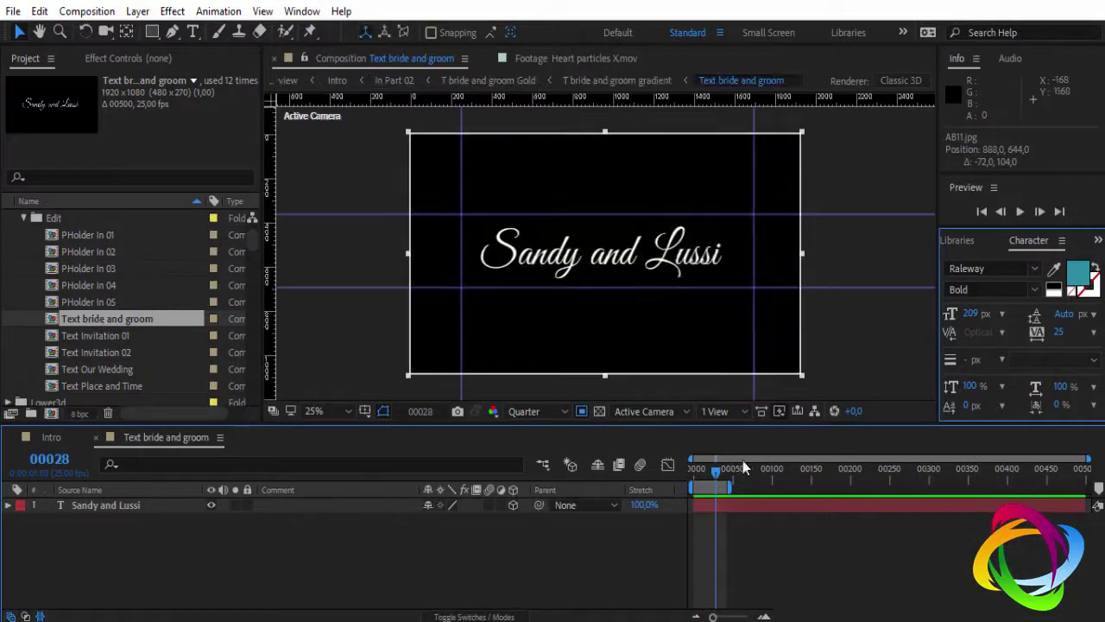
Step: At frame 00014, replace the title text with the new couple's names, correcting the second name's capitalisation
left_click(761, 476)
left_click(705, 473)
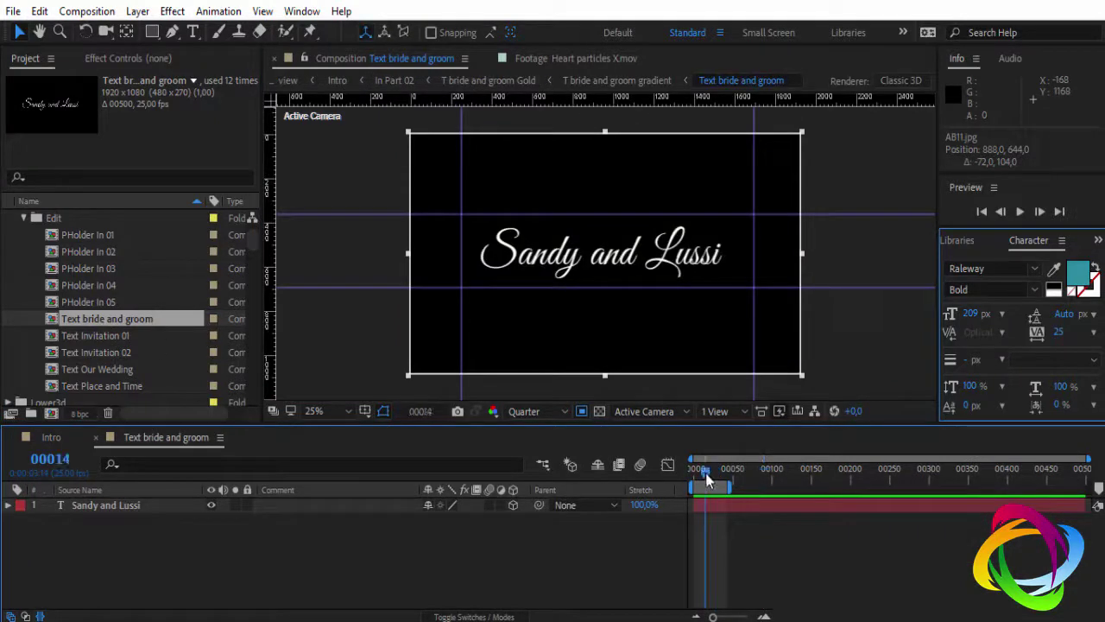
left_click(117, 506)
double_click(116, 505)
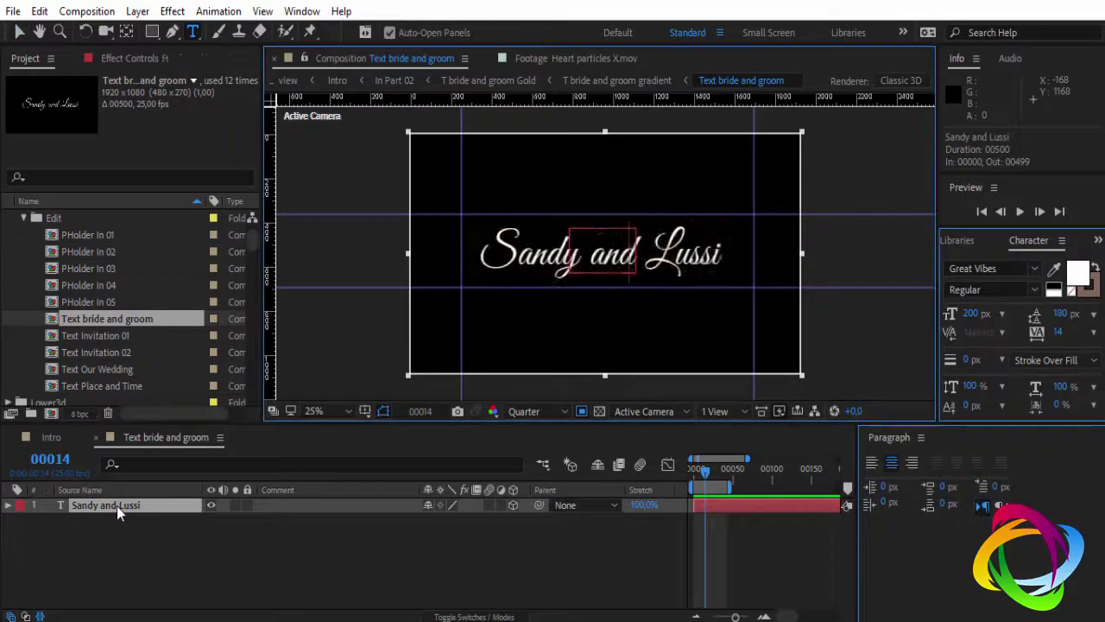
type("Helio")
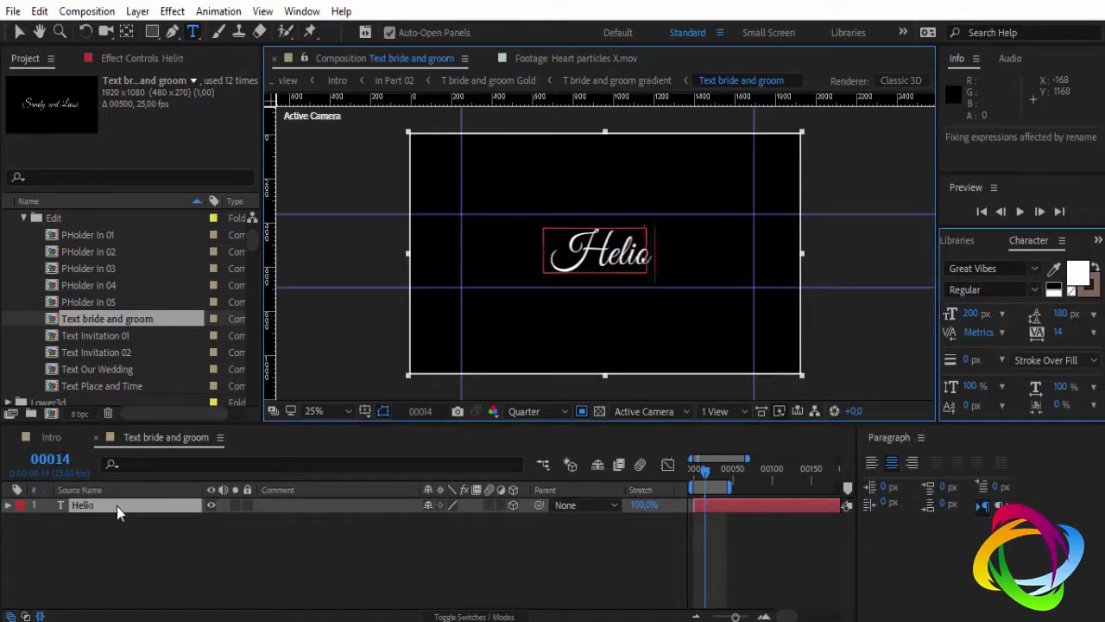
type(" e CA")
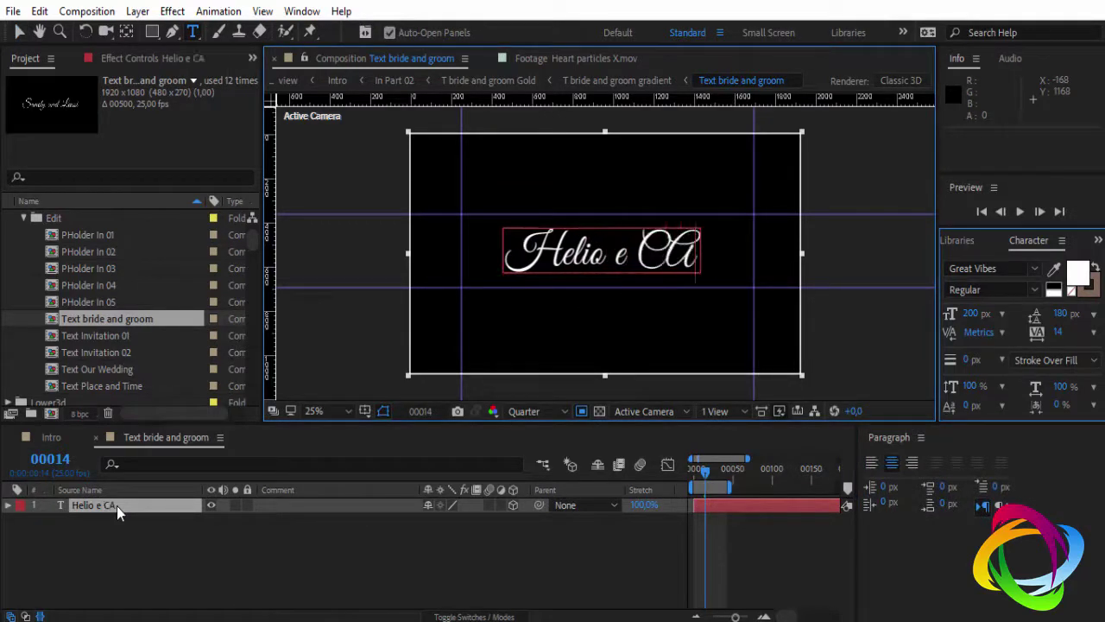
type("ROL")
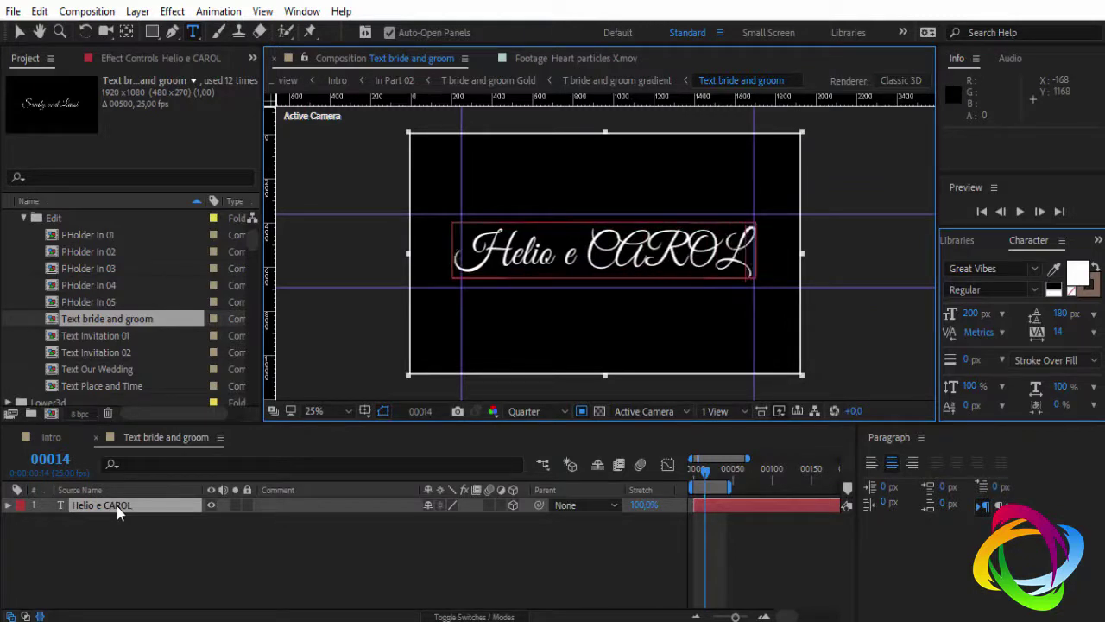
key("BackSpace")
key("BackSpace")
key("BackSpace")
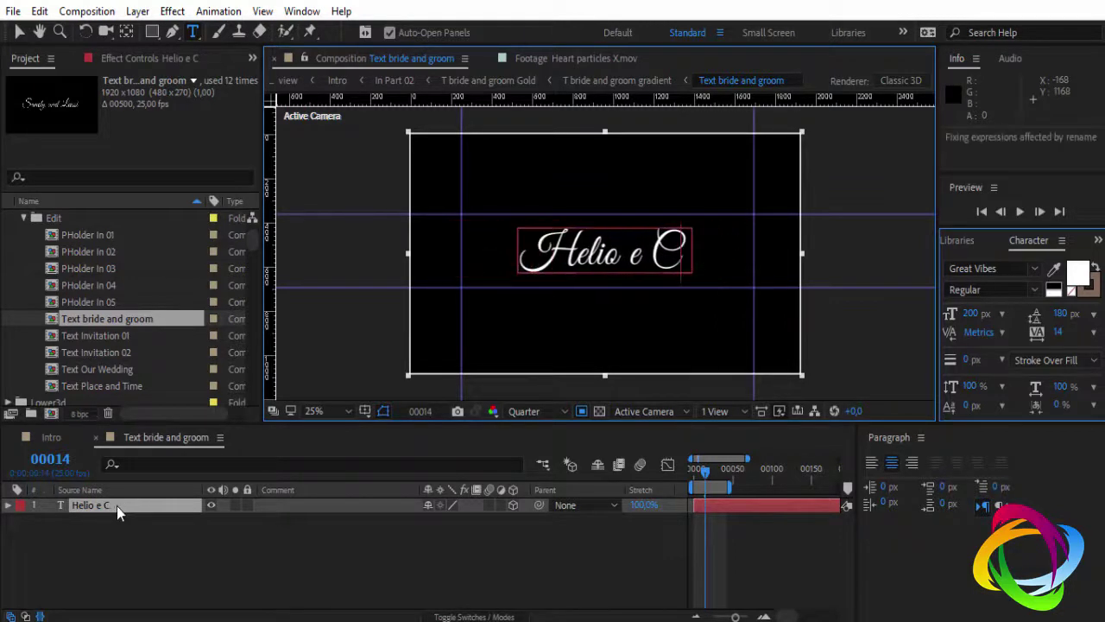
type("C")
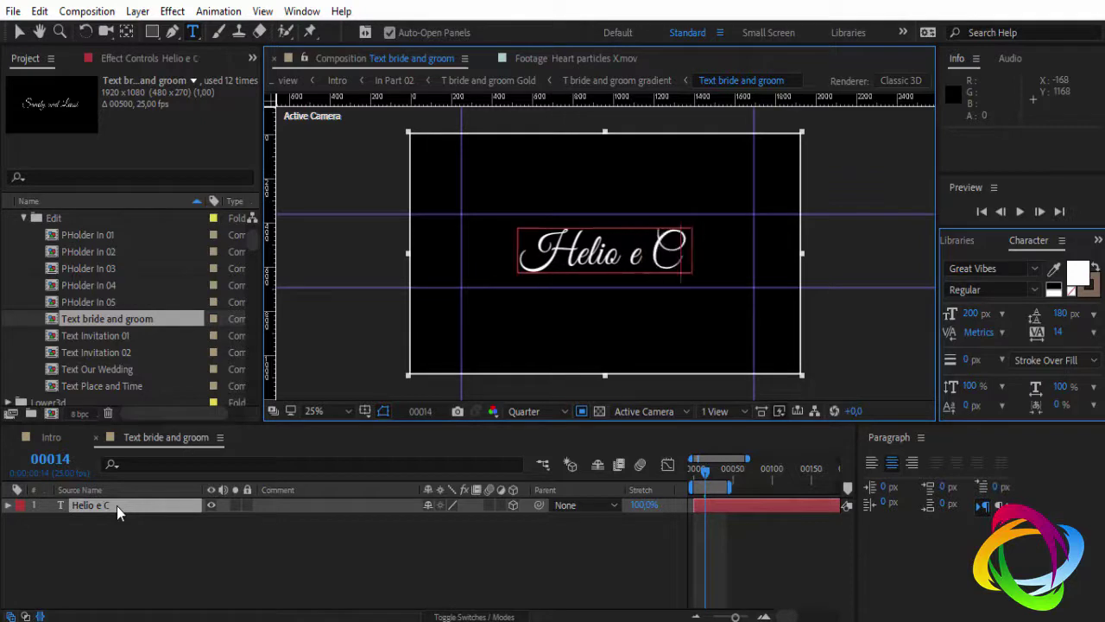
type("arol")
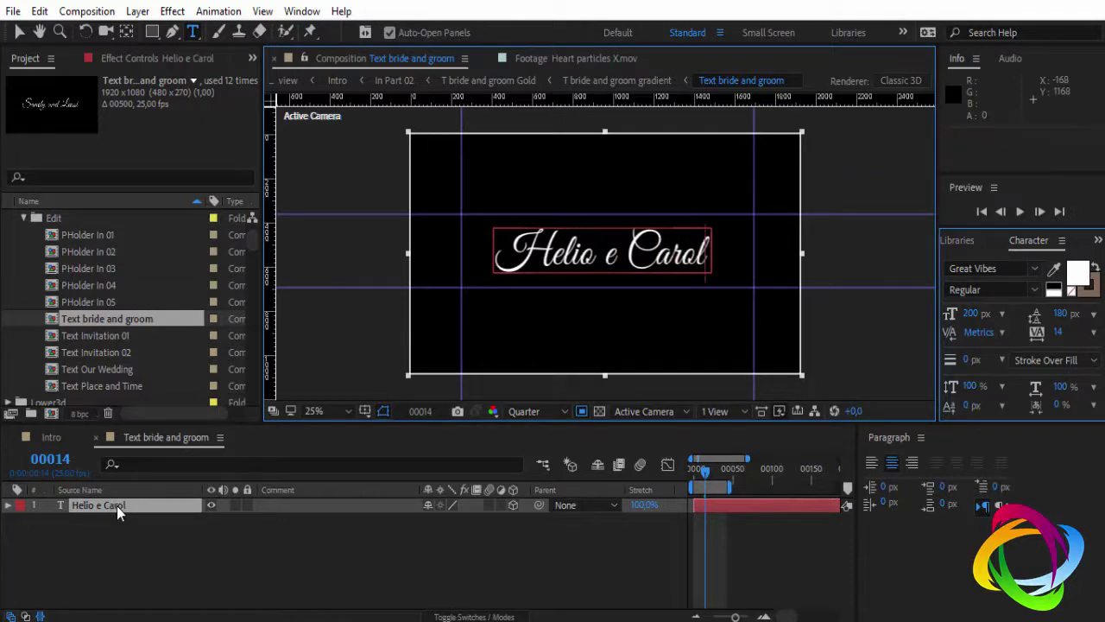
left_click(95, 437)
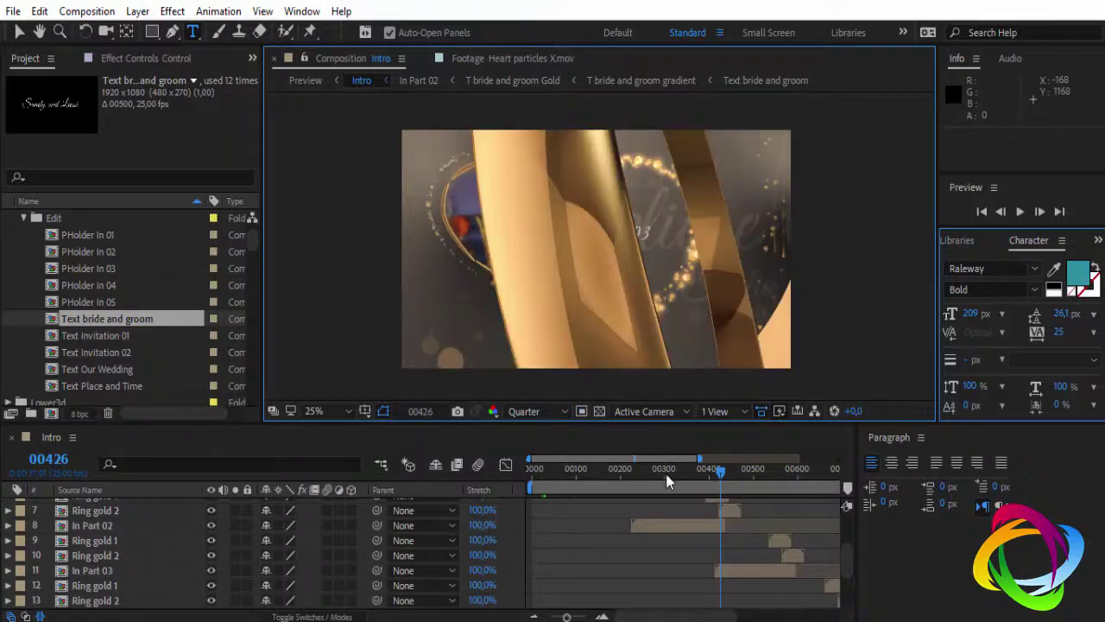
Step: Set Intro to frame 00303, collapse the Edit, Intro and Photos folders, and close the Paragraph panel
left_click(666, 481)
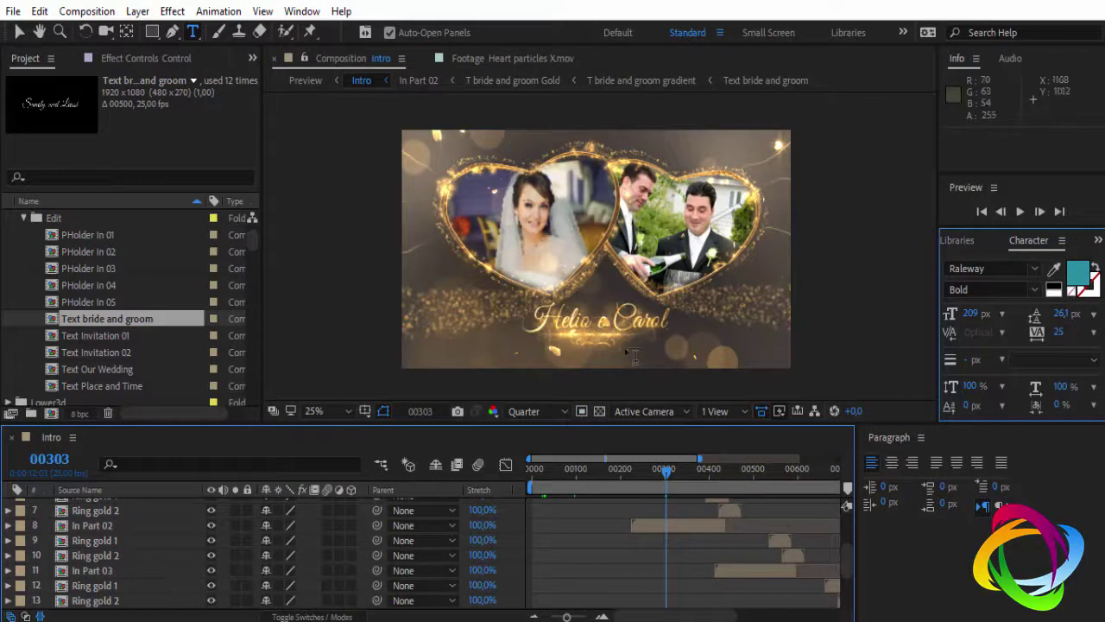
key("v")
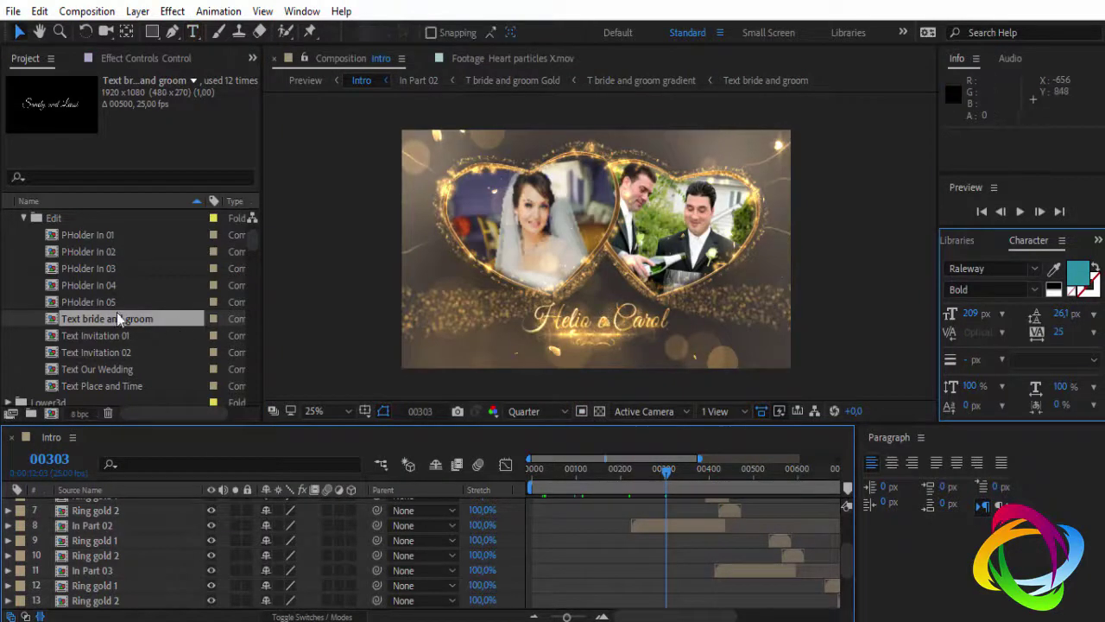
left_click(22, 220)
scroll(28, 234, "up", 1)
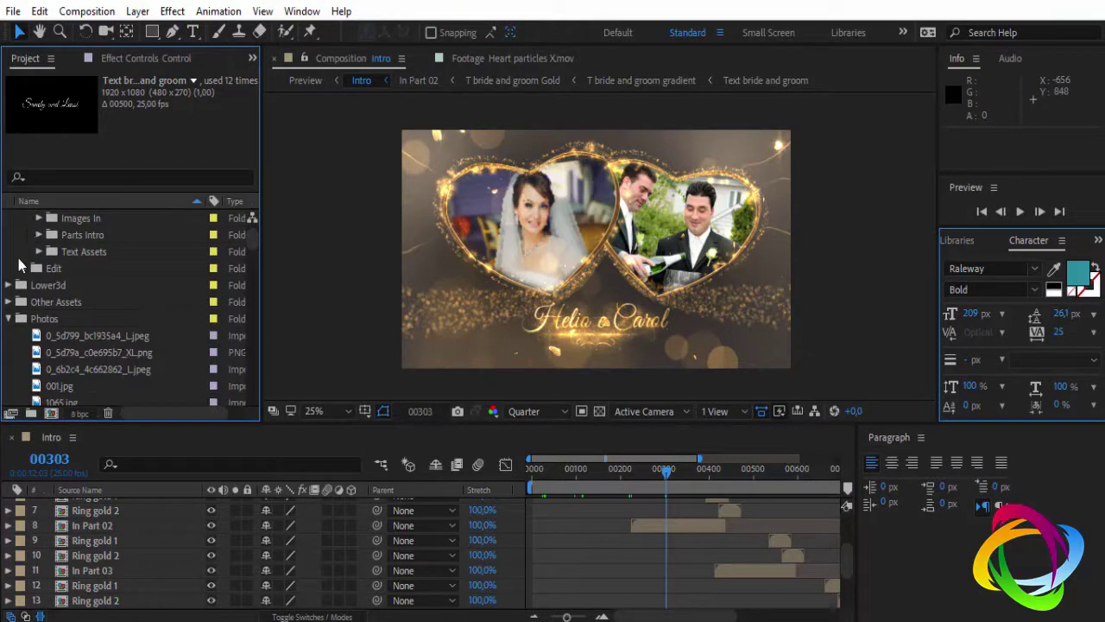
scroll(19, 266, "up", 2)
left_click(10, 252)
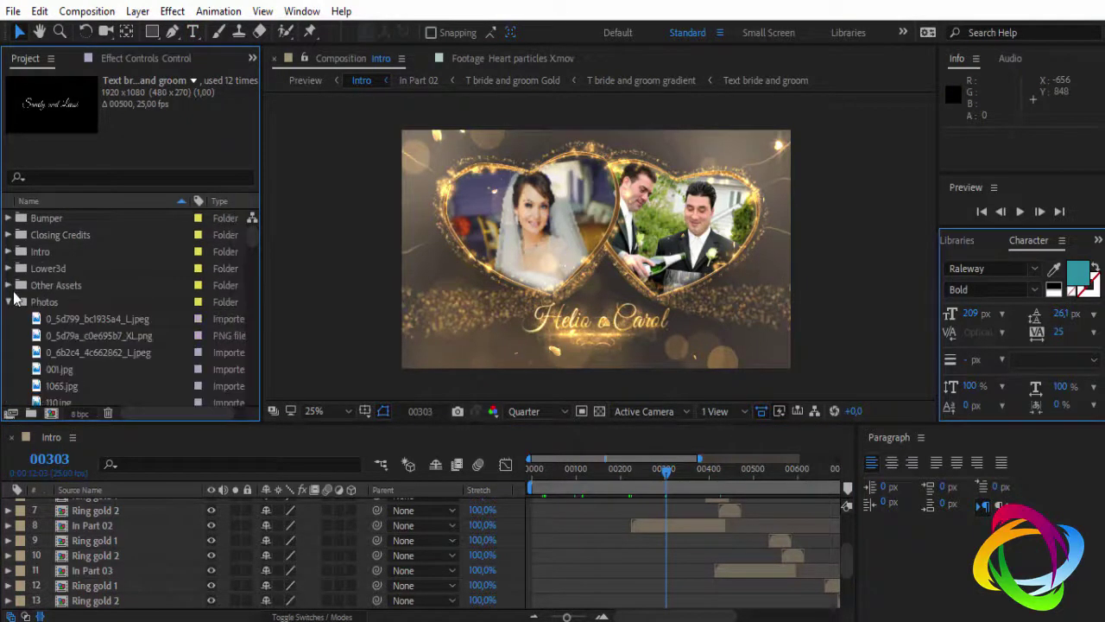
left_click(10, 302)
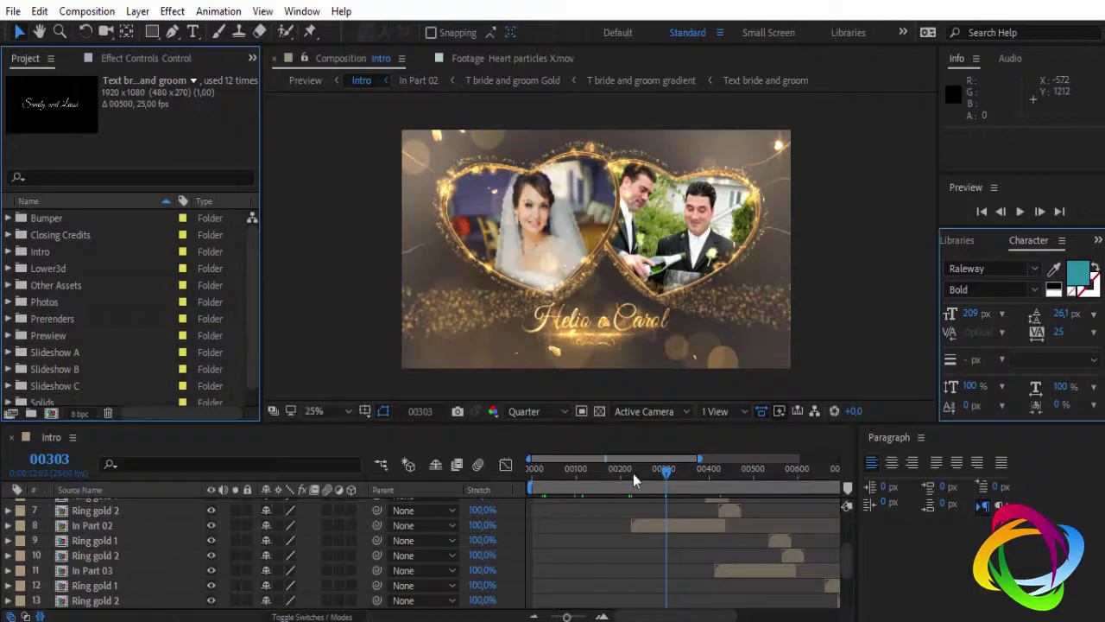
left_click(920, 436)
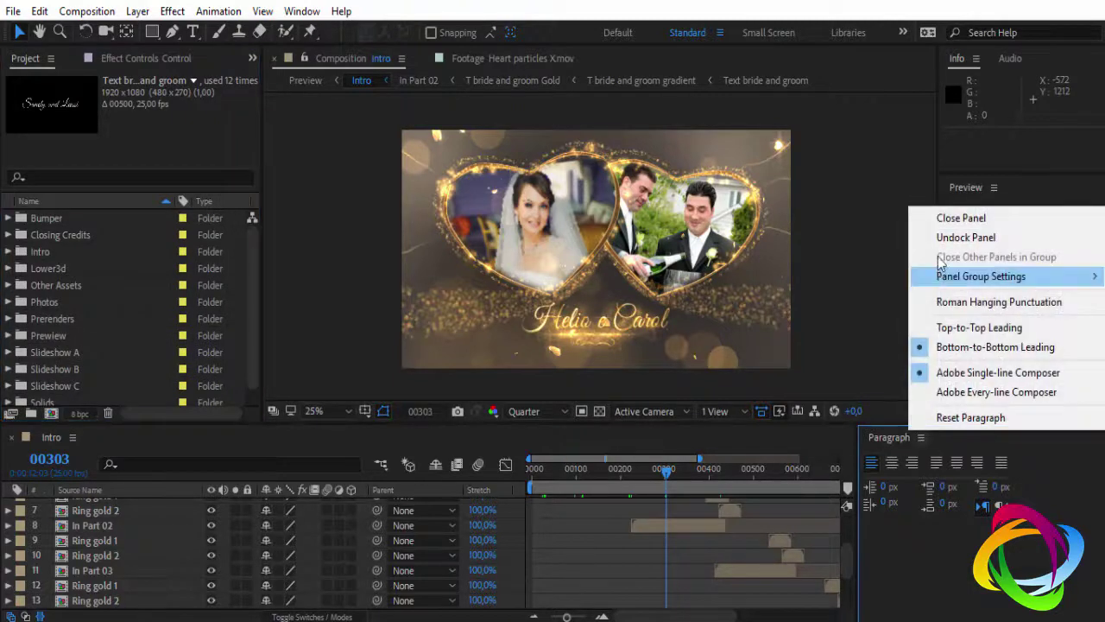
left_click(949, 216)
Step: Browse Slideshow A's Edit folder to inspect PHolder A 01, then collapse Slideshow A
left_click(40, 353)
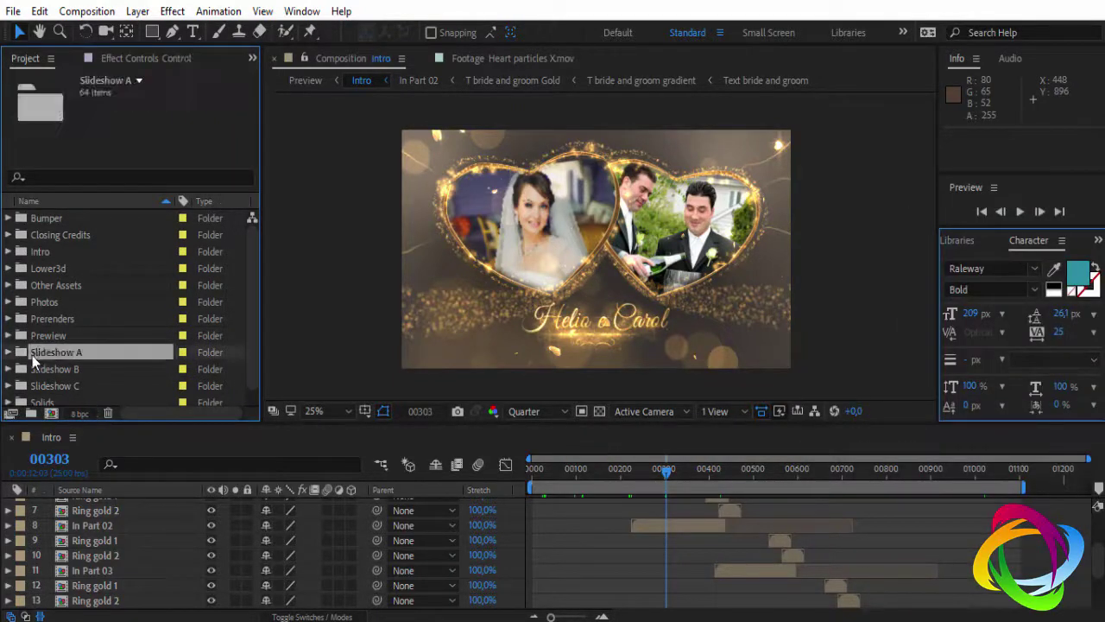
left_click(10, 354)
scroll(86, 361, "down", 1)
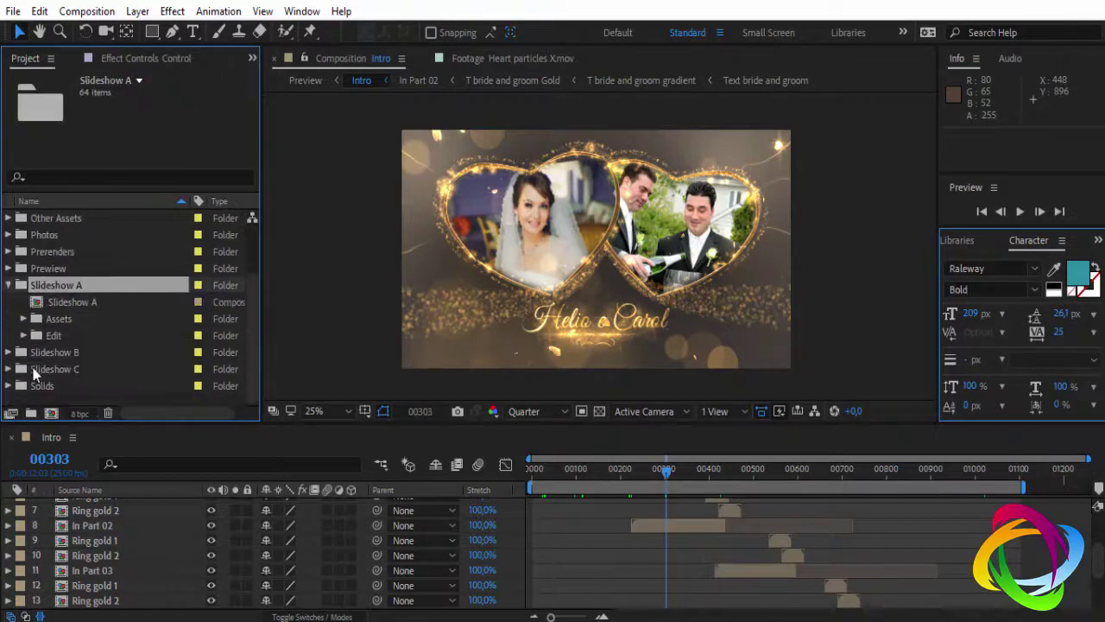
left_click(24, 335)
scroll(23, 335, "down", 2)
left_click(88, 234)
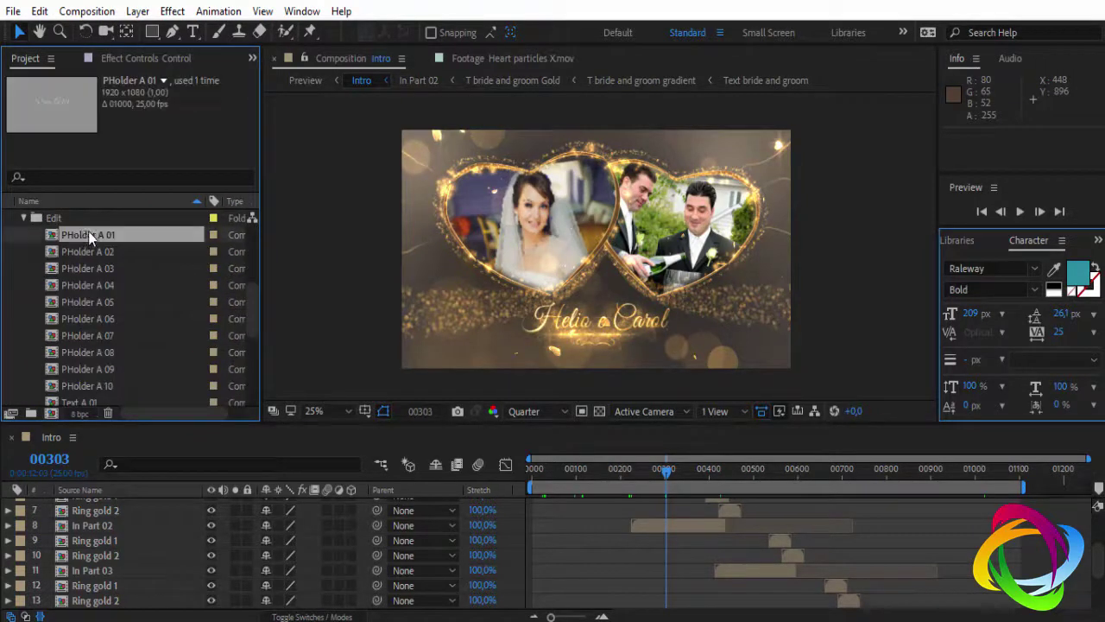
scroll(95, 345, "down", 5)
scroll(113, 371, "up", 2)
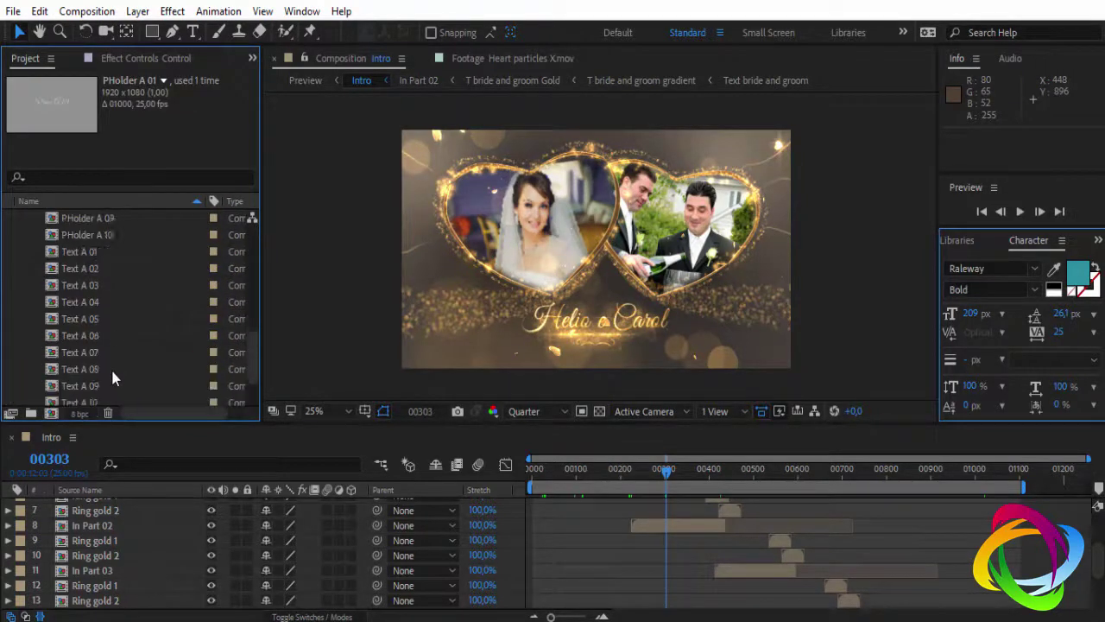
scroll(81, 353, "up", 2)
scroll(81, 353, "up", 2)
left_click(10, 270)
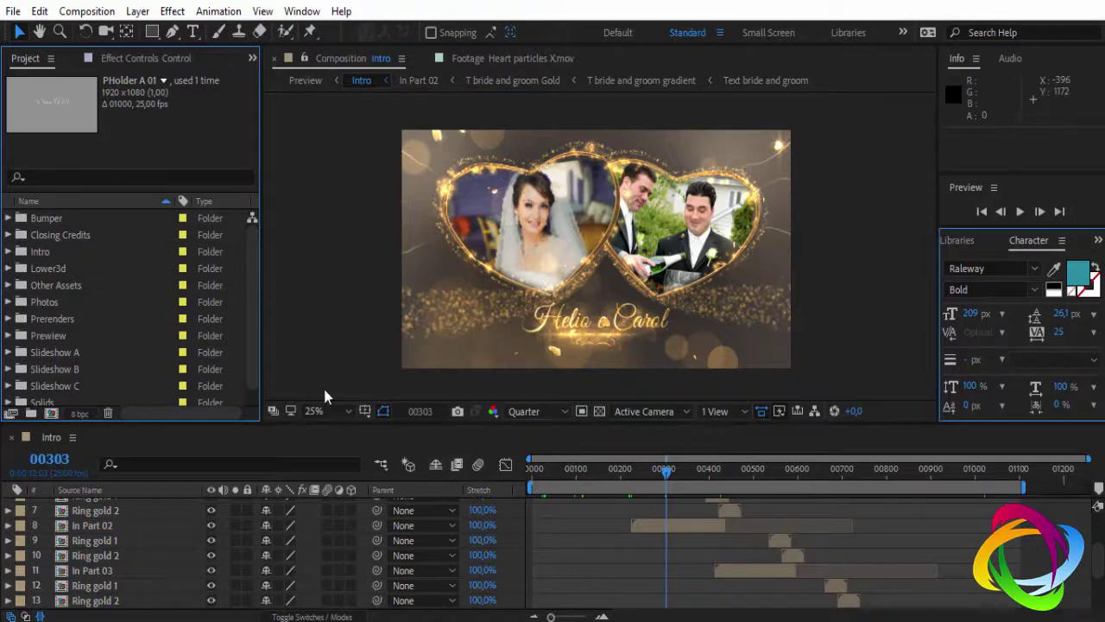
Step: Create a new 1920×1080, 30 fps composition lasting 108001 frames
left_click(51, 414)
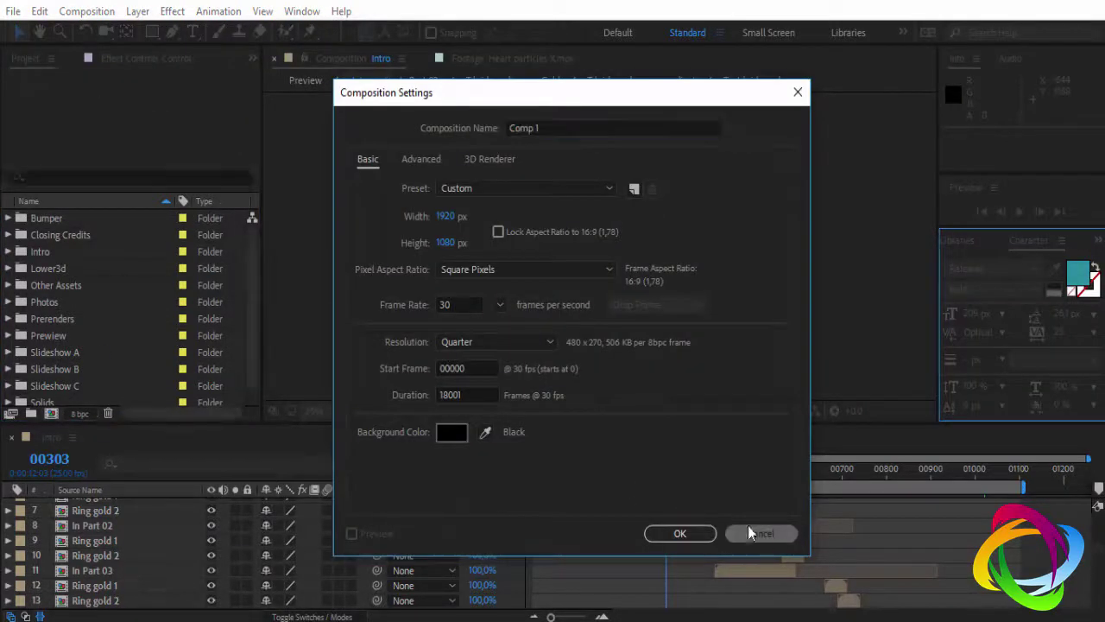
left_click(753, 532)
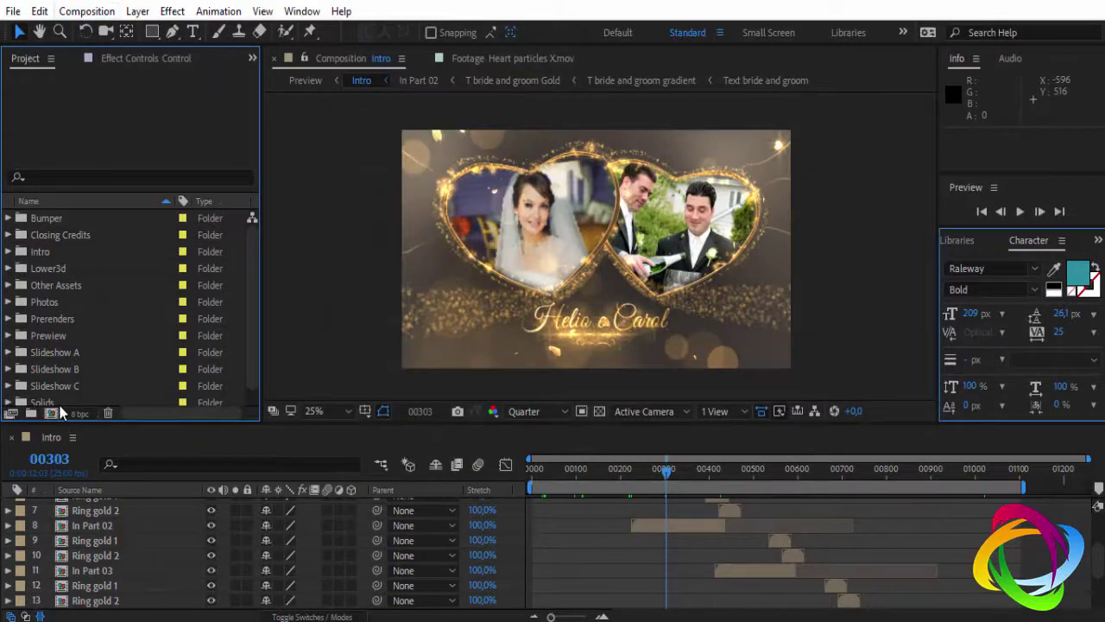
left_click(51, 414)
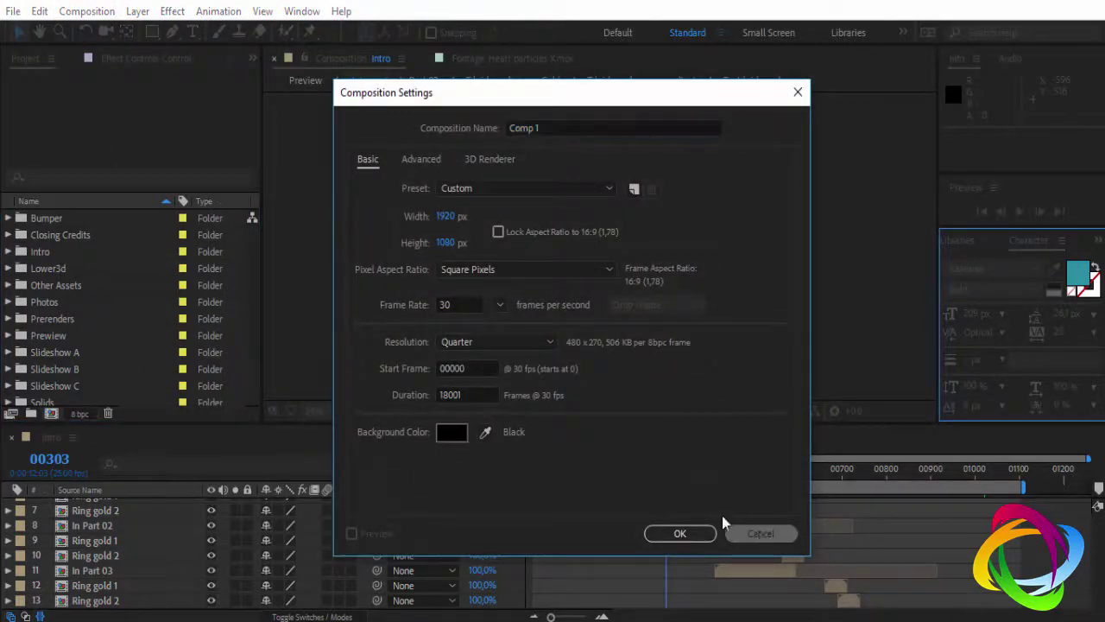
left_click(760, 533)
left_click(91, 12)
left_click(99, 31)
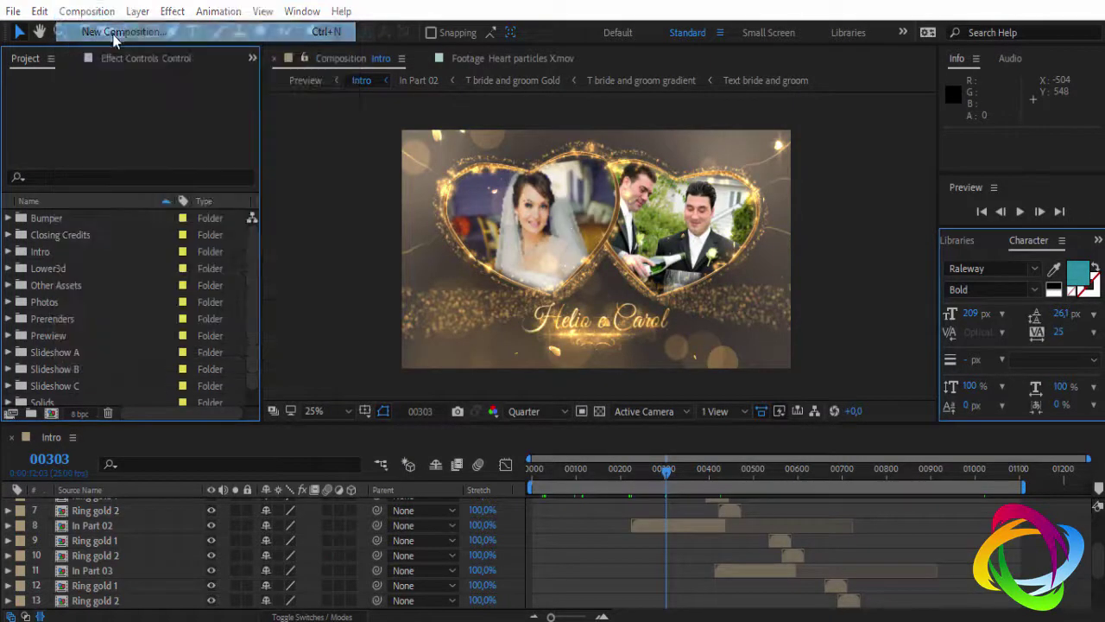
left_click(444, 394)
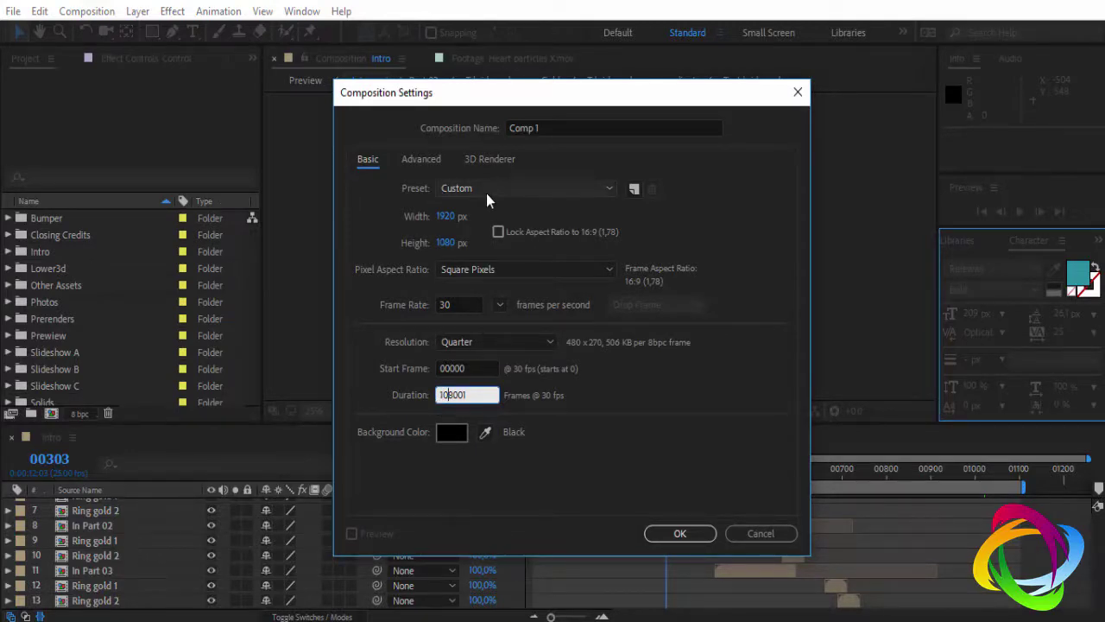
left_click(681, 534)
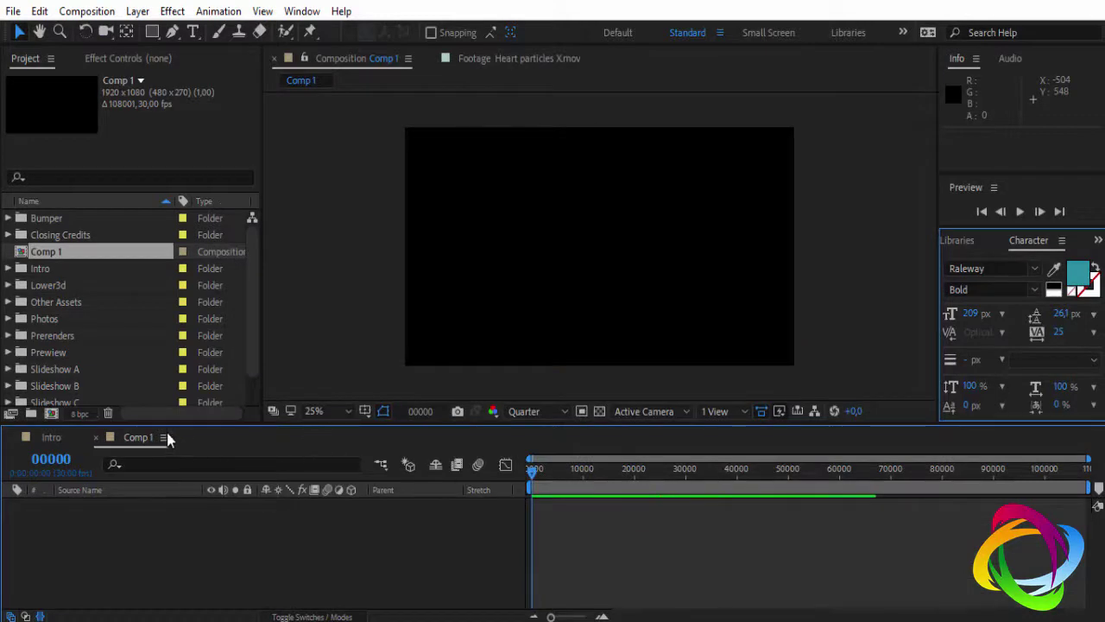
Step: Rename the new Comp 1 to HELIO
right_click(69, 249)
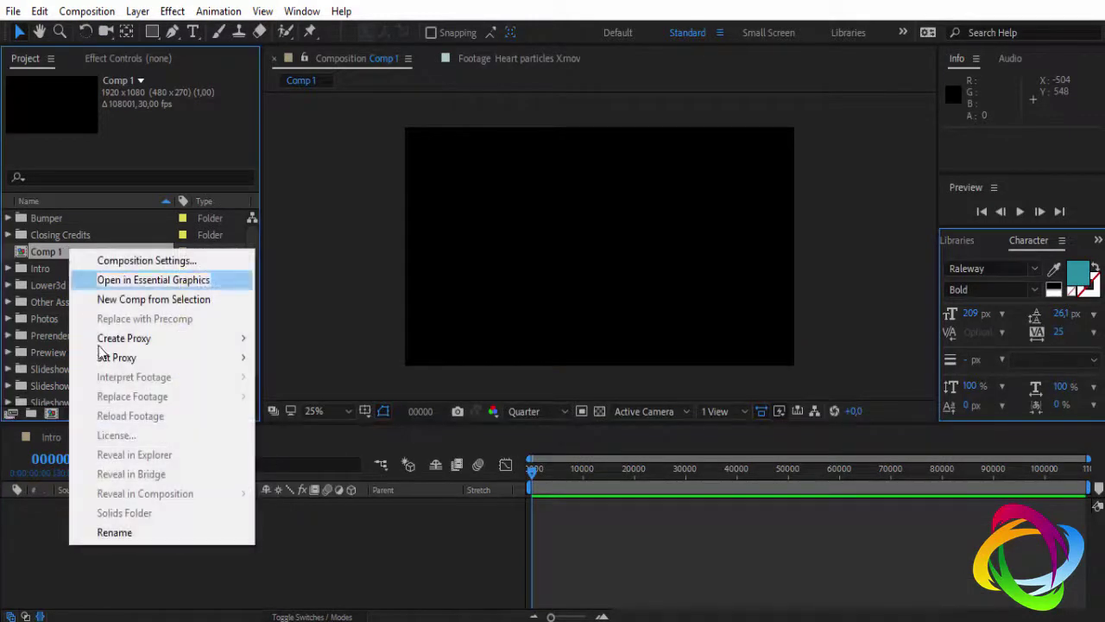
left_click(133, 529)
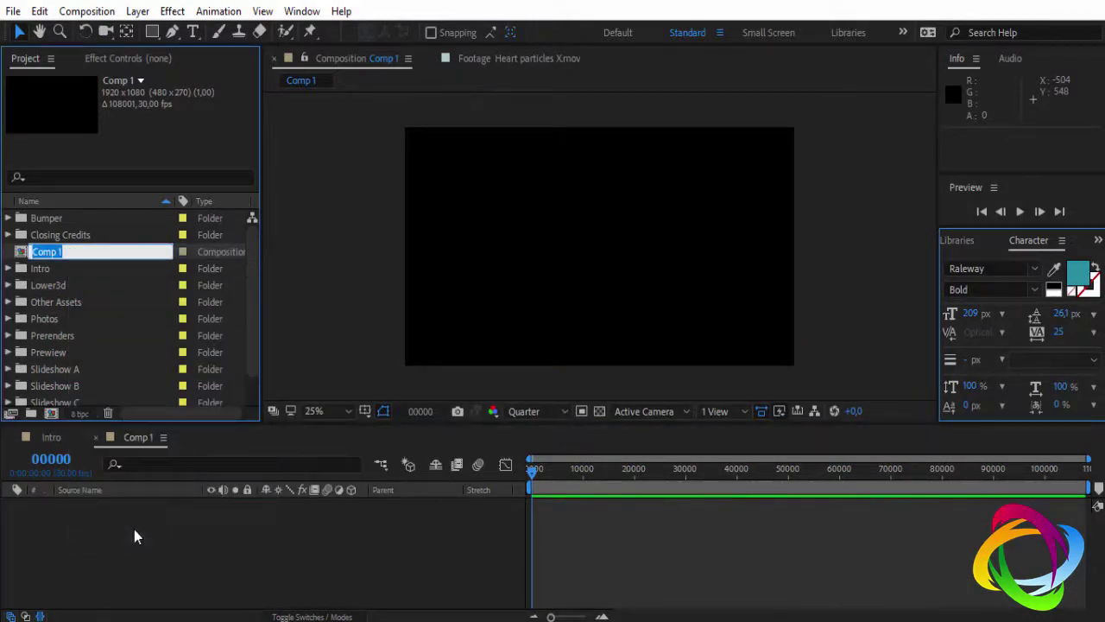
type("HELIO")
left_click(202, 533)
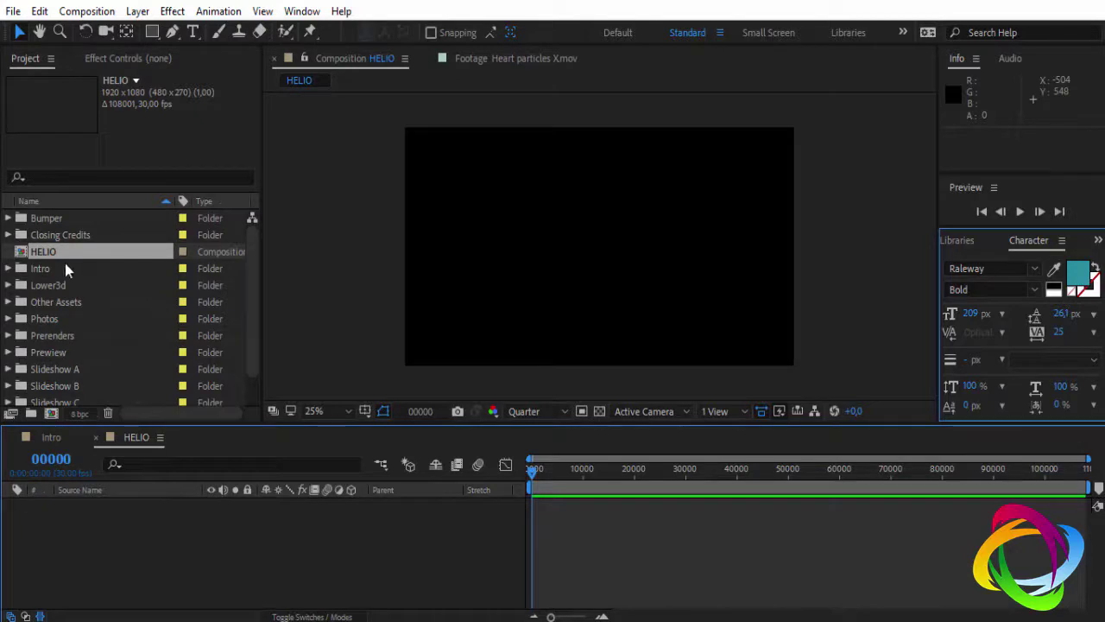
Step: Add the Bumper composition to the HELIO timeline and zoom in to view it
left_click(9, 217)
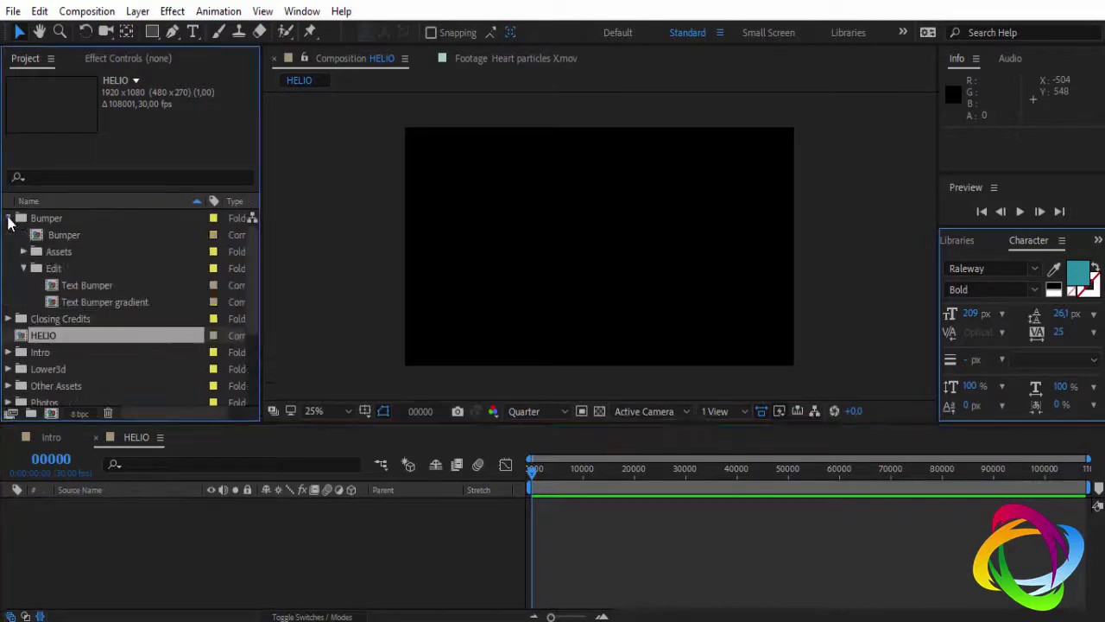
left_click(56, 237)
left_click_drag(62, 242, 136, 557)
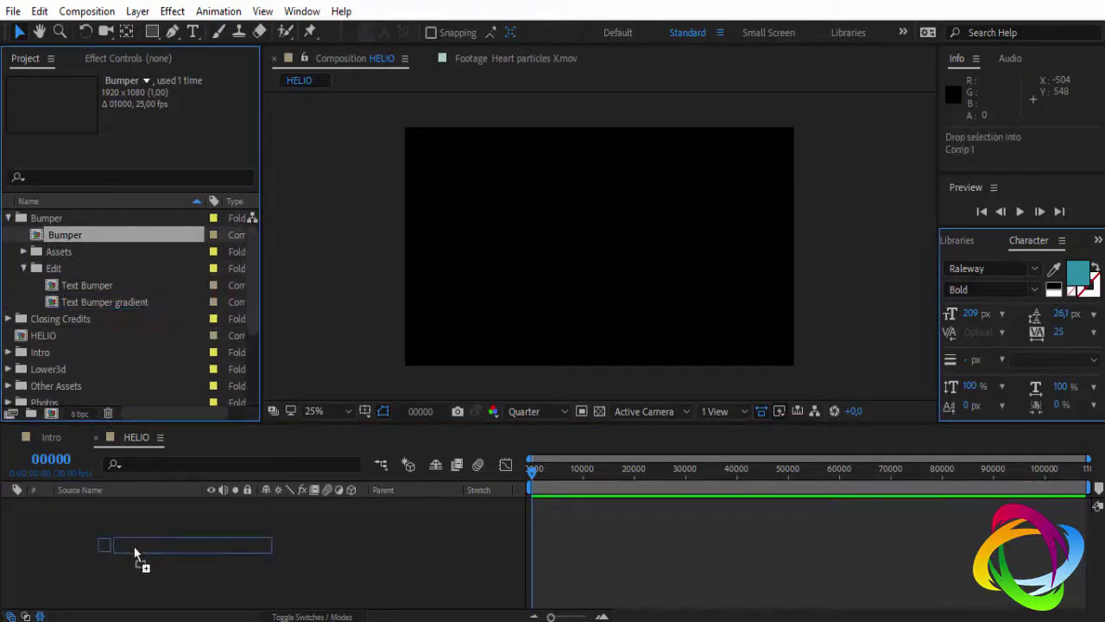
key("Caps_Lock")
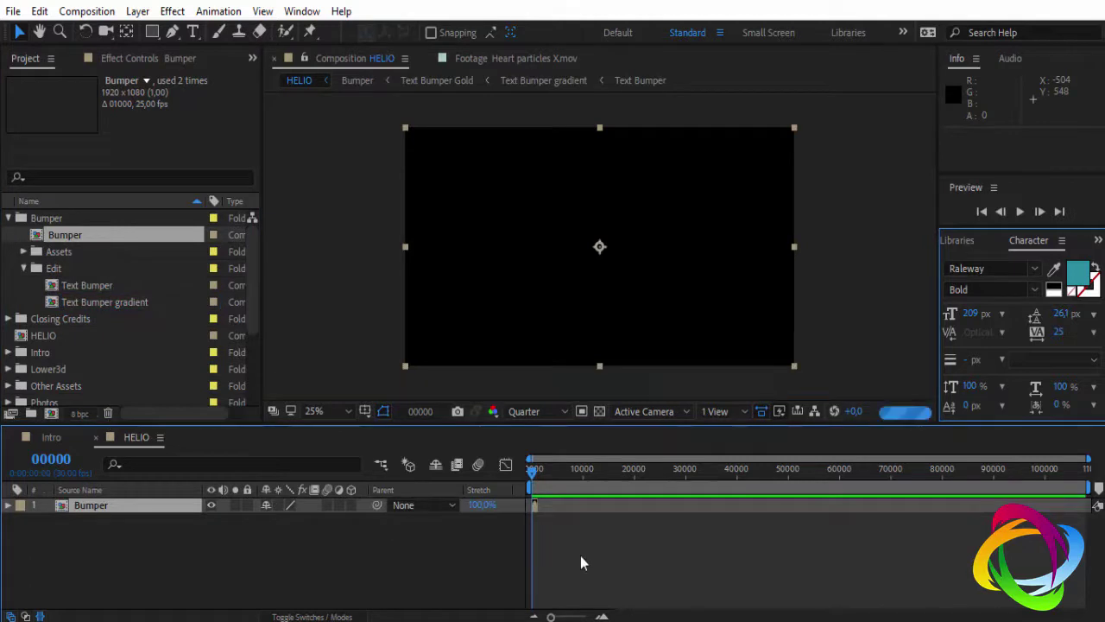
left_click_drag(551, 618, 585, 618)
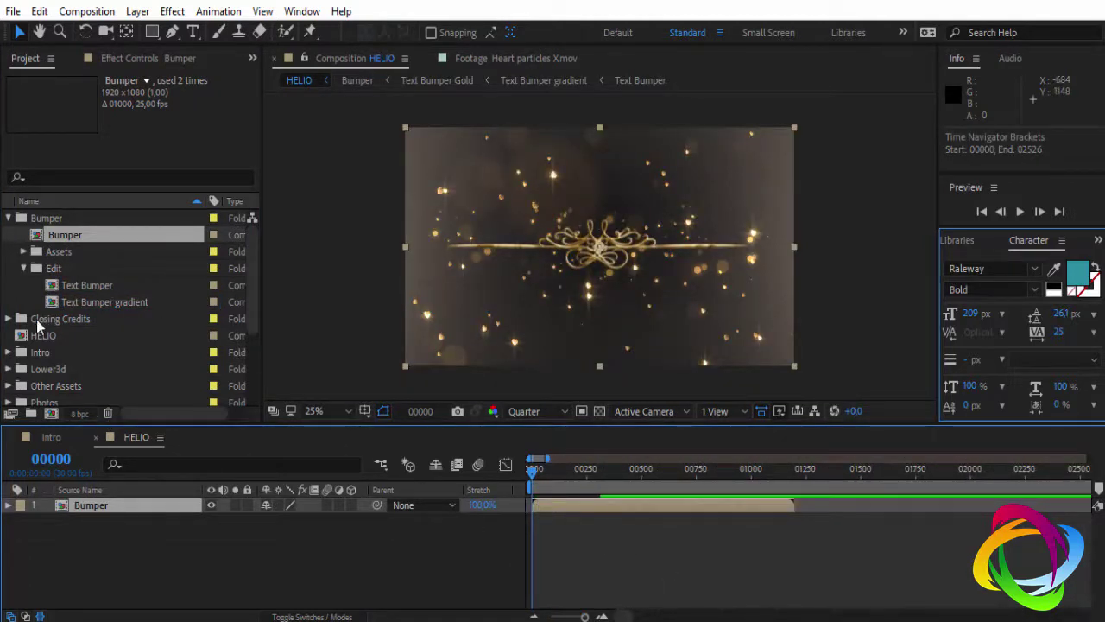
Step: Delete the Bumper composition and add the Intro composition to HELIO instead
left_click(12, 356)
left_click(9, 353)
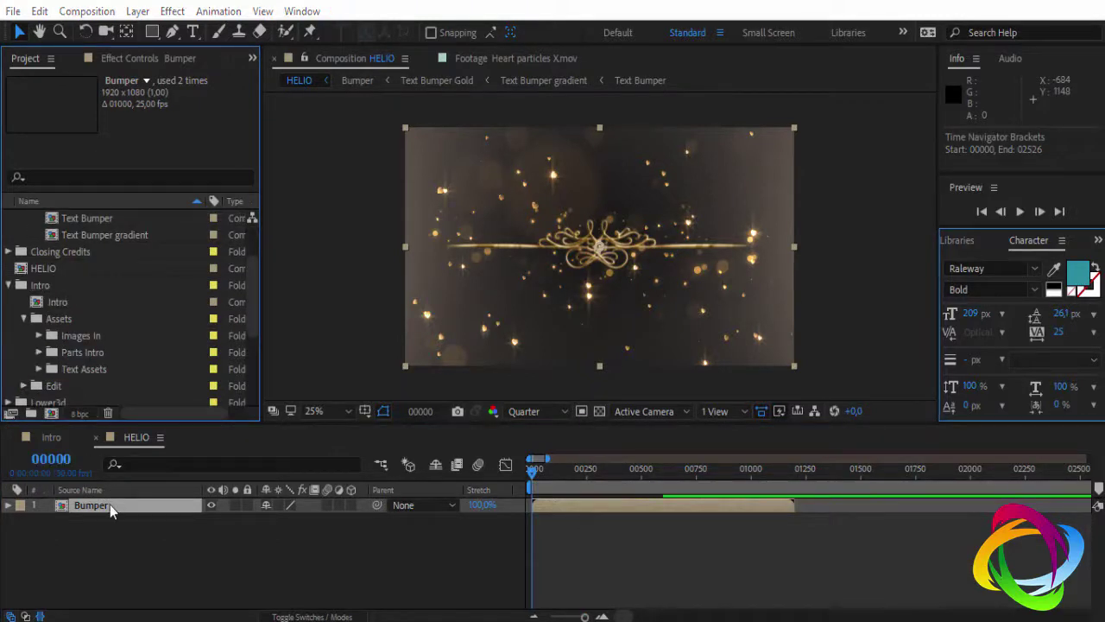
key("Delete")
left_click(611, 339)
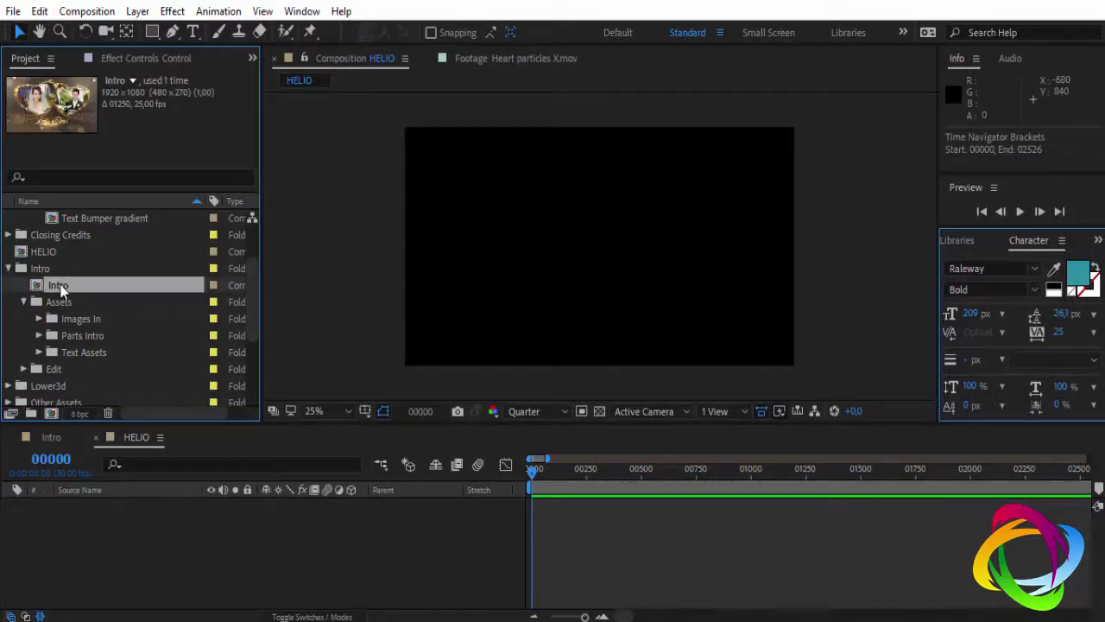
left_click_drag(57, 285, 107, 537)
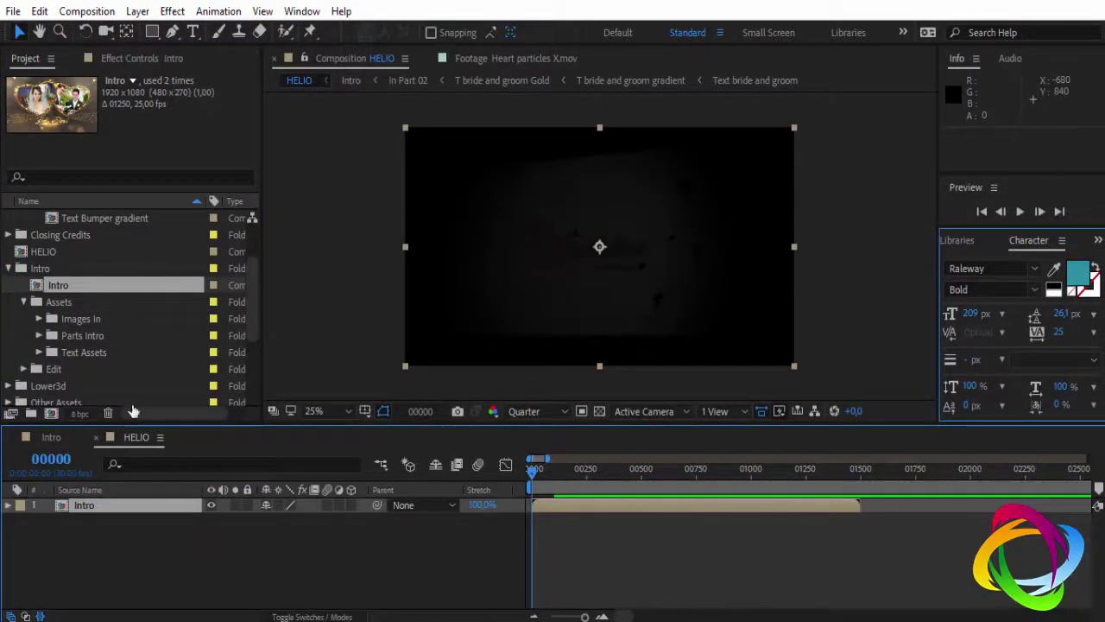
Step: Add the Slideshow A composition to the HELIO timeline as a new layer
scroll(67, 318, "down", 1)
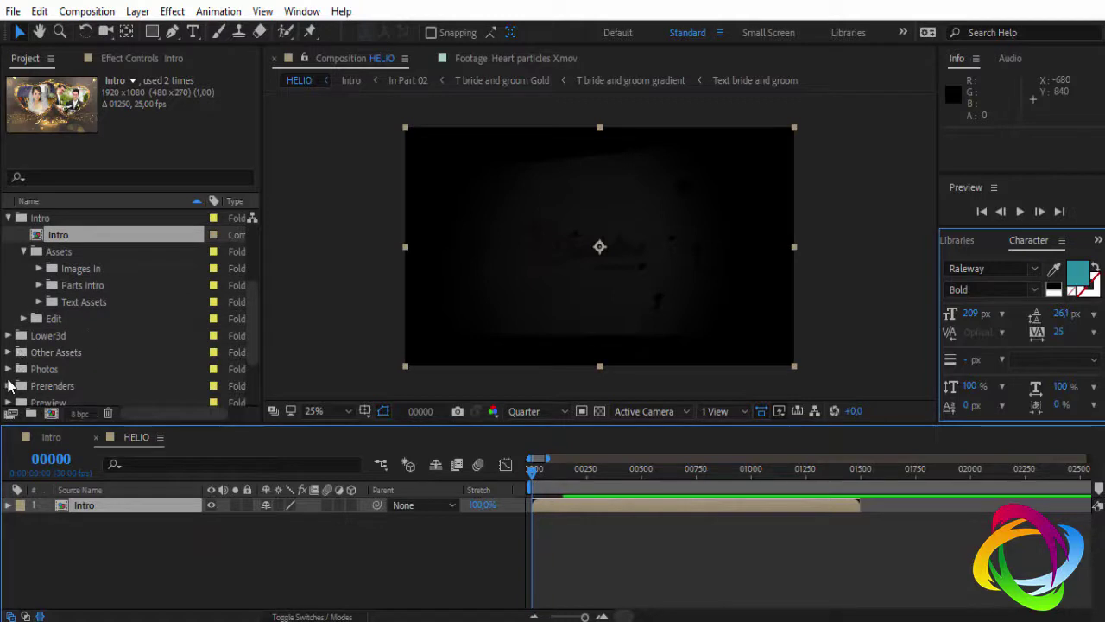
scroll(14, 377, "down", 1)
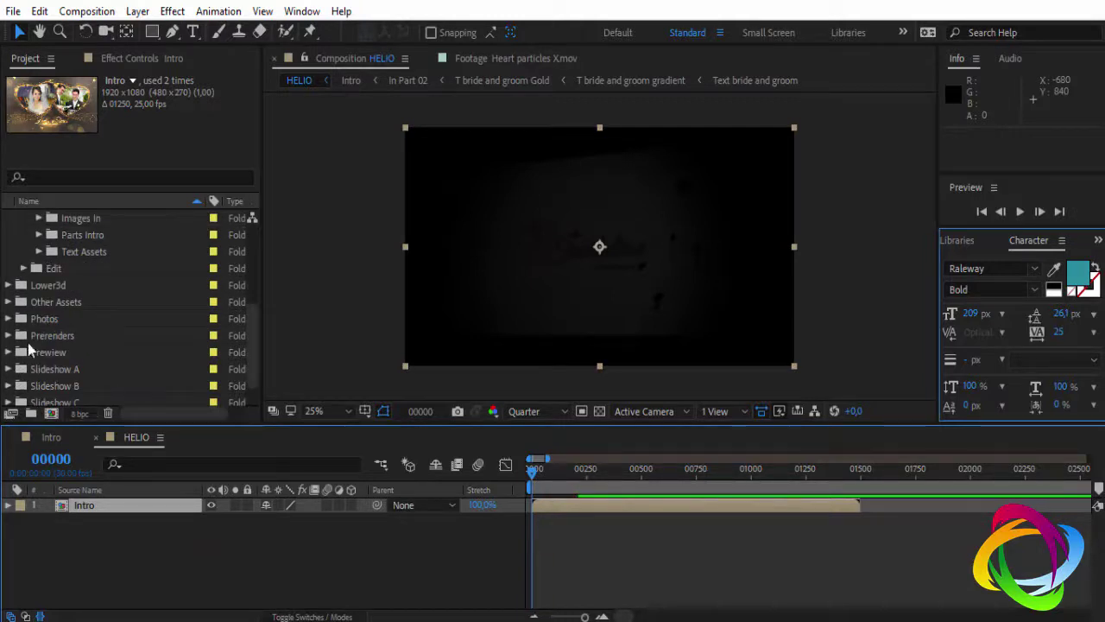
scroll(17, 353, "down", 1)
left_click(7, 336)
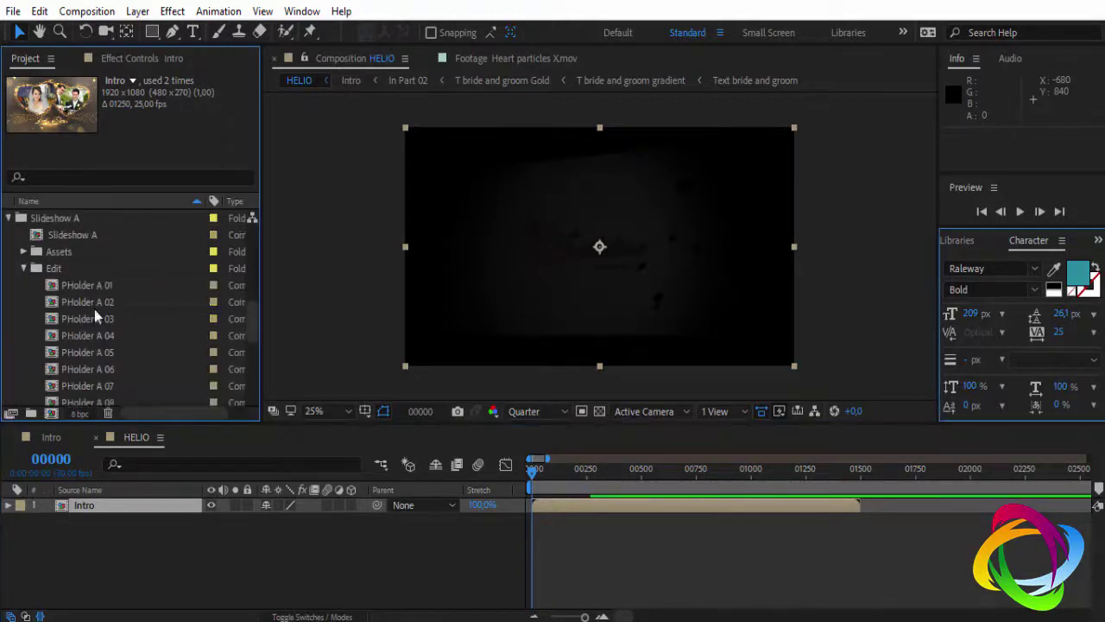
left_click(61, 235)
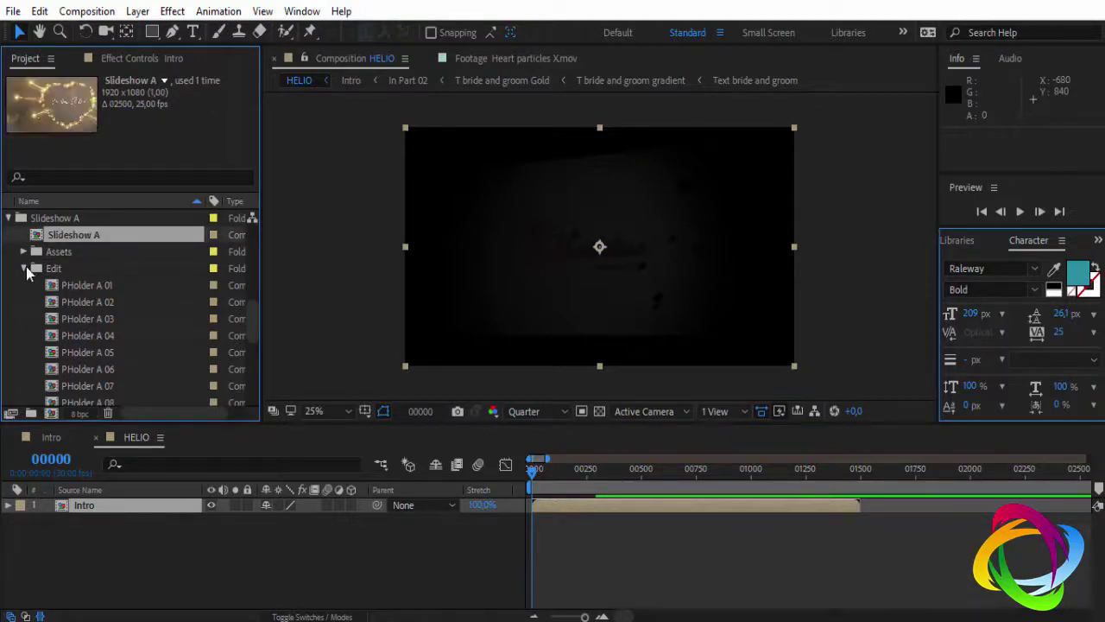
left_click(24, 269)
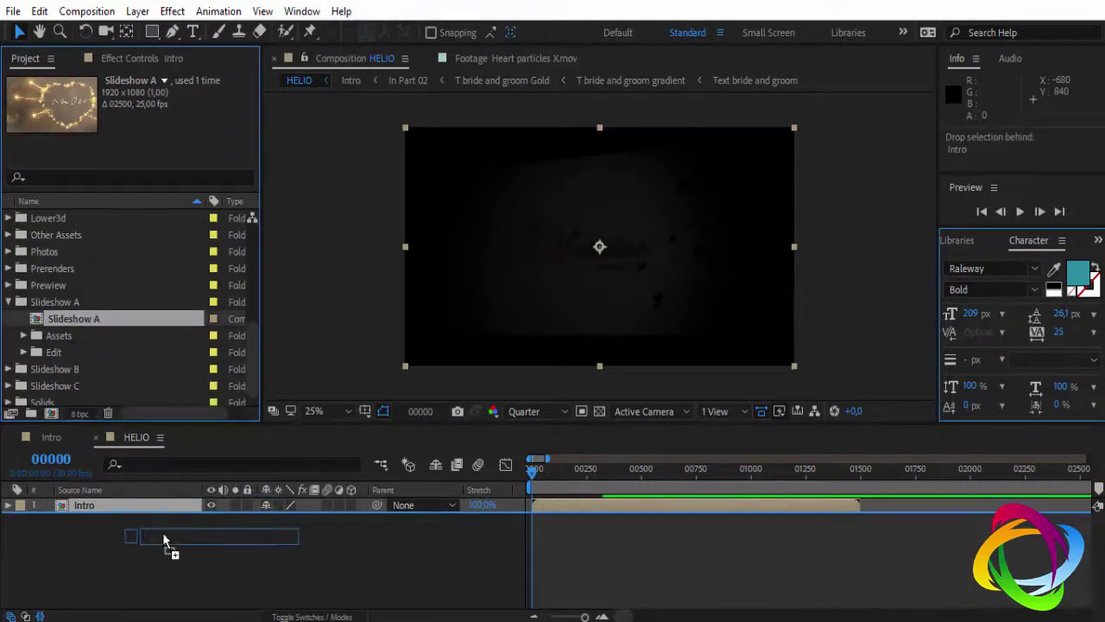
left_click_drag(82, 343, 163, 535)
Step: Shift Slideshow A to start at frame 01478 and preview the slideshow section
left_click_drag(664, 530, 827, 527)
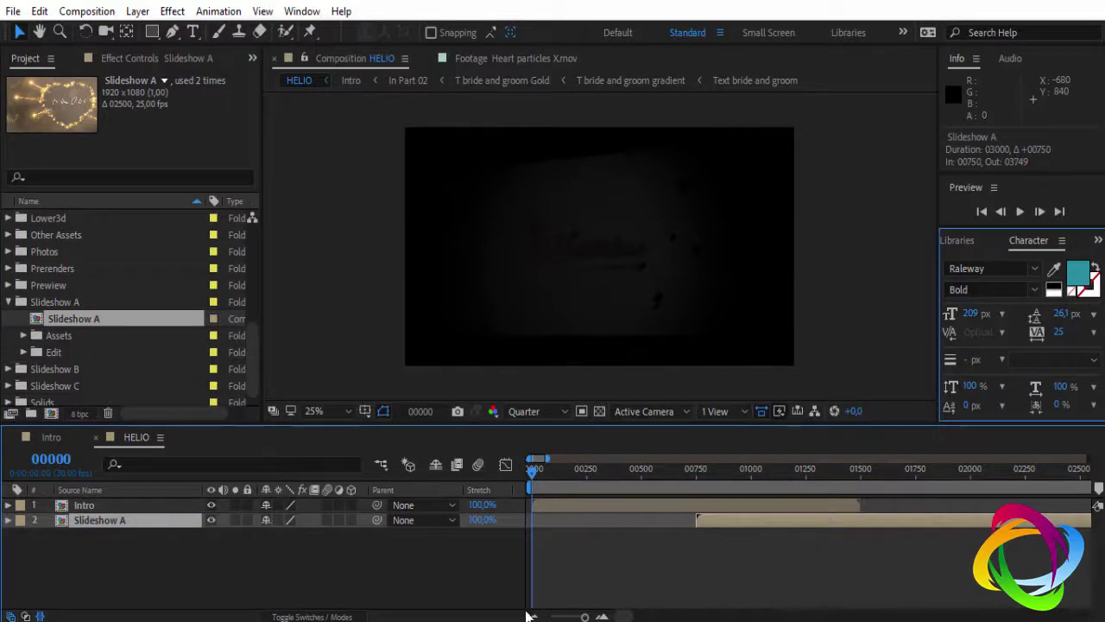
left_click_drag(584, 616, 583, 616)
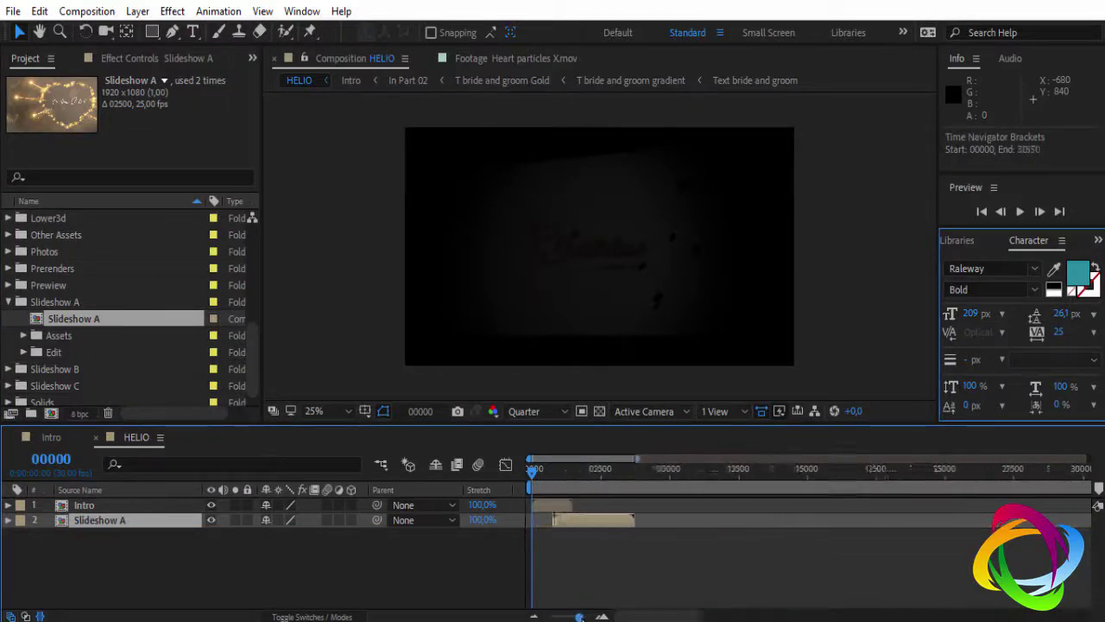
left_click_drag(652, 519, 704, 527)
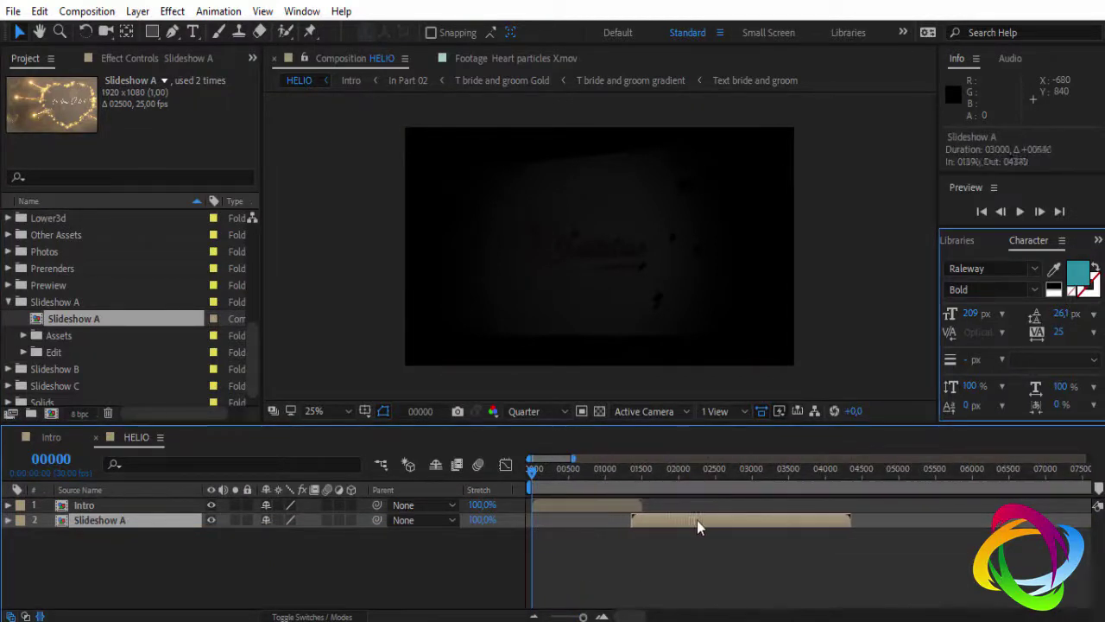
mouse_move(634, 469)
left_mouse_down()
mouse_move(633, 488)
mouse_move(681, 479)
left_mouse_up()
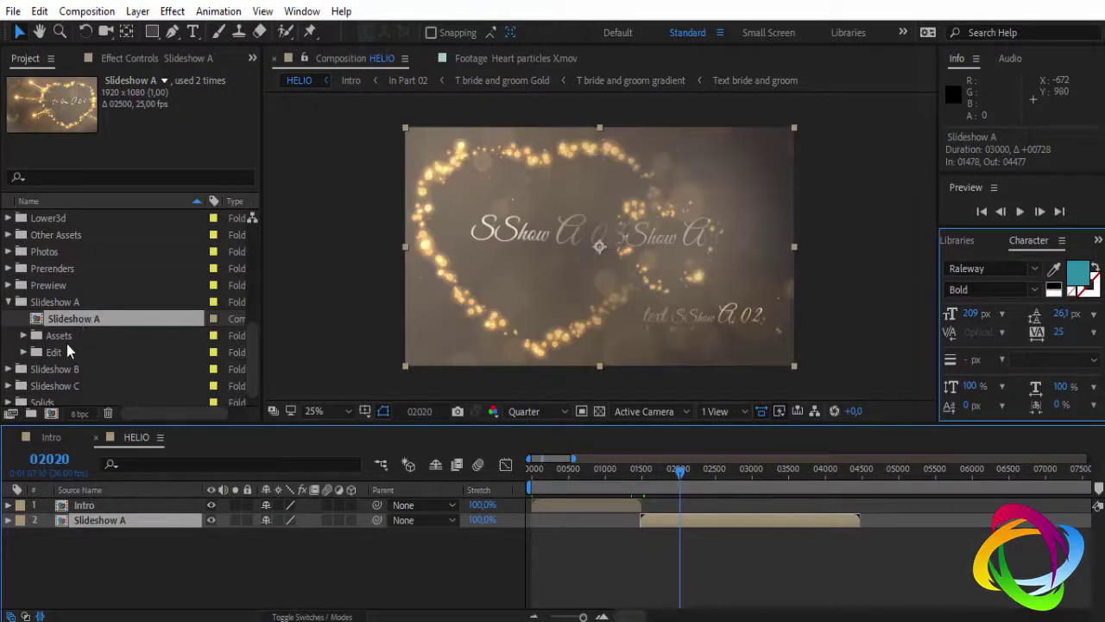
left_click(9, 218)
Step: Add Lower3d left to HELIO and move it above the Intro layer
left_click(65, 235)
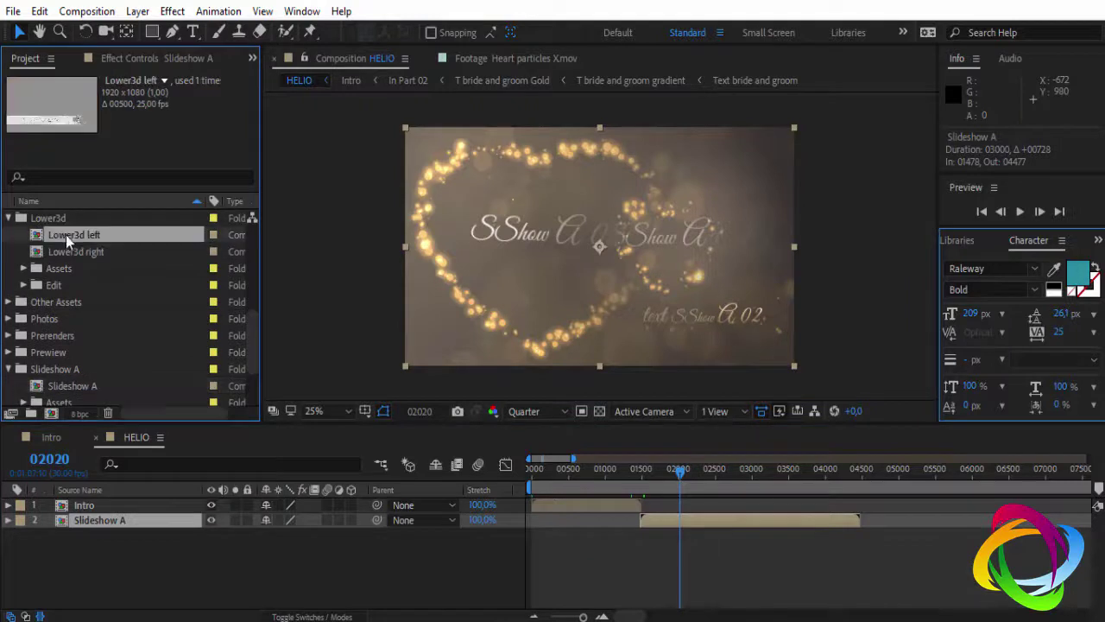
left_click_drag(92, 241, 157, 507)
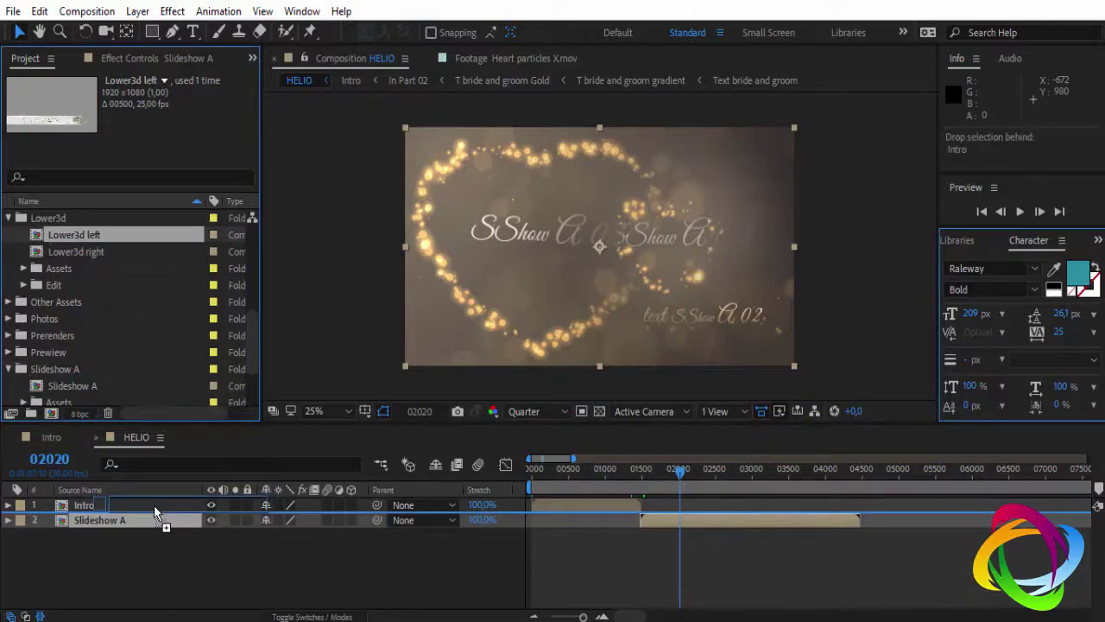
left_click(555, 485)
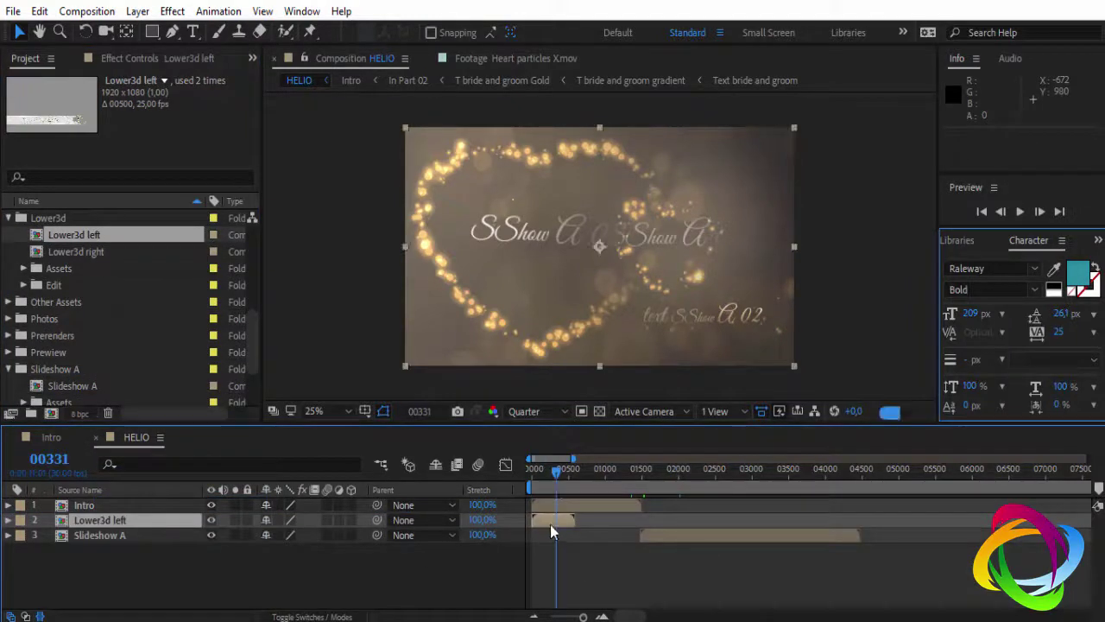
left_click(118, 517)
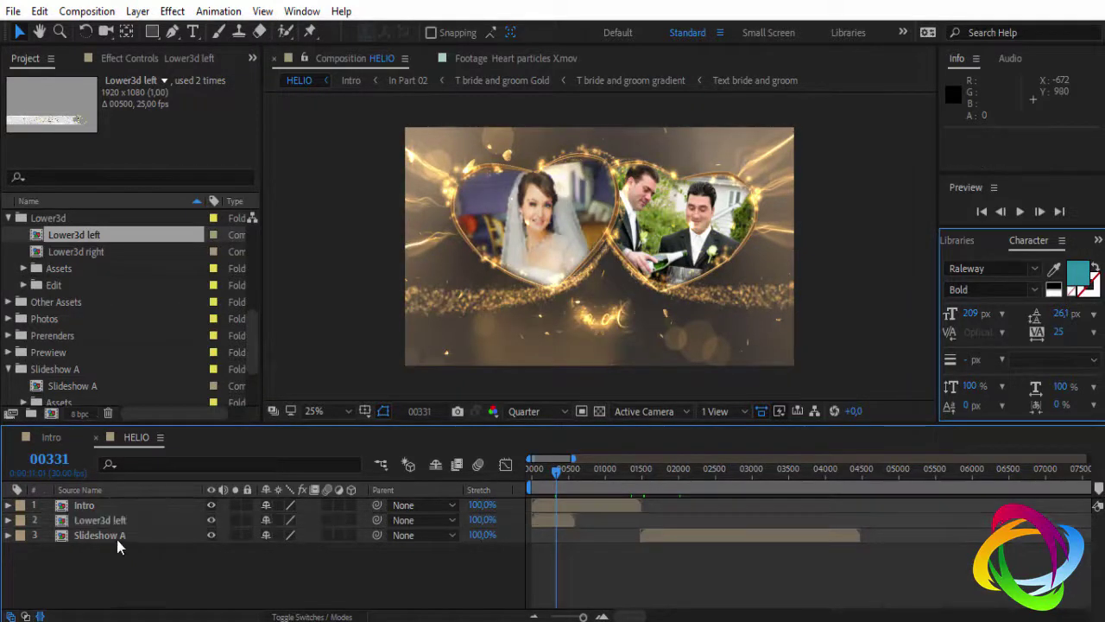
left_click_drag(117, 519, 117, 503)
Step: Make Lower3d left start at frame 01711 and preview it around frame 01887
left_click_drag(559, 472, 664, 468)
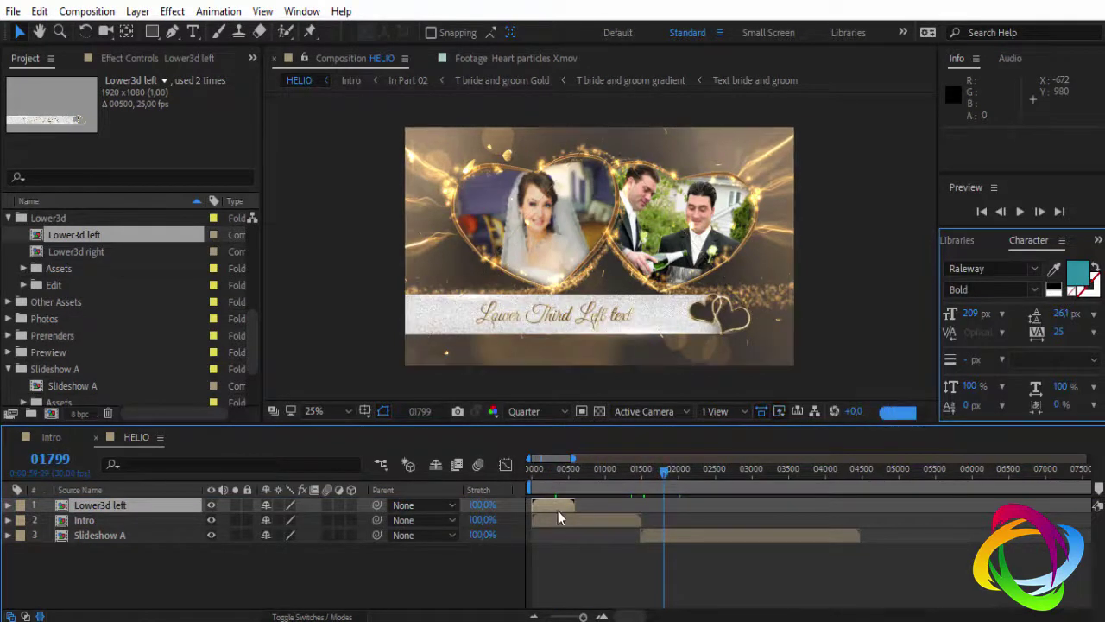
left_click_drag(558, 510, 673, 503)
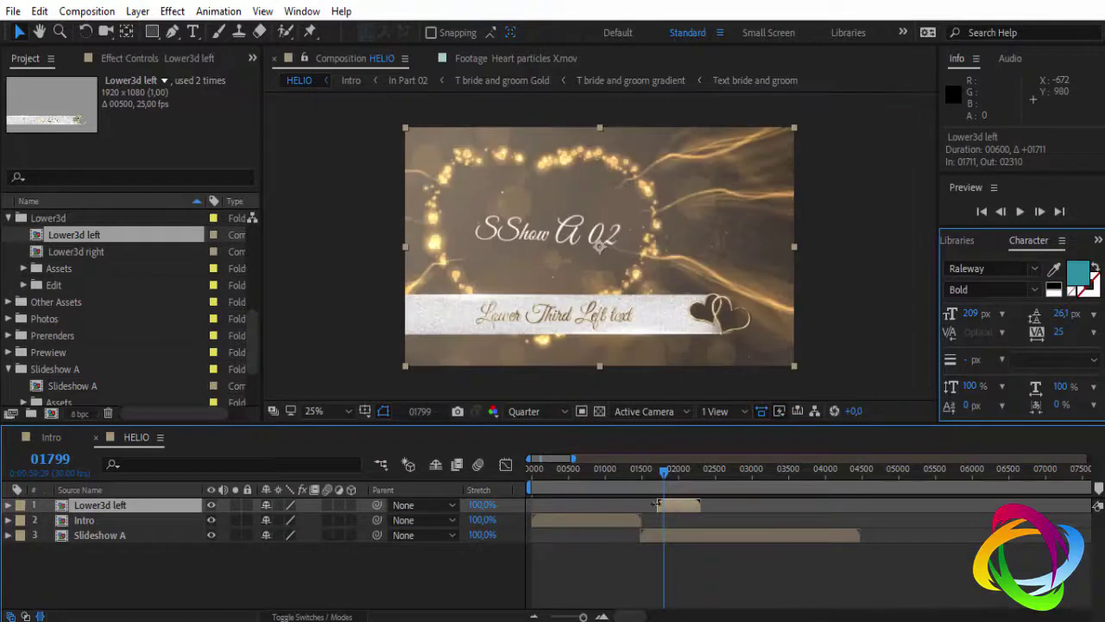
left_click(655, 472)
left_click_drag(655, 472, 671, 472)
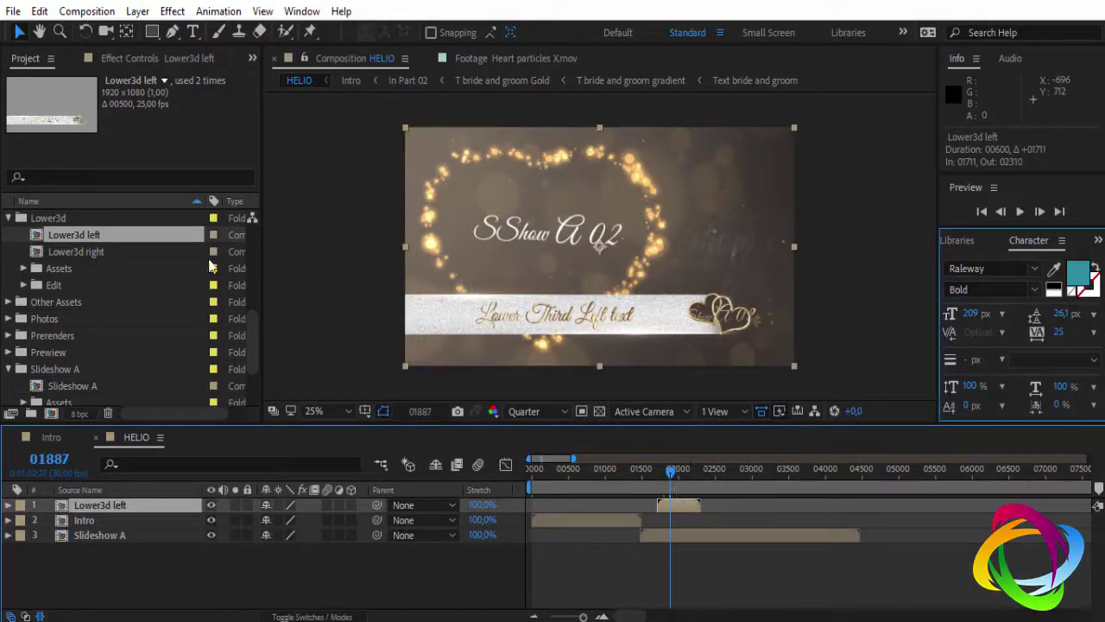
Step: Replace the Text L3d left title 'Lower Third Left text' with 'Photoembranco', then return to HELIO
double_click(89, 231)
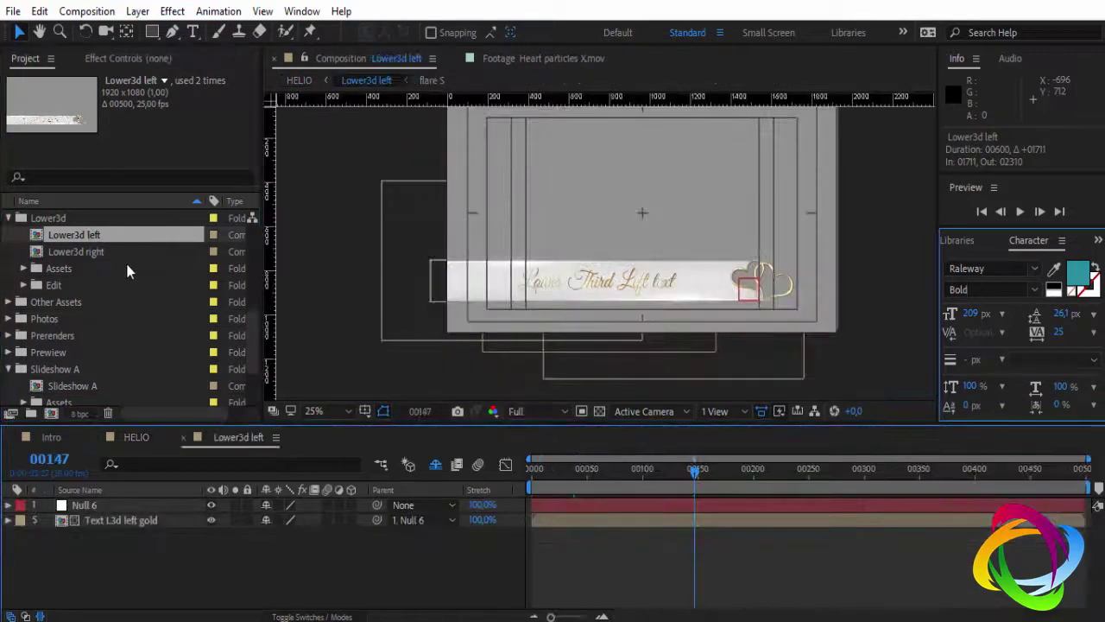
left_click(181, 438)
left_click(24, 285)
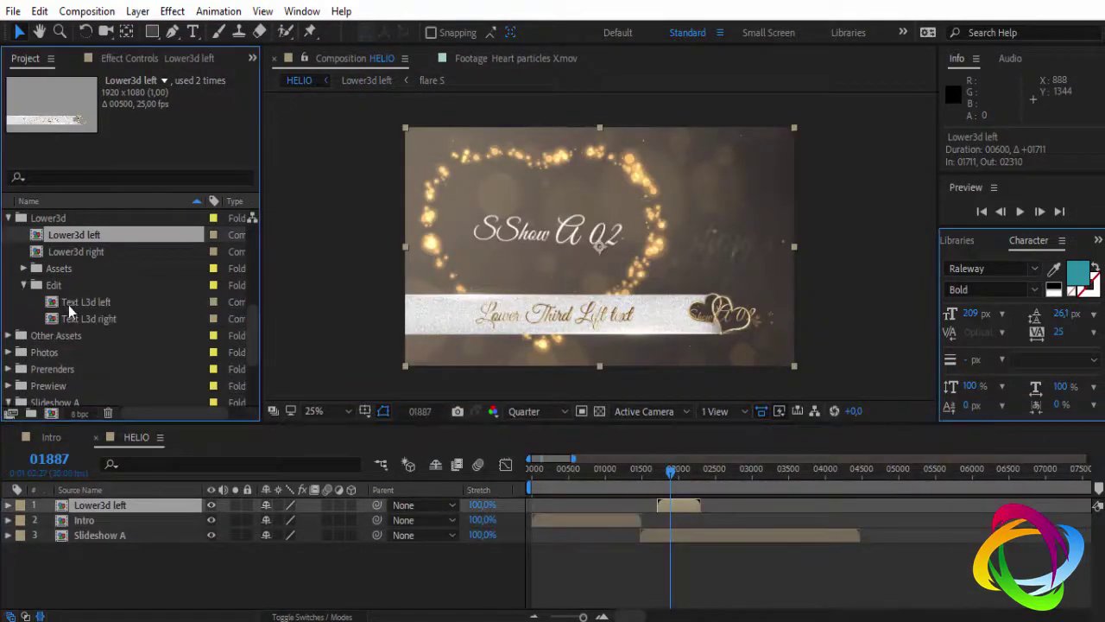
double_click(79, 302)
double_click(139, 504)
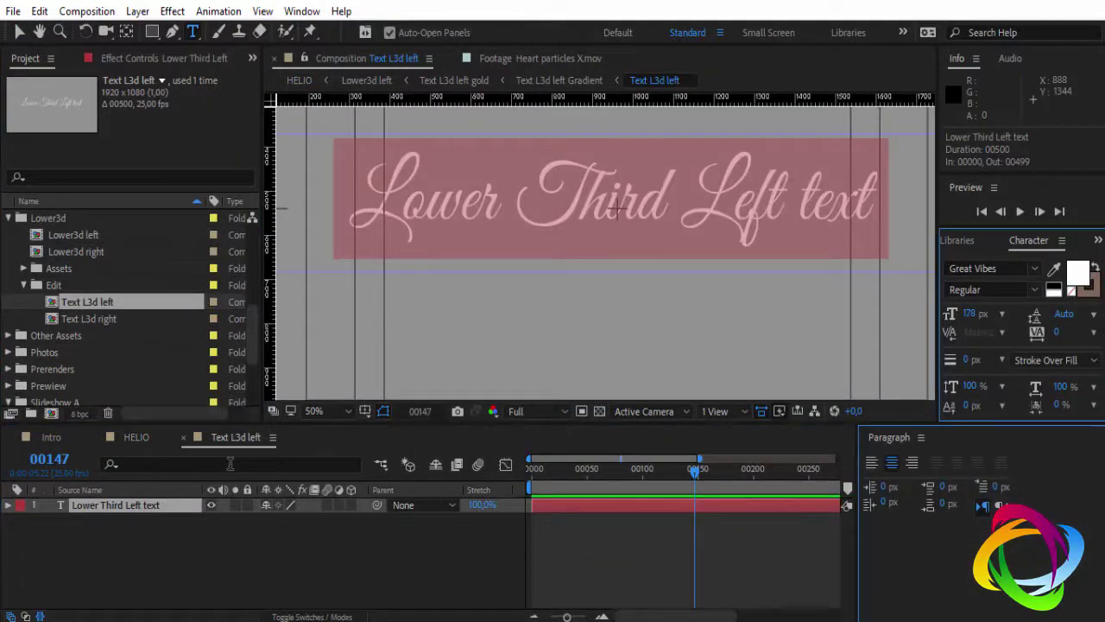
type("Photoem")
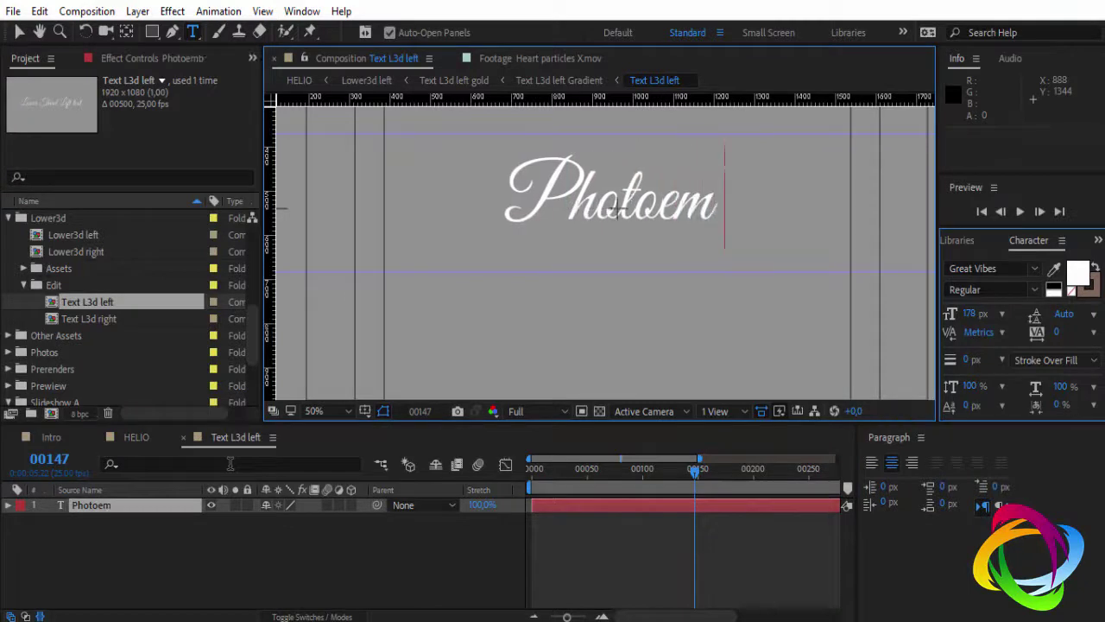
type("branco")
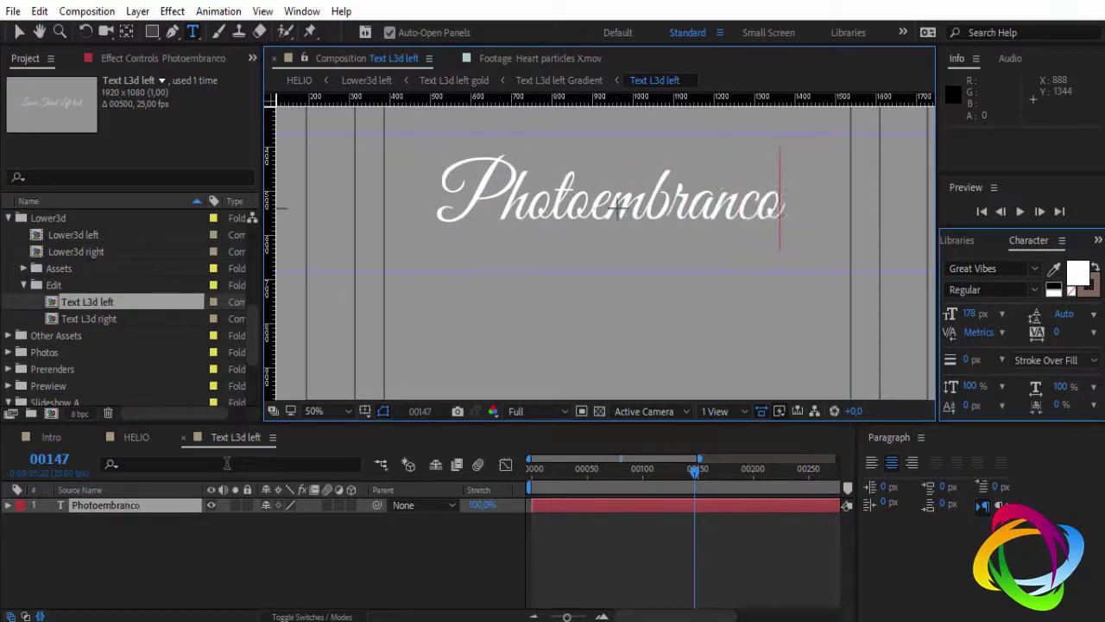
left_click(183, 436)
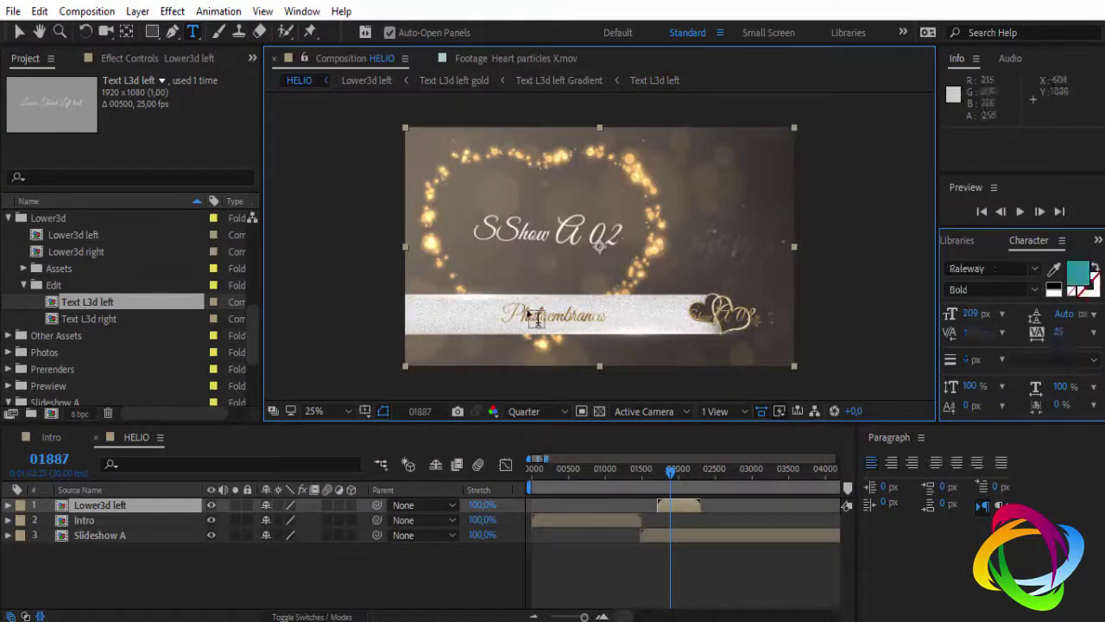
Step: Leave text editing and close the Paragraph panel
key("v")
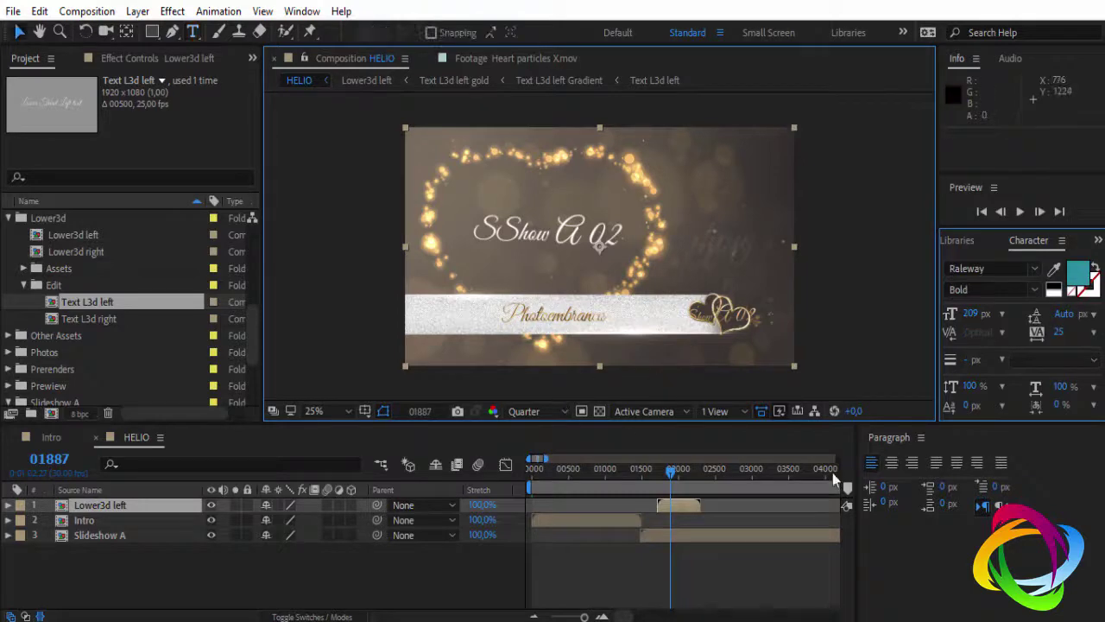
left_click(920, 438)
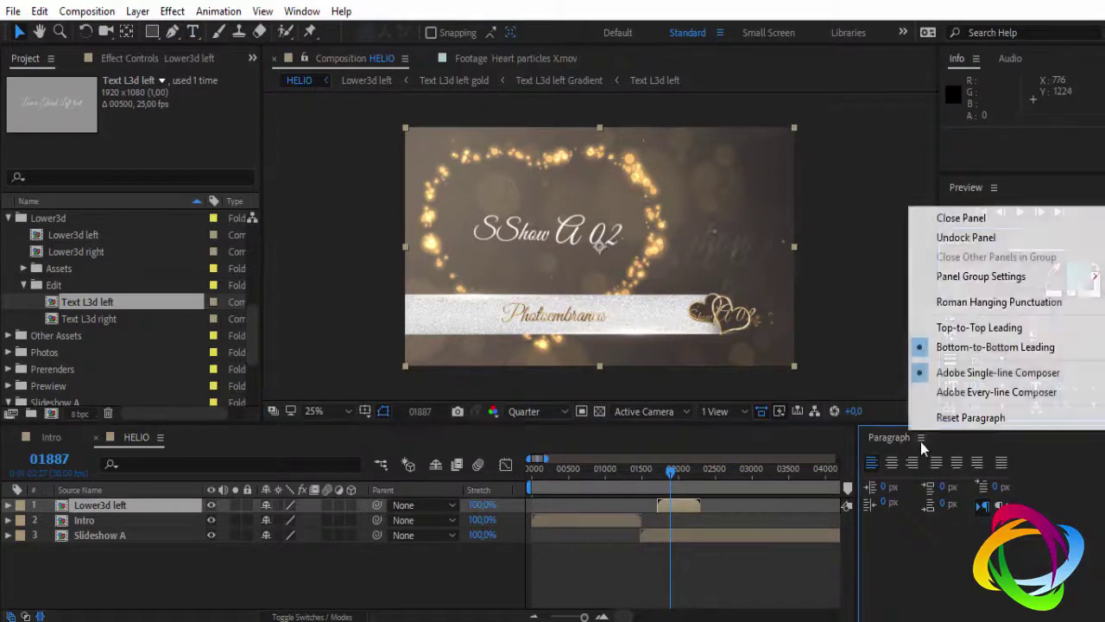
left_click(937, 217)
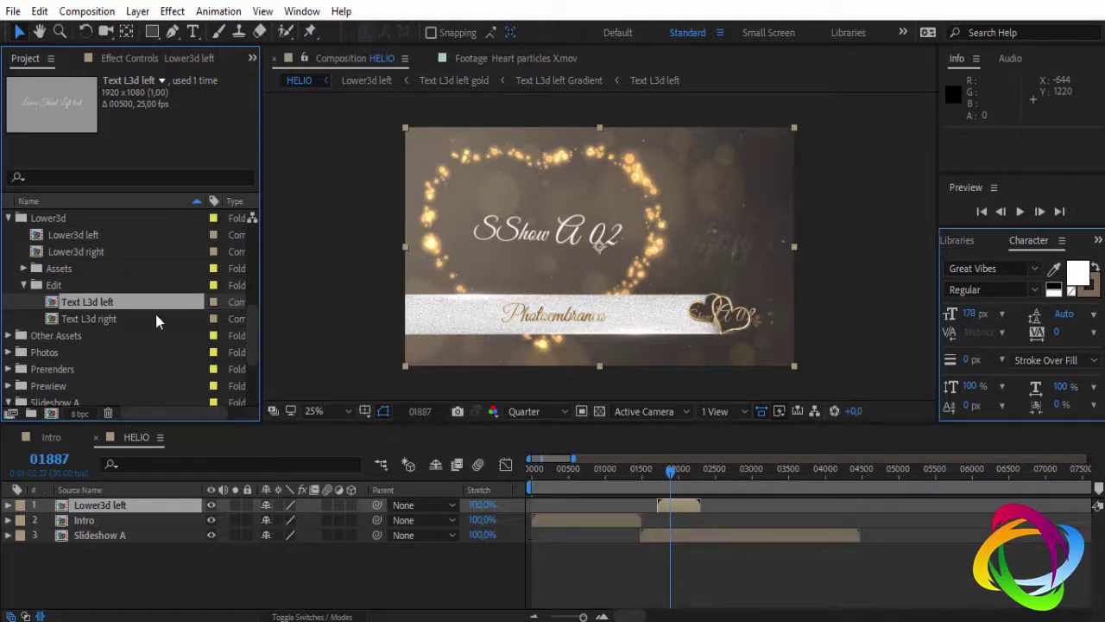
Step: Collapse the Slideshow A, Intro and Bumper folders in the Project panel
scroll(70, 307, "down", 3)
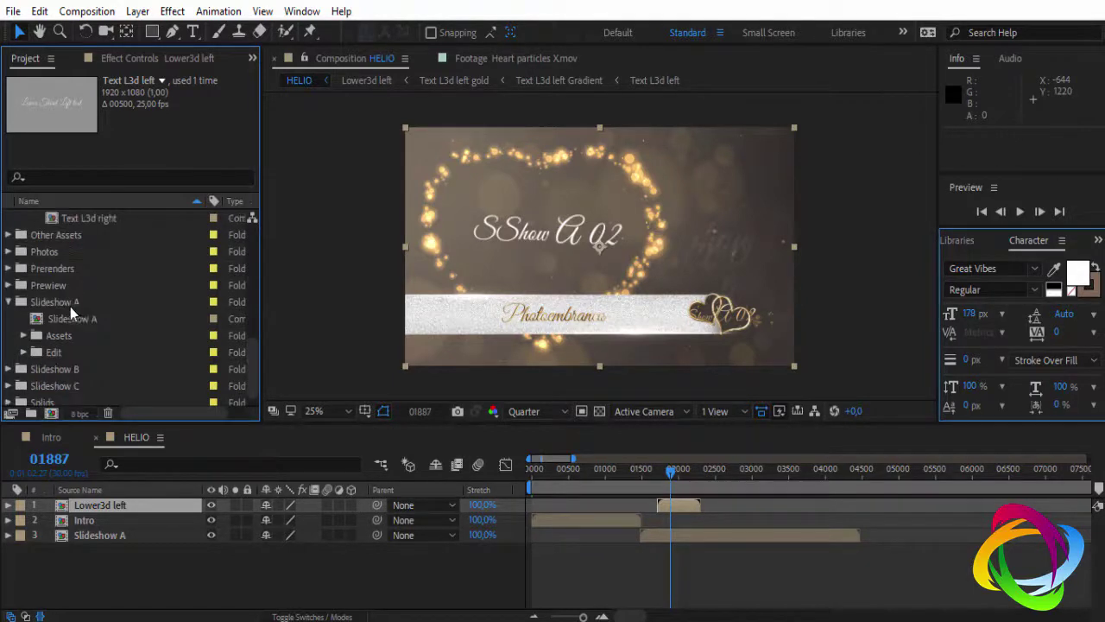
left_click(9, 302)
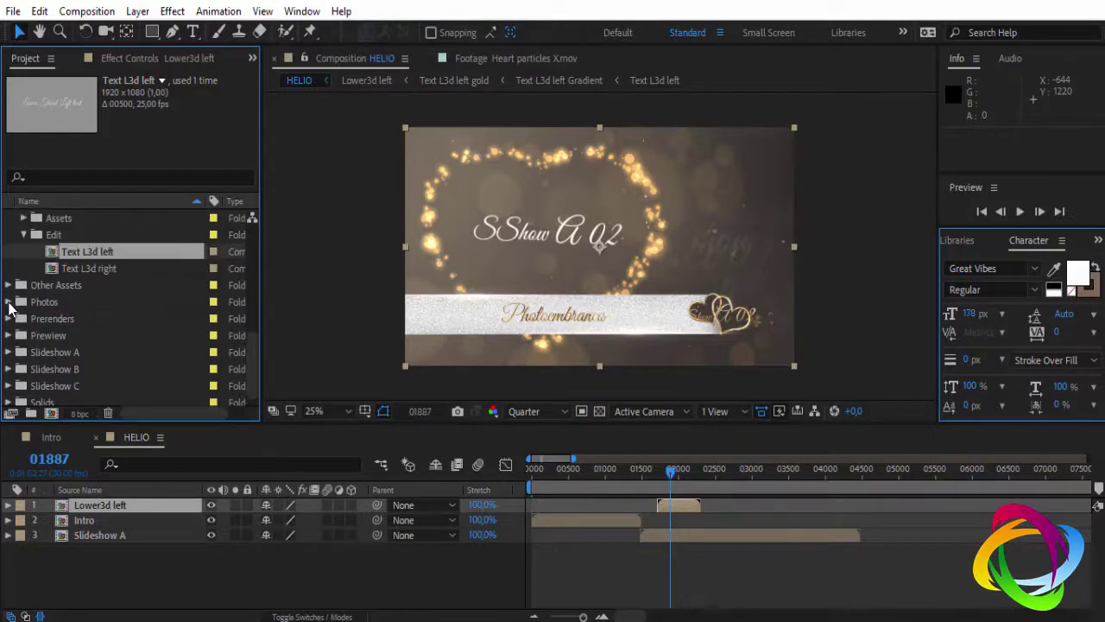
scroll(22, 259, "up", 4)
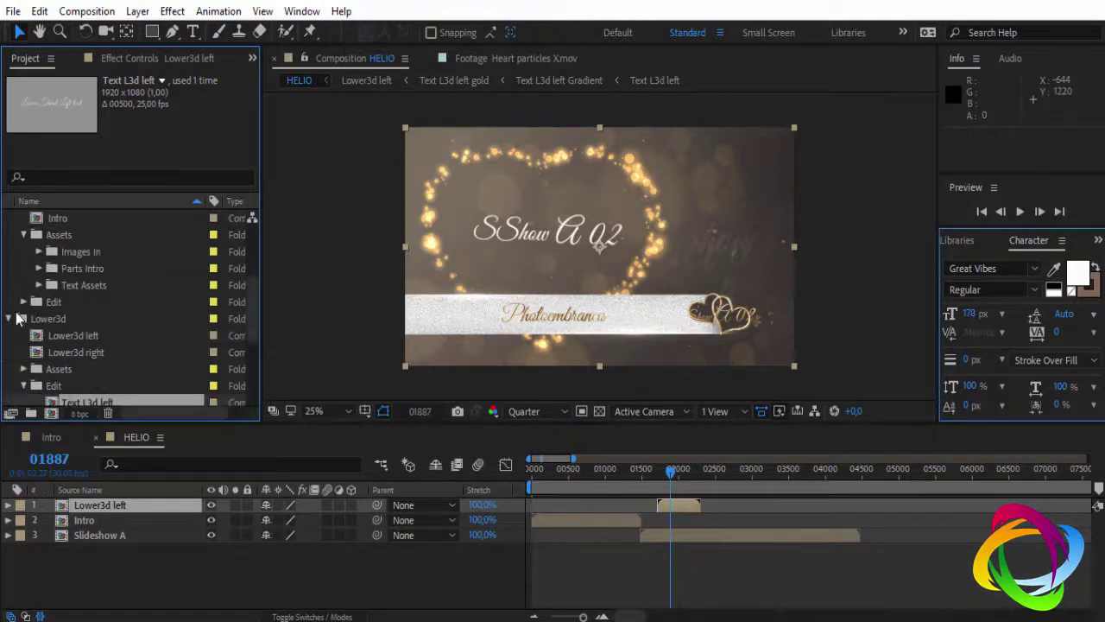
scroll(10, 323, "up", 2)
scroll(7, 313, "up", 2)
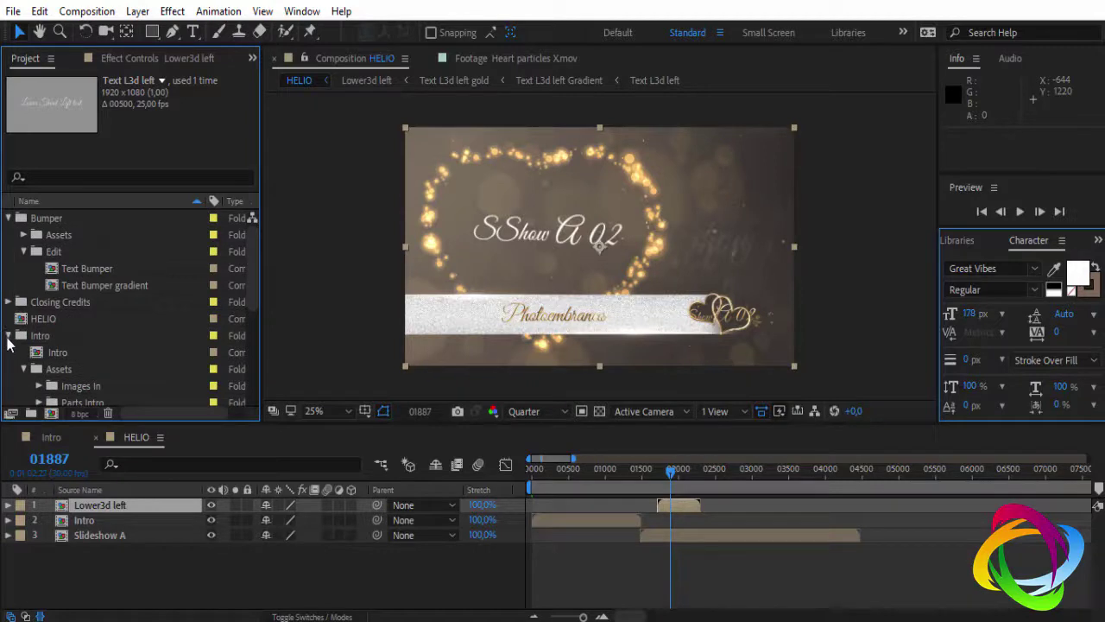
left_click(9, 335)
left_click(23, 252)
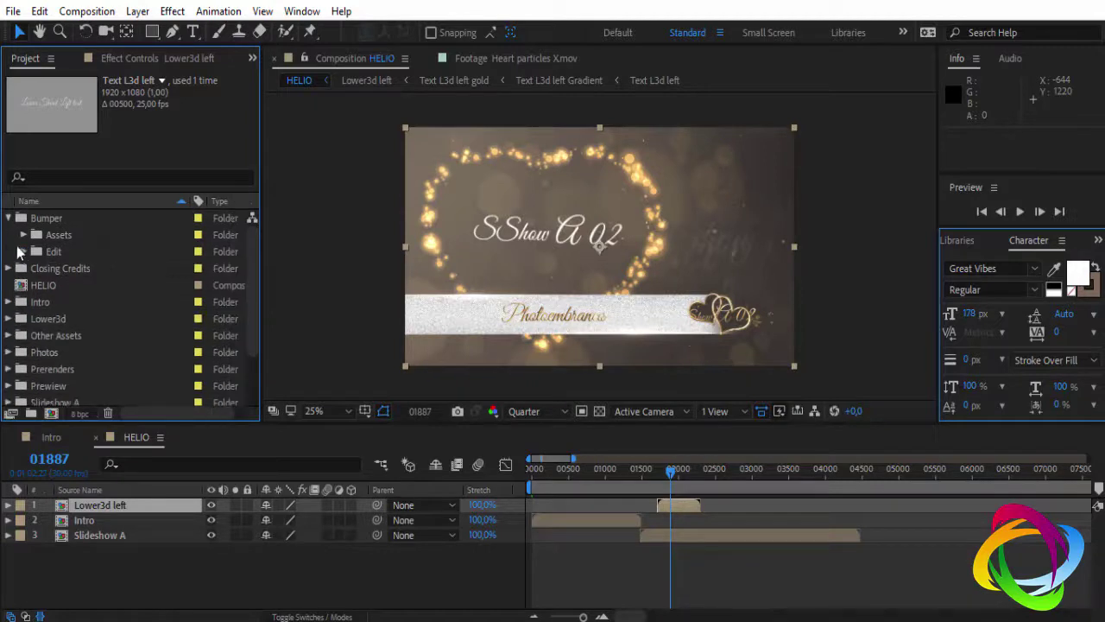
left_click(8, 219)
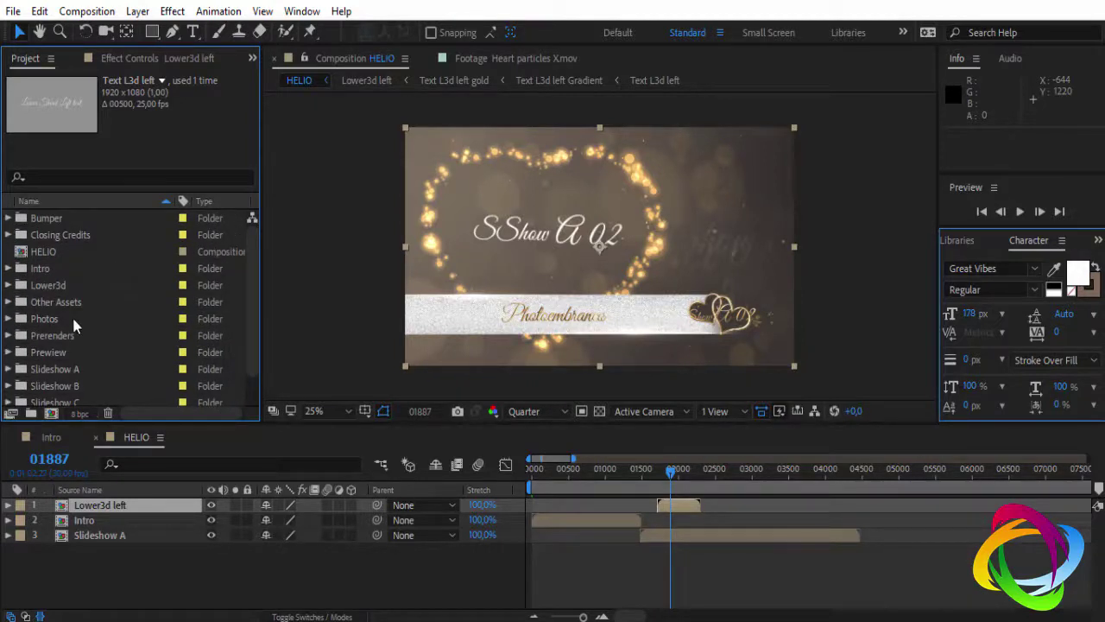
scroll(82, 330, "down", 1)
scroll(29, 288, "up", 1)
scroll(73, 297, "down", 1)
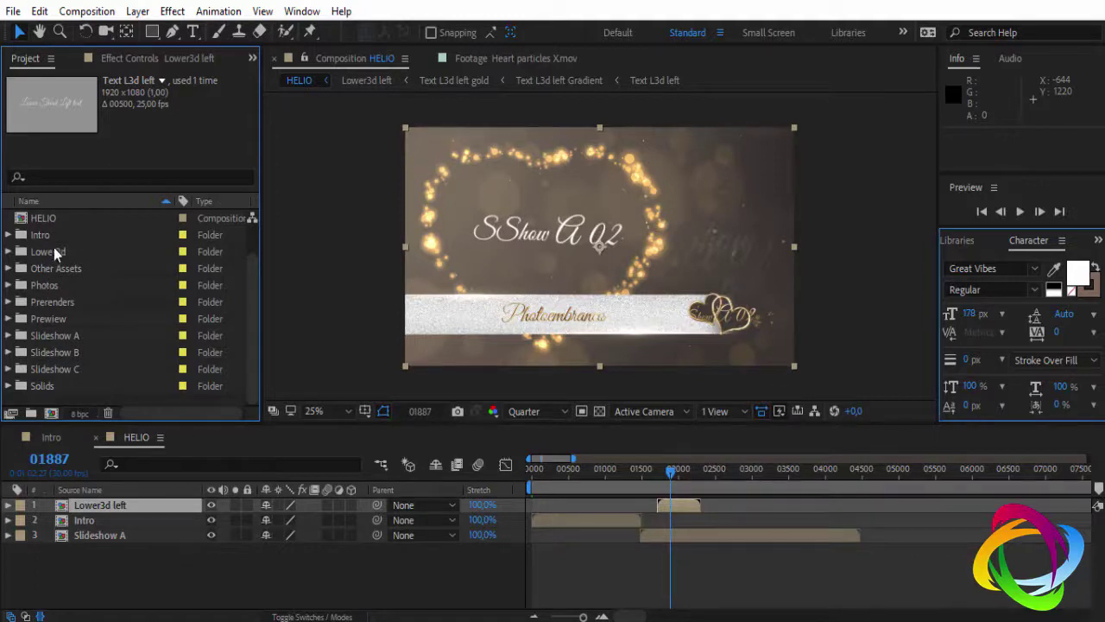
scroll(71, 248, "up", 1)
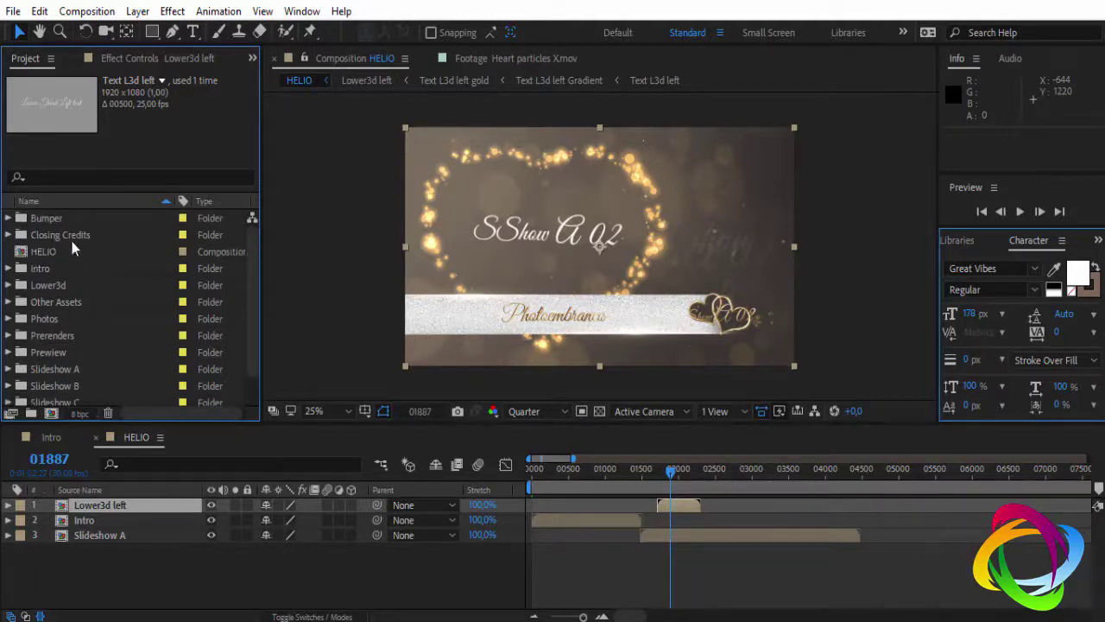
Step: Add Closing Credits as HELIO's top layer from frame 04393 to 05592, then scrub through it
left_click(9, 234)
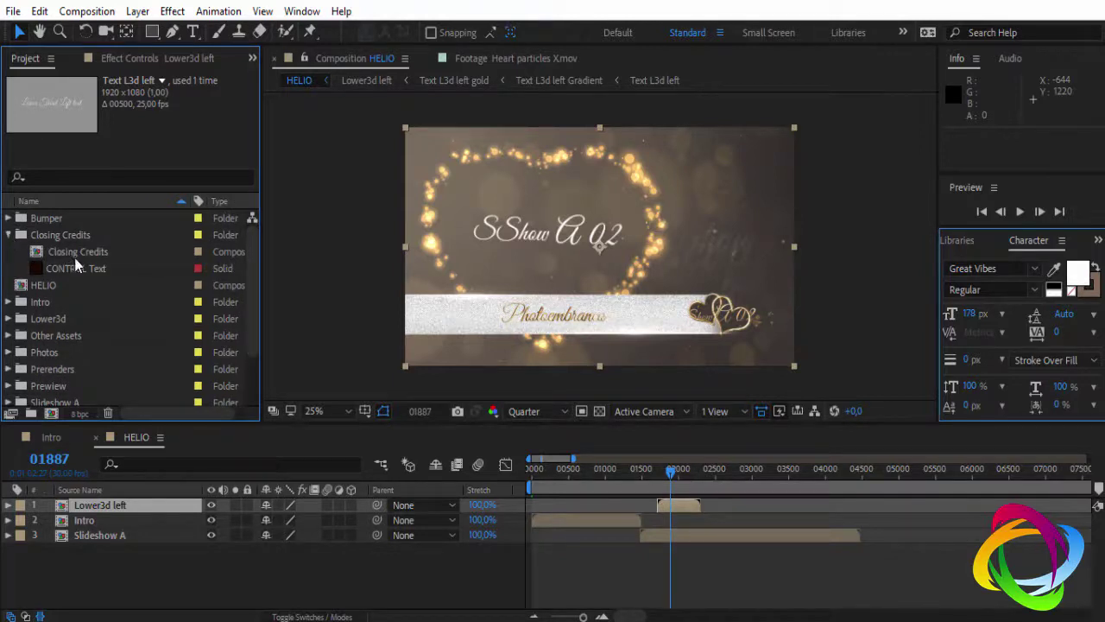
left_click_drag(78, 253, 183, 490)
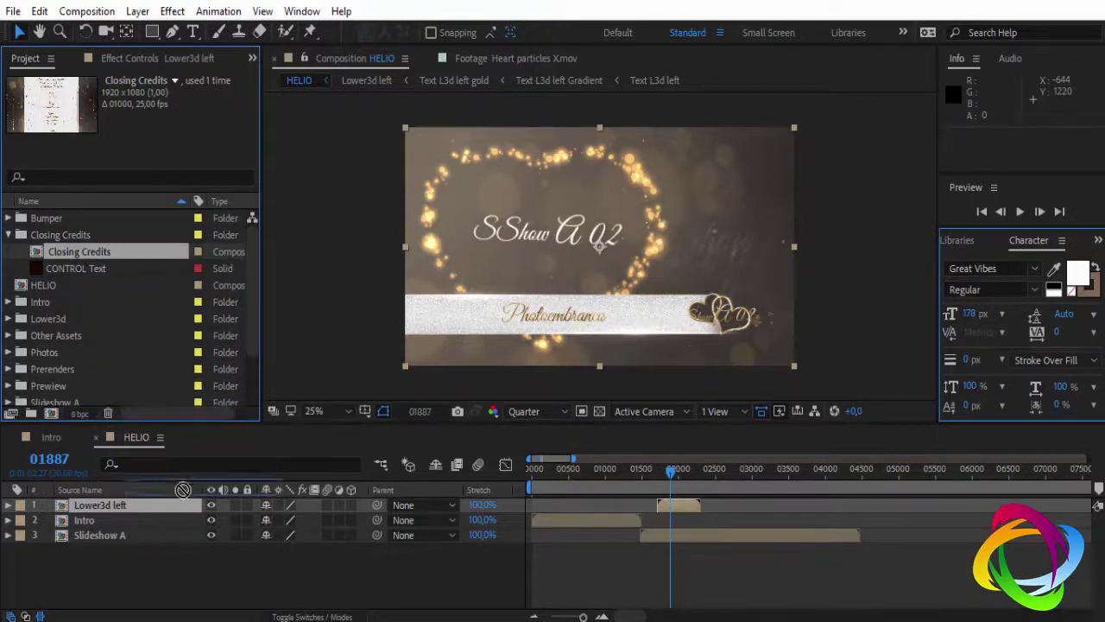
left_click_drag(183, 490, 184, 503)
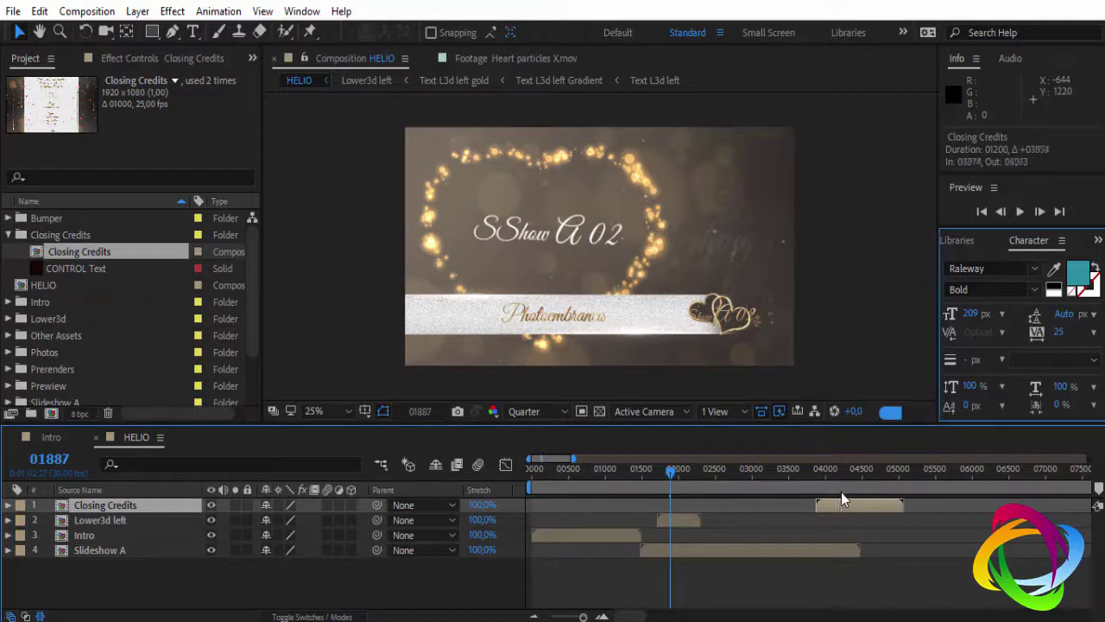
left_click_drag(874, 499, 863, 471)
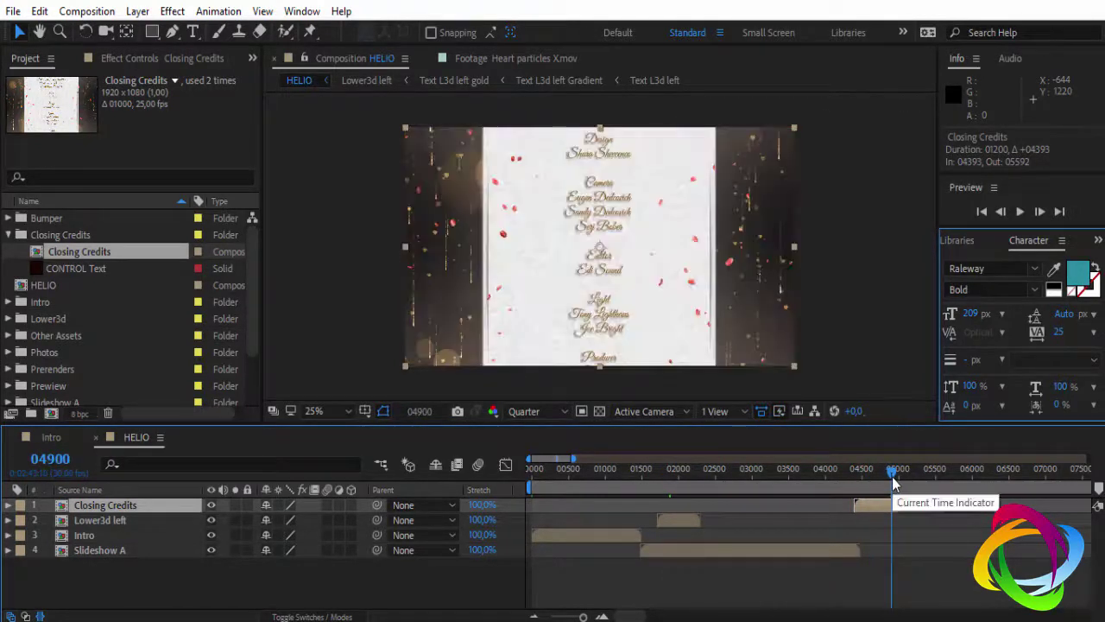
left_click(740, 482)
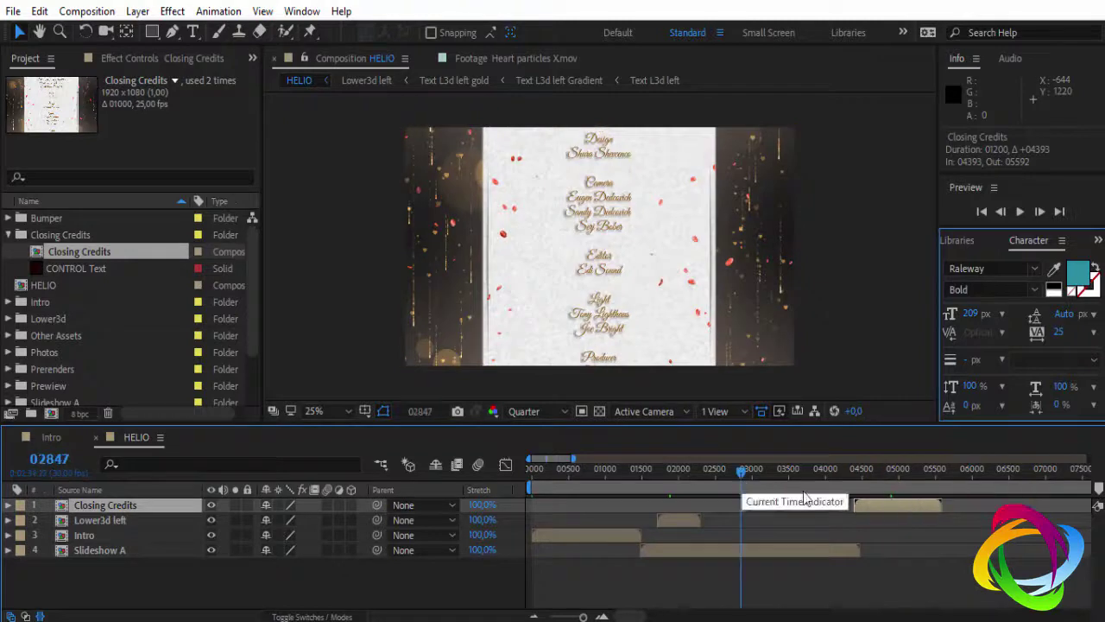
left_click(863, 485)
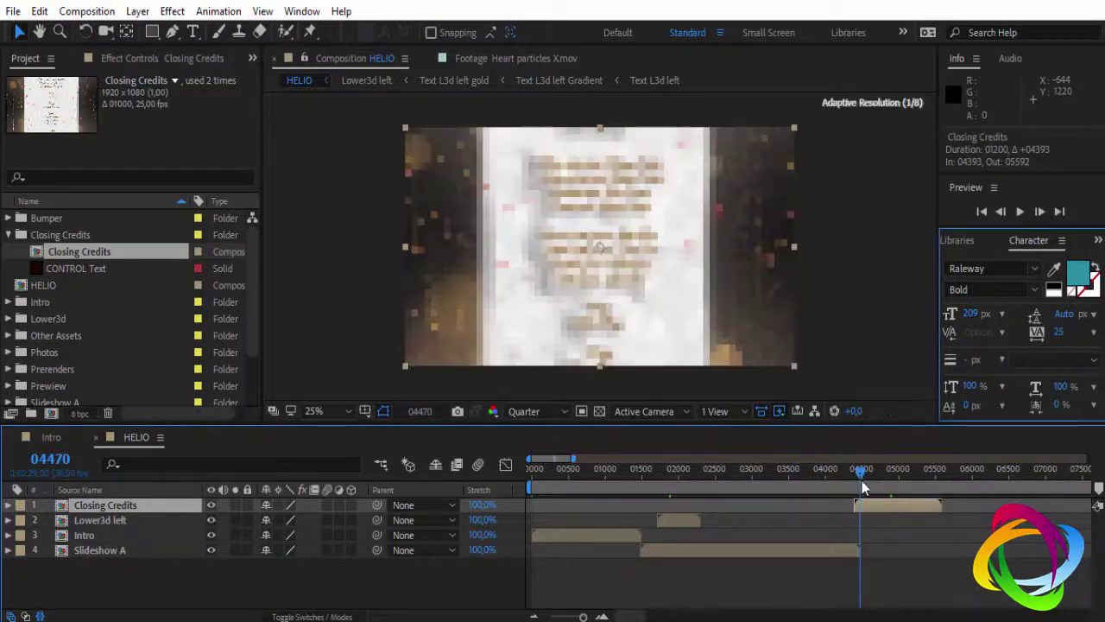
mouse_move(863, 488)
left_mouse_down()
mouse_move(966, 491)
mouse_move(942, 506)
left_mouse_up()
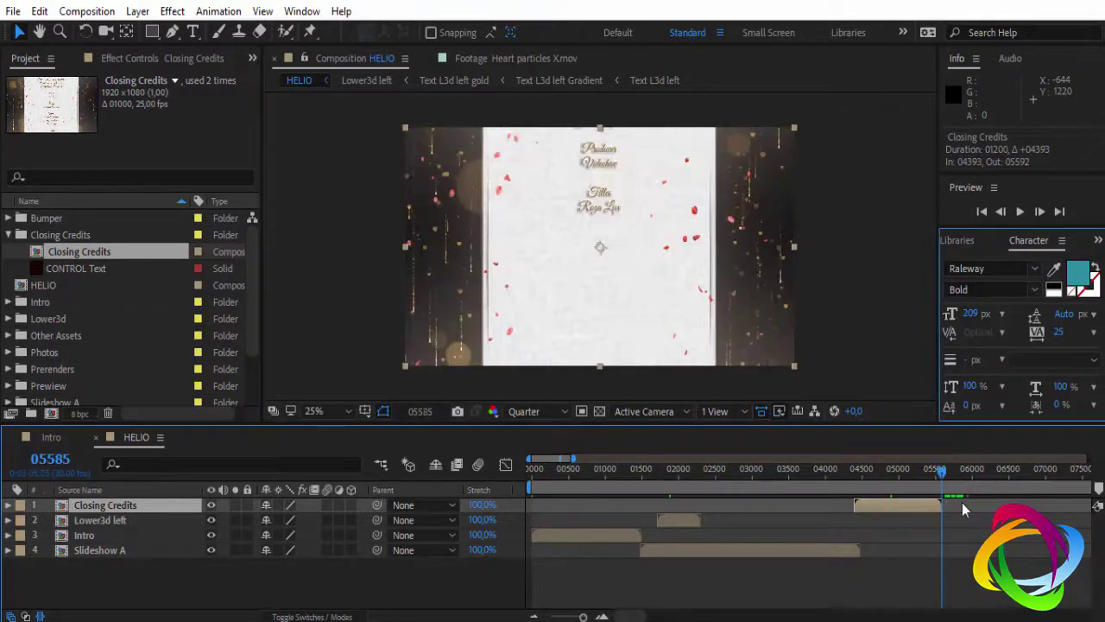
Step: Trim HELIO to a work area ending with the credits, 05586 frames long
key("n")
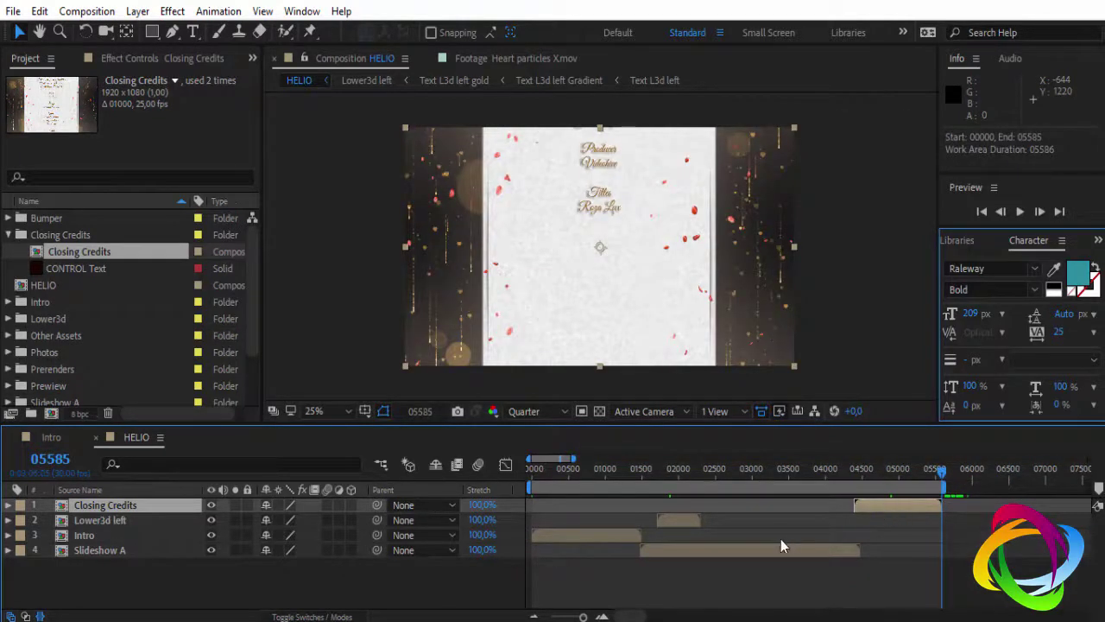
right_click(793, 489)
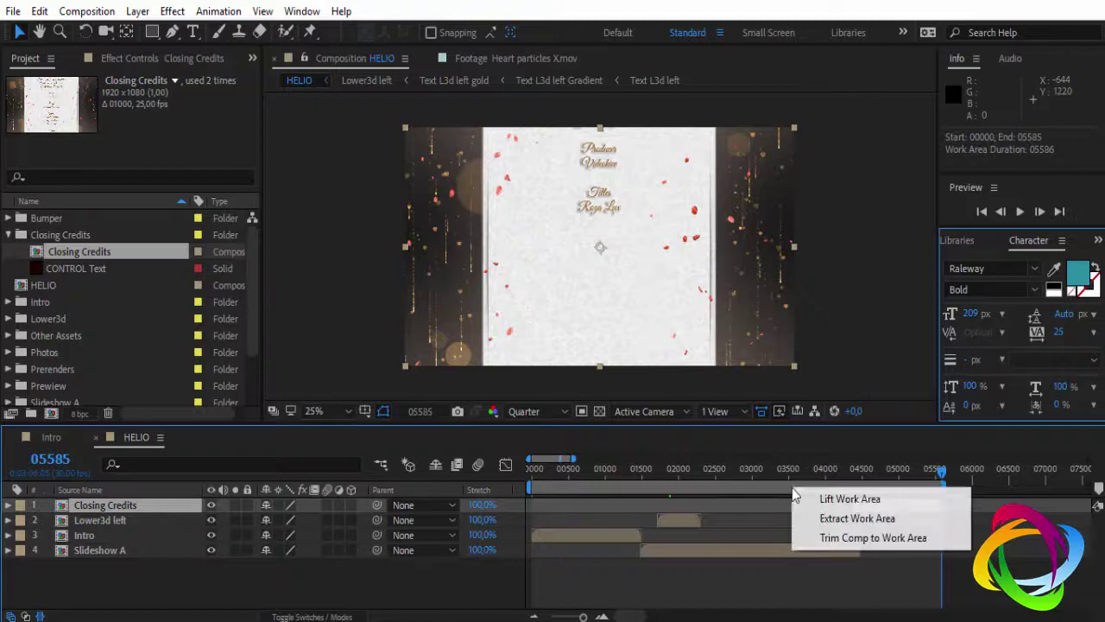
left_click(838, 538)
mouse_move(644, 481)
left_mouse_down()
mouse_move(550, 487)
mouse_move(624, 488)
left_mouse_up()
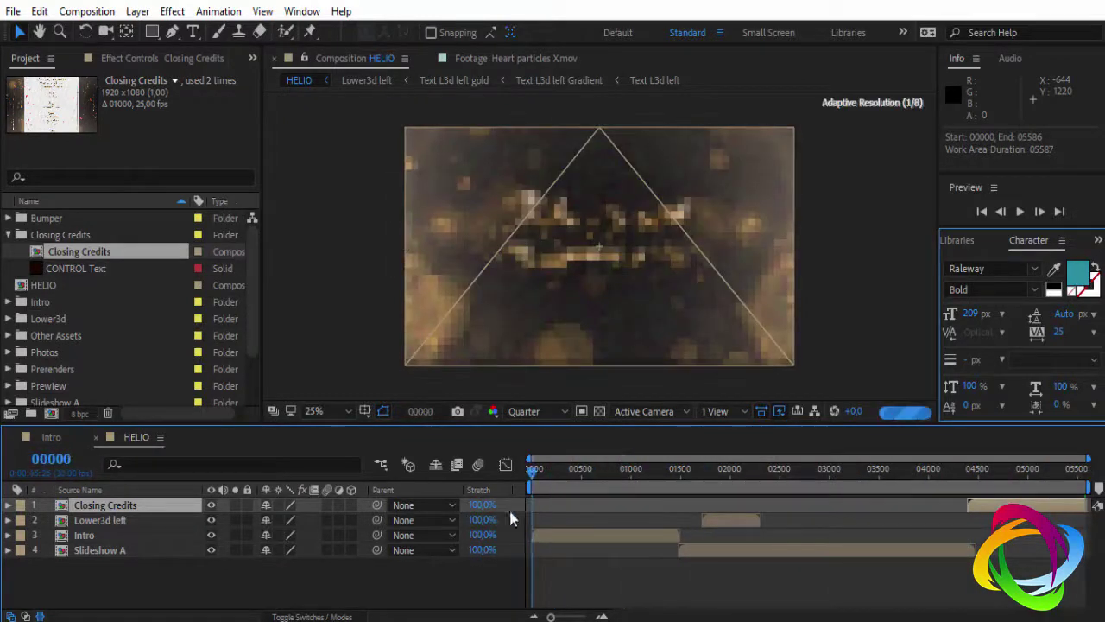
left_click(889, 471)
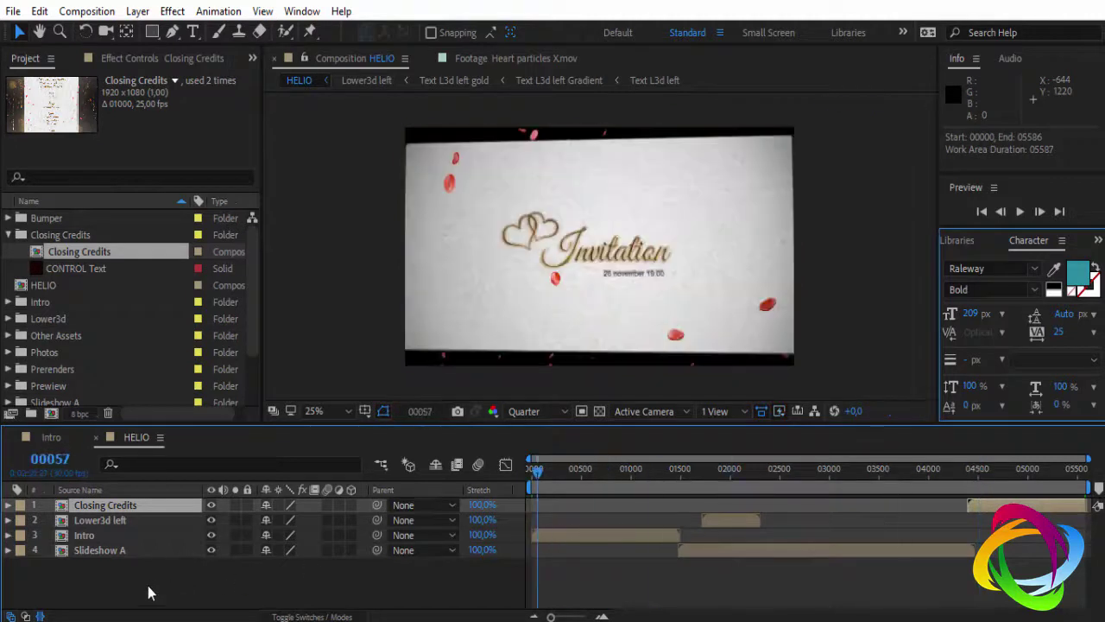
left_click(153, 568)
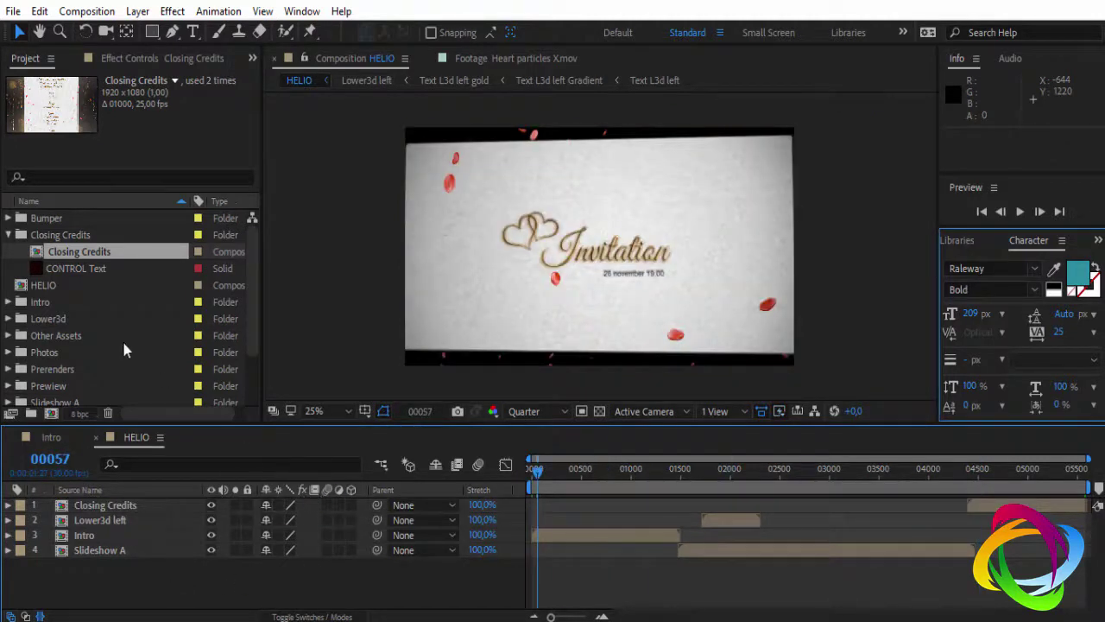
left_click(41, 286)
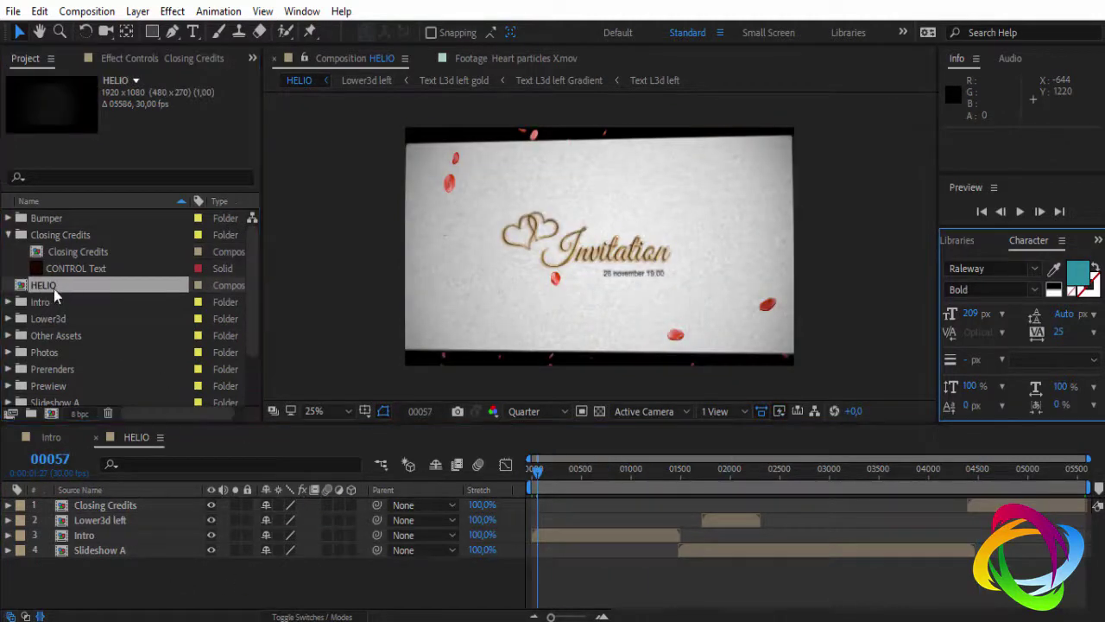
Step: Queue HELIO in the Render Queue with QuickTime output saved as HELIO.mov
left_click(86, 11)
left_click(134, 160)
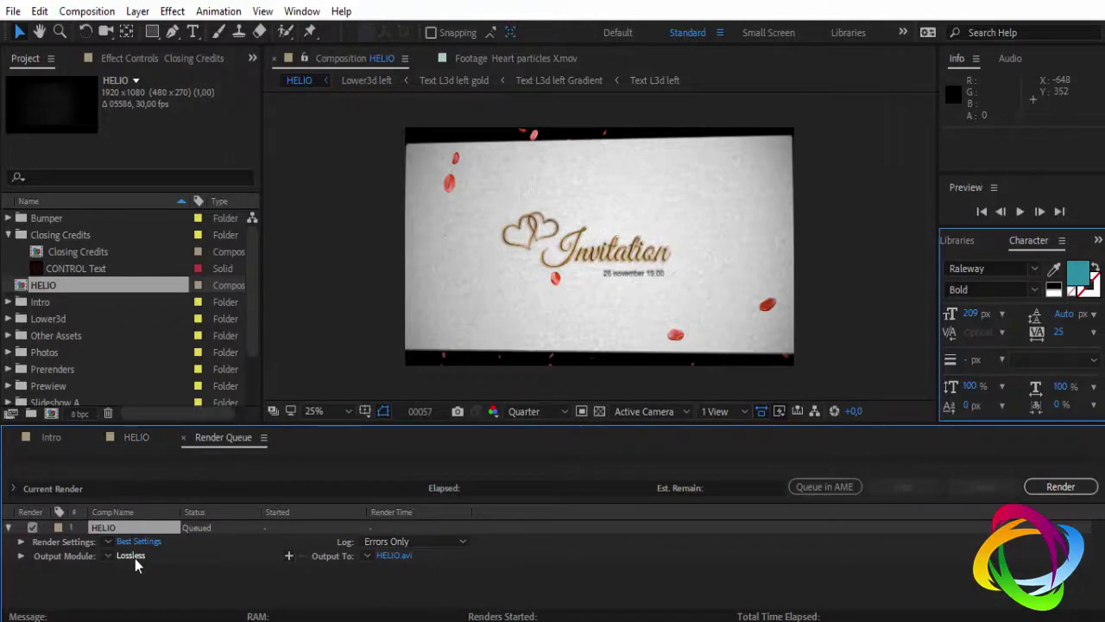
left_click(133, 556)
left_click(276, 102)
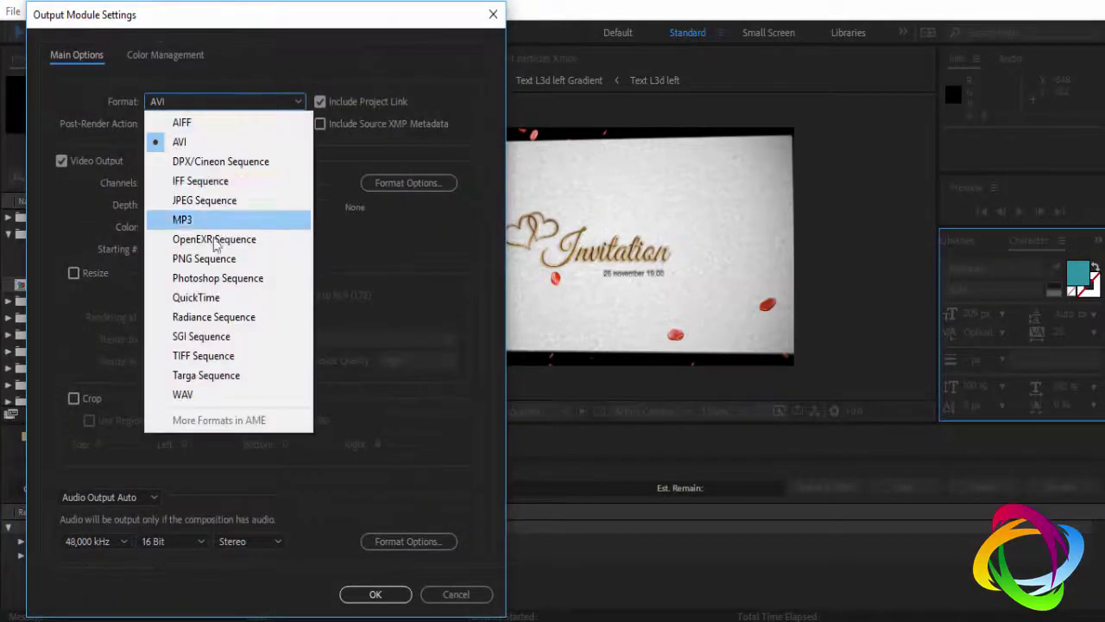
left_click(212, 300)
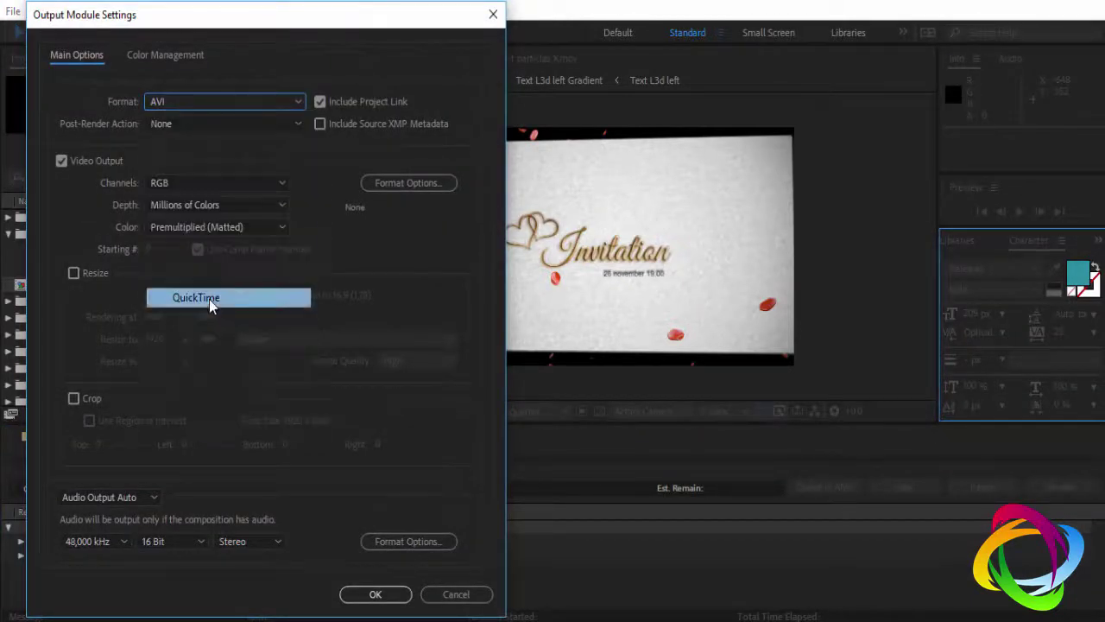
left_click(388, 598)
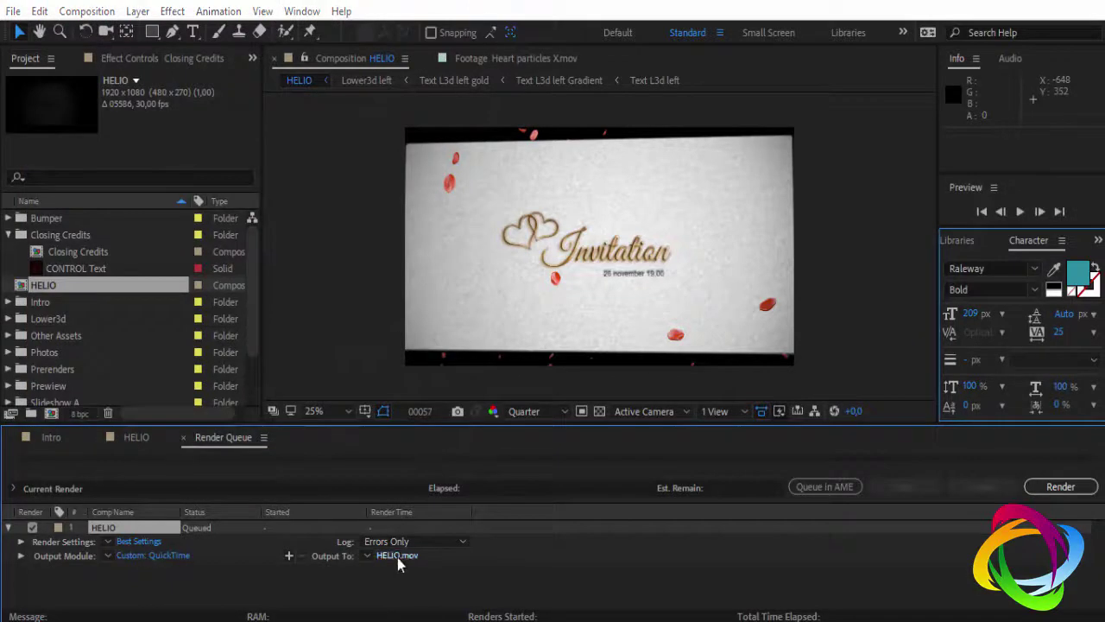
left_click(397, 556)
left_click(390, 421)
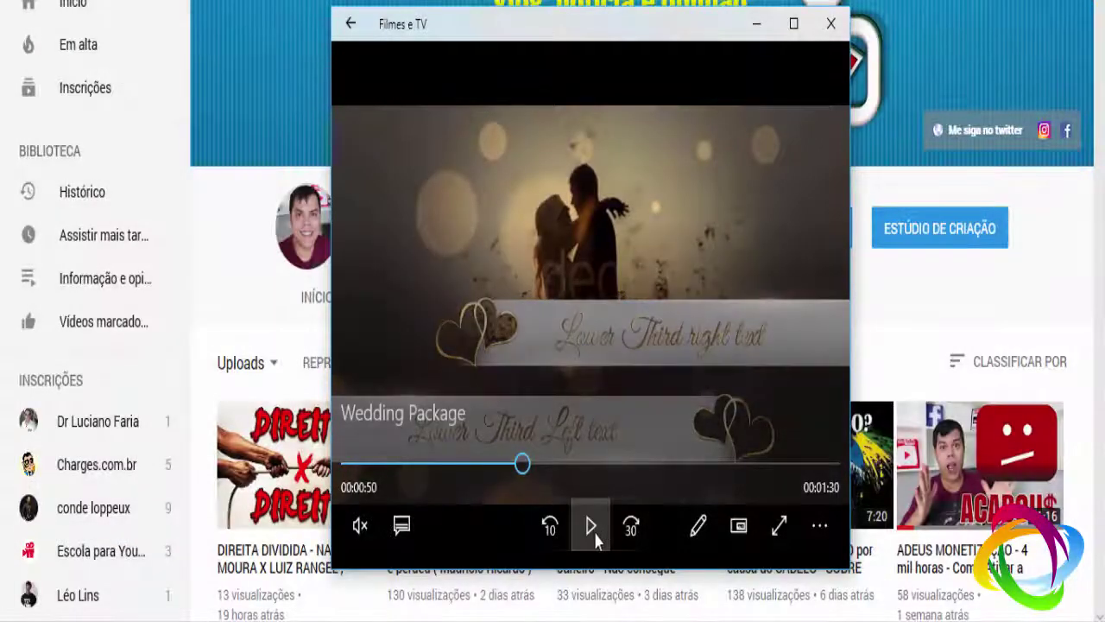
Step: Play the rendered wedding video in Filmes e TV
left_click(592, 529)
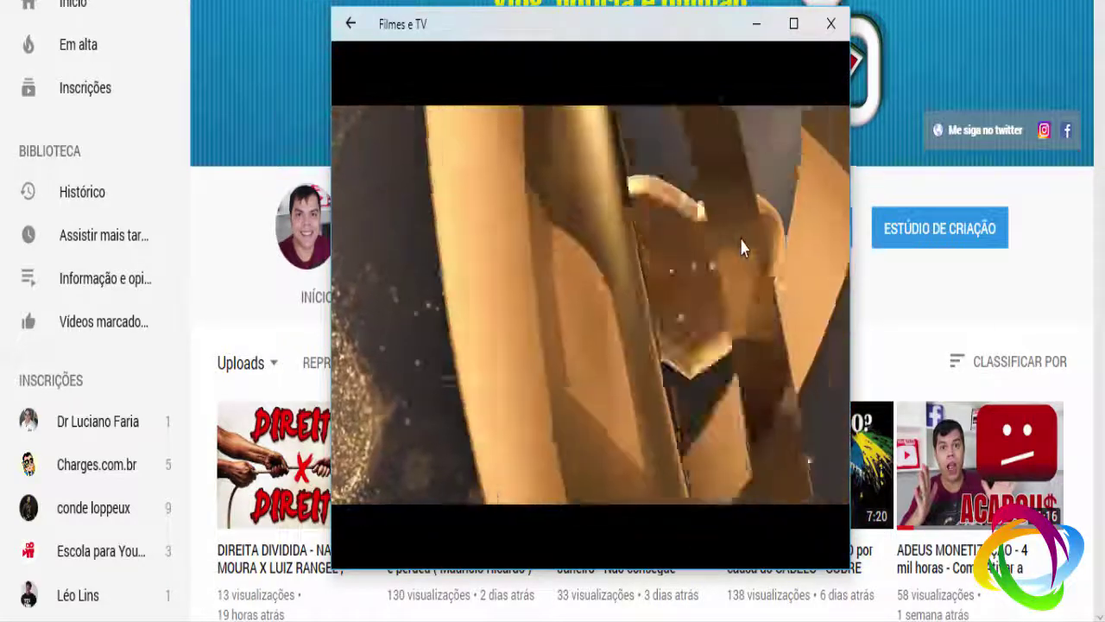
mouse_move(715, 252)
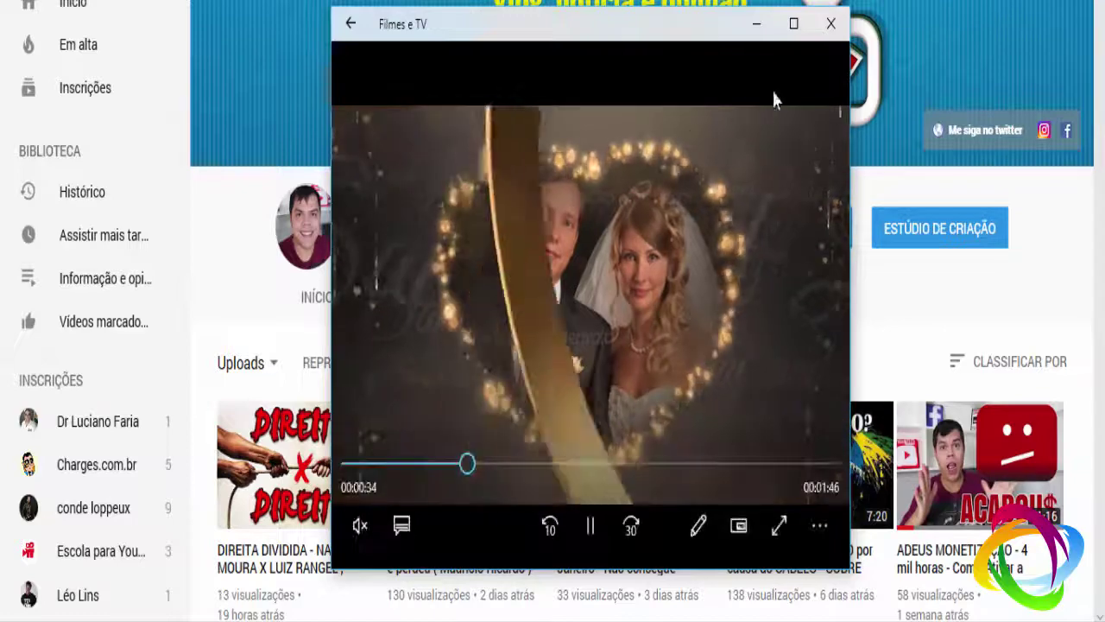
Step: Close the video player and scroll through the YouTube channel's Vídeos list
left_click(831, 26)
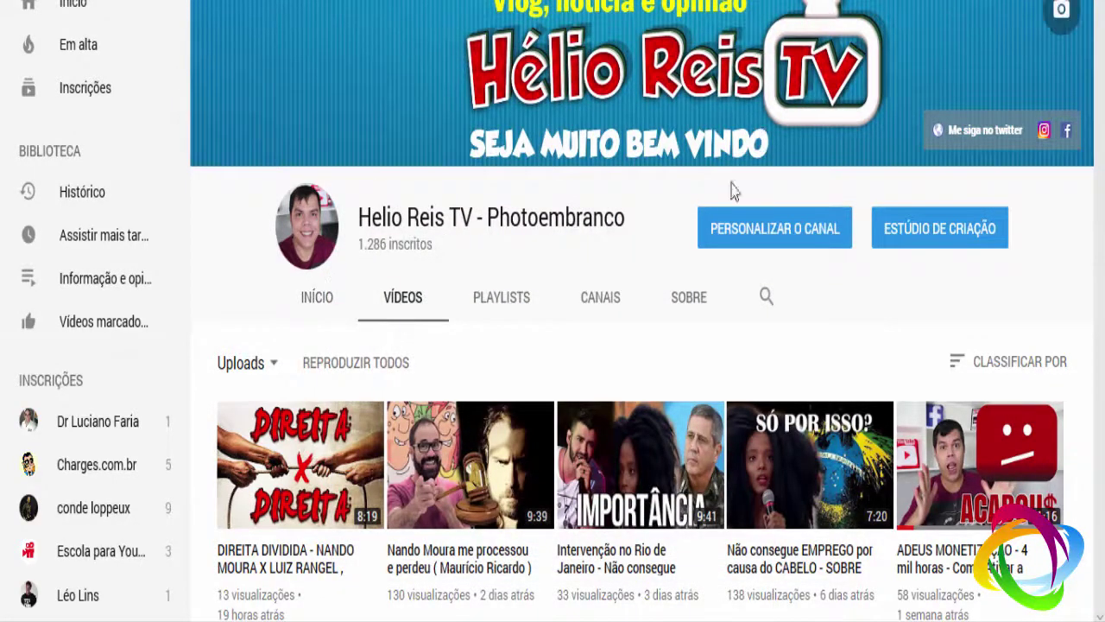
scroll(382, 237, "down", 1)
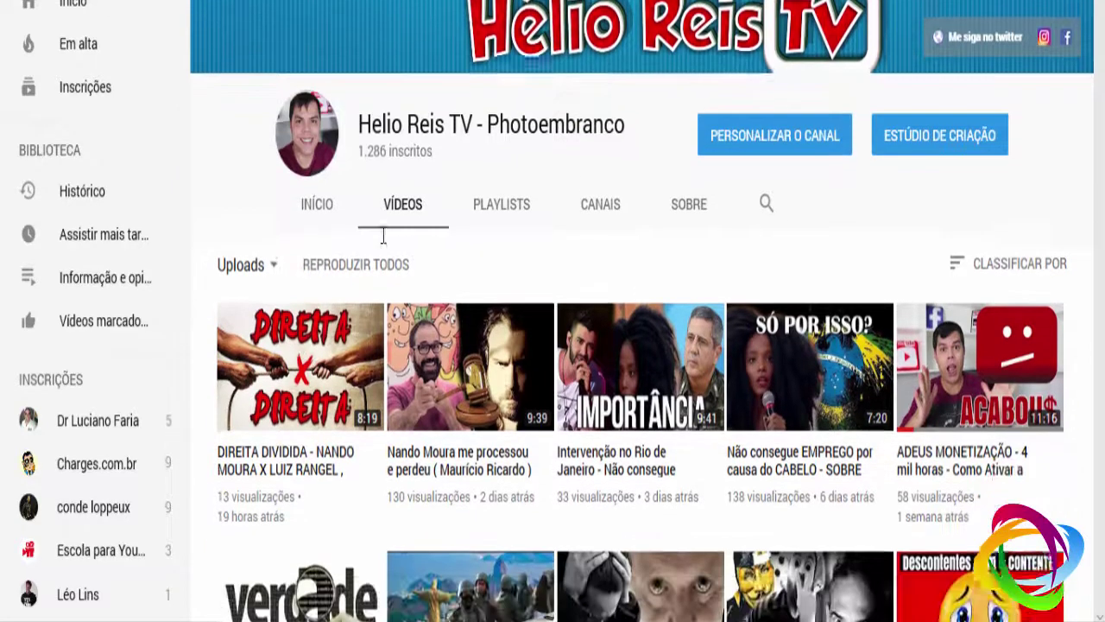
scroll(381, 235, "down", 2)
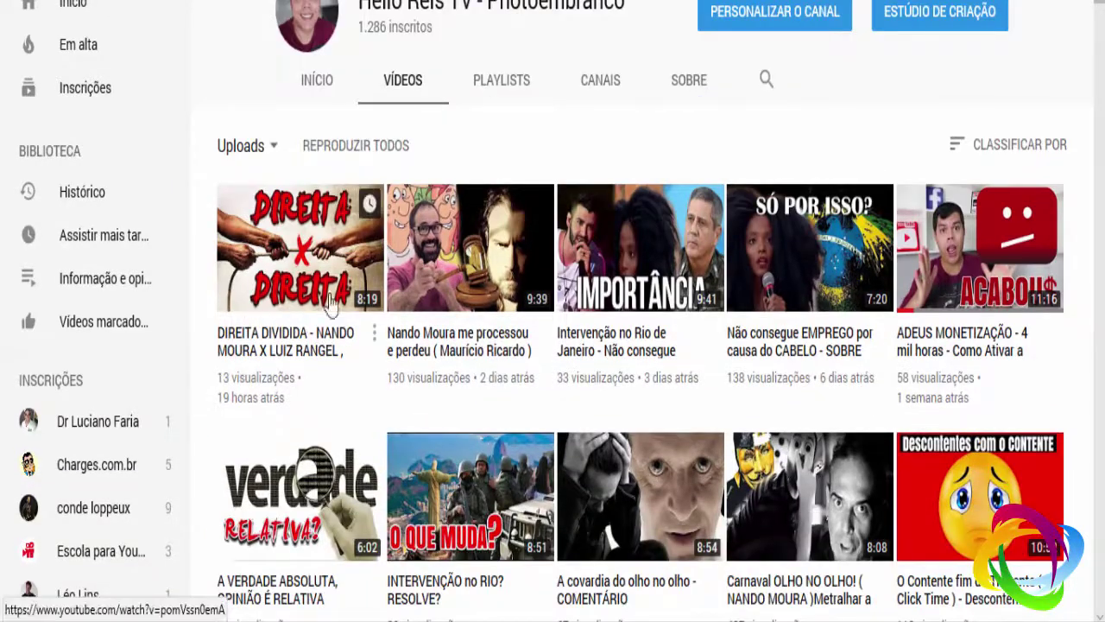
scroll(457, 361, "up", 1)
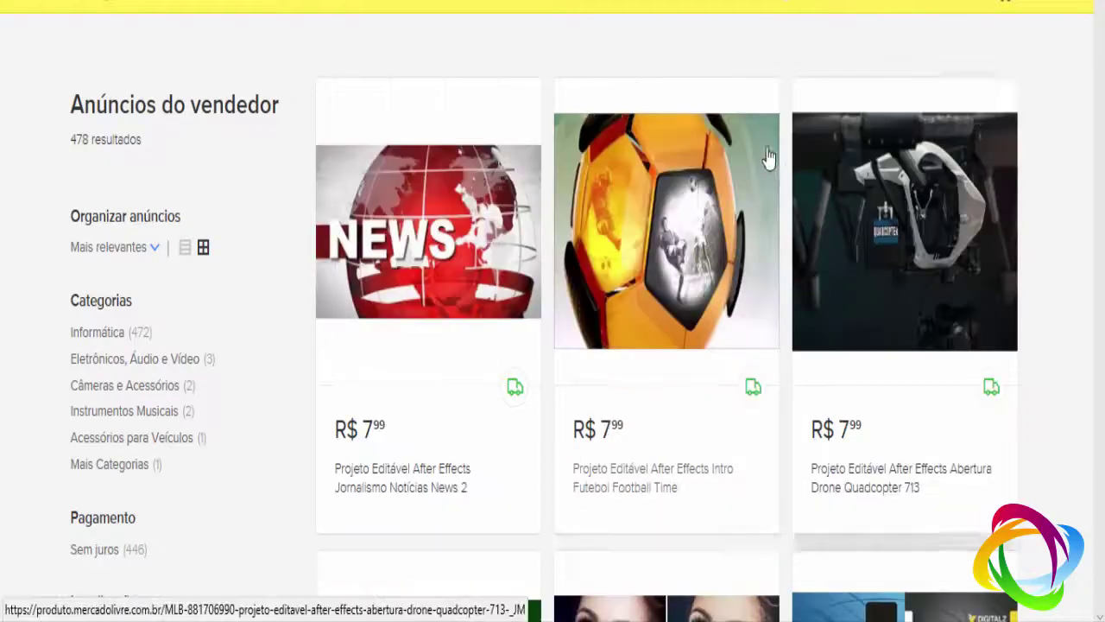
scroll(764, 161, "down", 4)
scroll(718, 303, "down", 10)
scroll(713, 284, "up", 3)
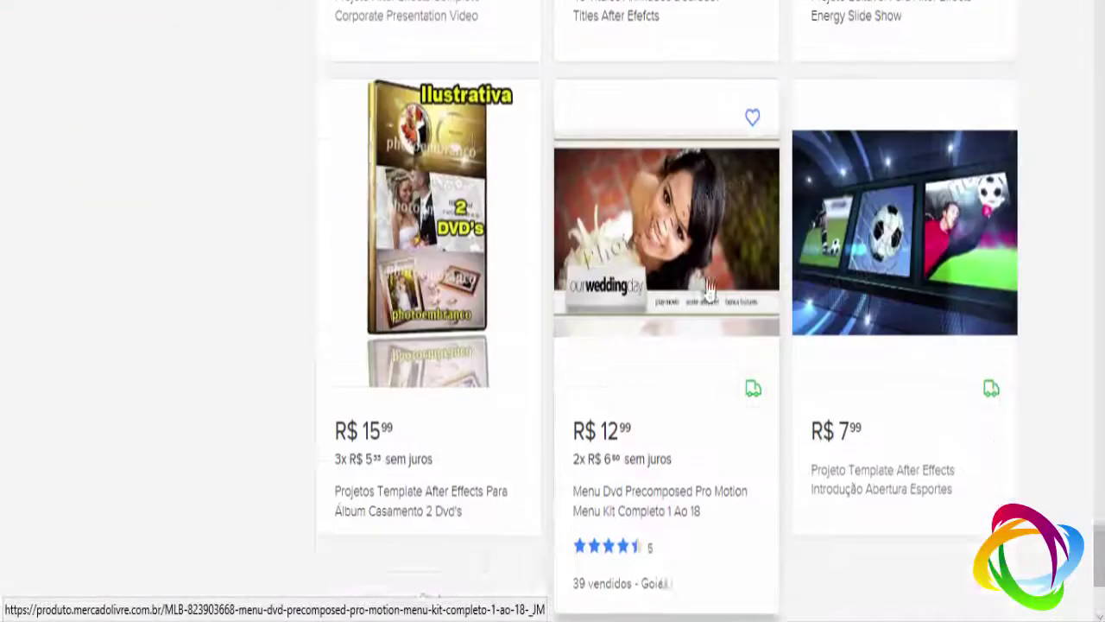
scroll(710, 279, "up", 5)
scroll(706, 275, "up", 5)
scroll(701, 270, "up", 4)
scroll(698, 266, "up", 5)
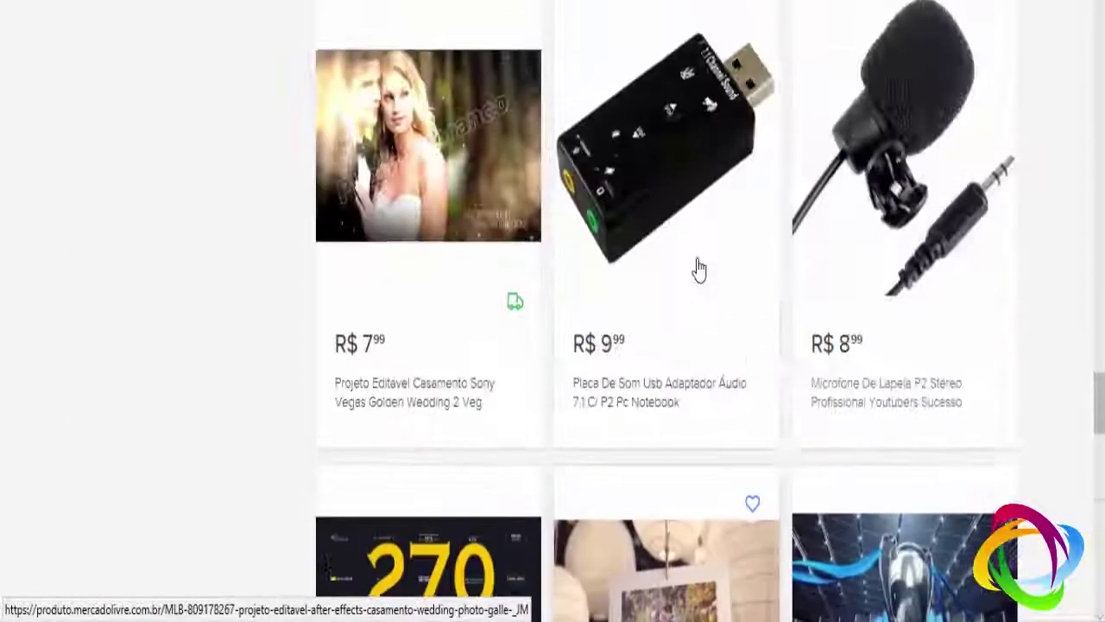
scroll(695, 267, "up", 5)
scroll(691, 262, "up", 6)
scroll(685, 255, "up", 4)
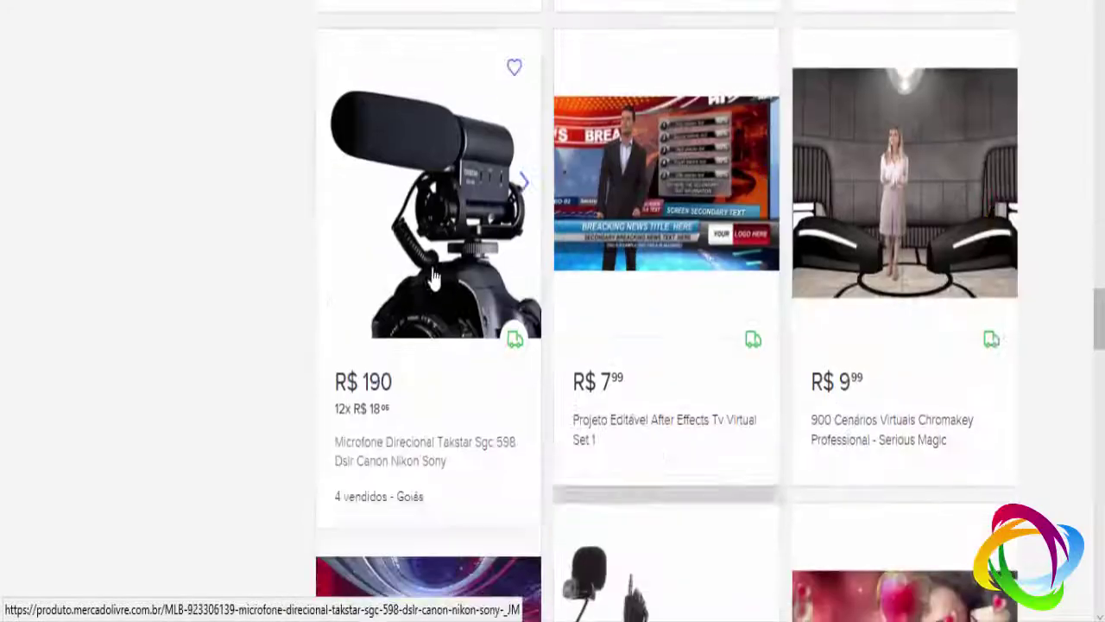
scroll(991, 241, "up", 7)
scroll(991, 241, "up", 5)
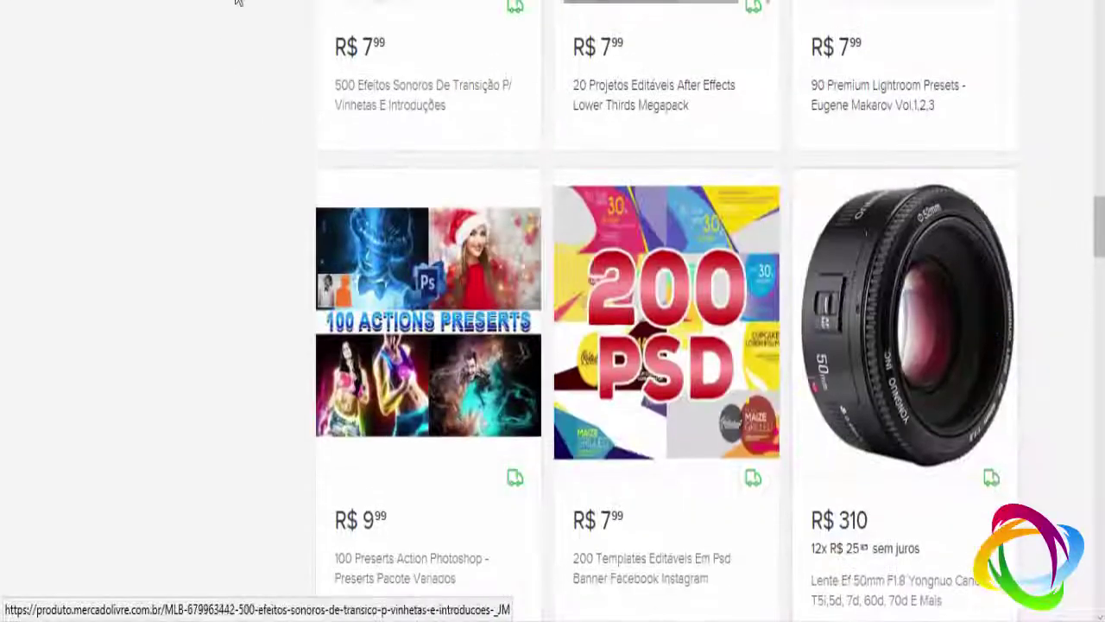